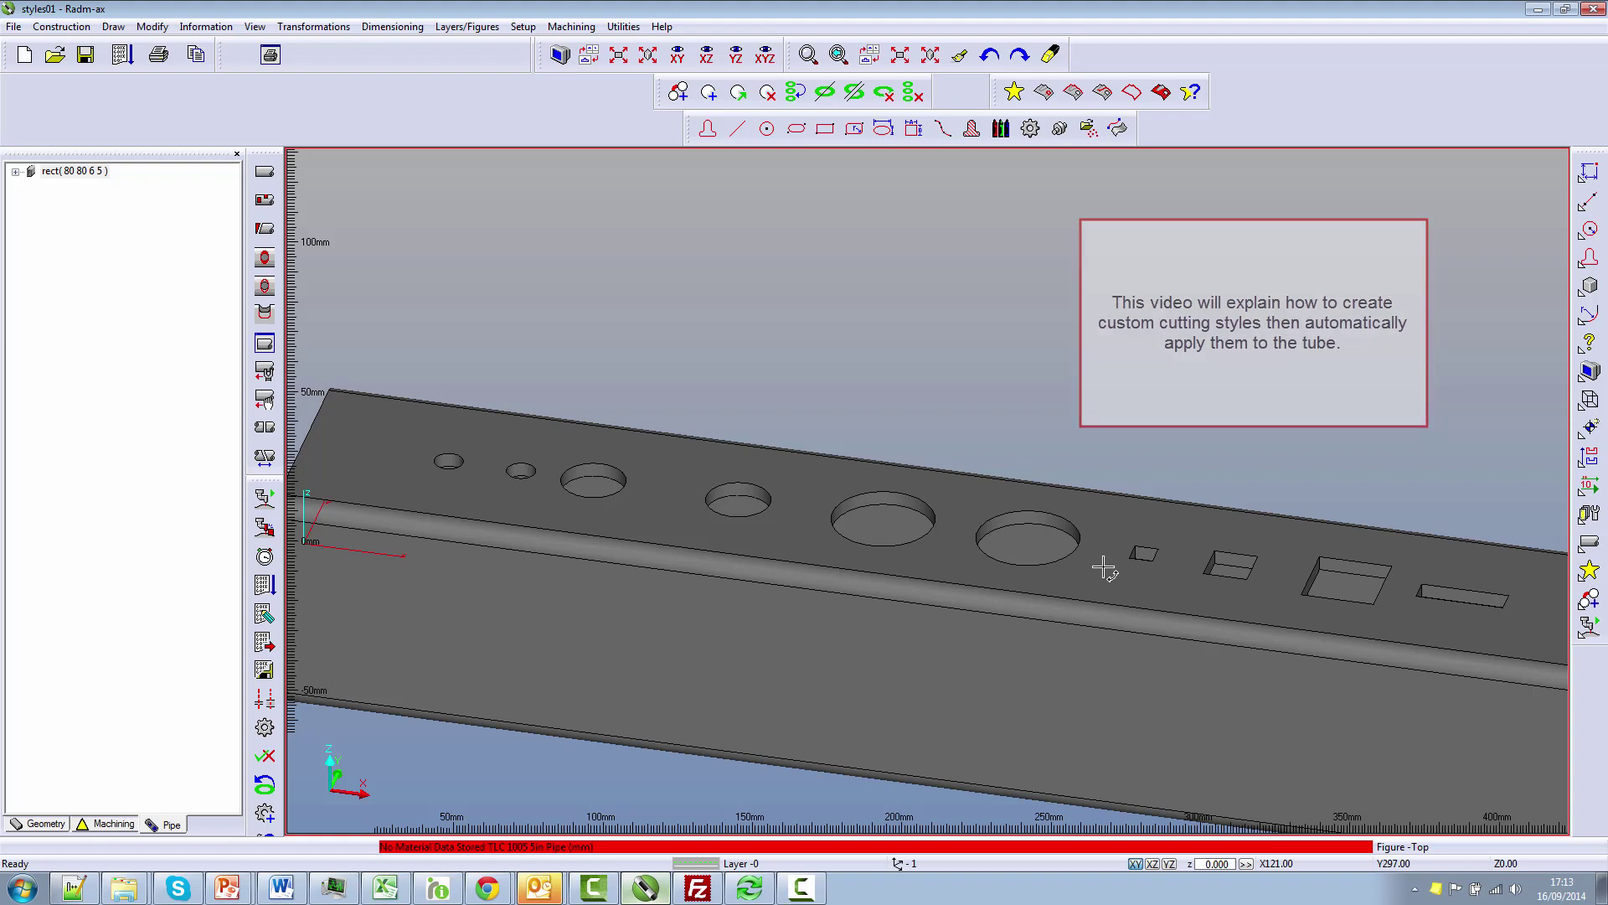
Inspect the tube's holes in a top view, then tilt back to 3-D
{"action": "mouse_move", "coordinate": [1104, 568]}
{"action": "left_mouse_down"}
{"action": "mouse_move", "coordinate": [1095, 625]}
{"action": "mouse_move", "coordinate": [1100, 606]}
{"action": "left_mouse_up"}
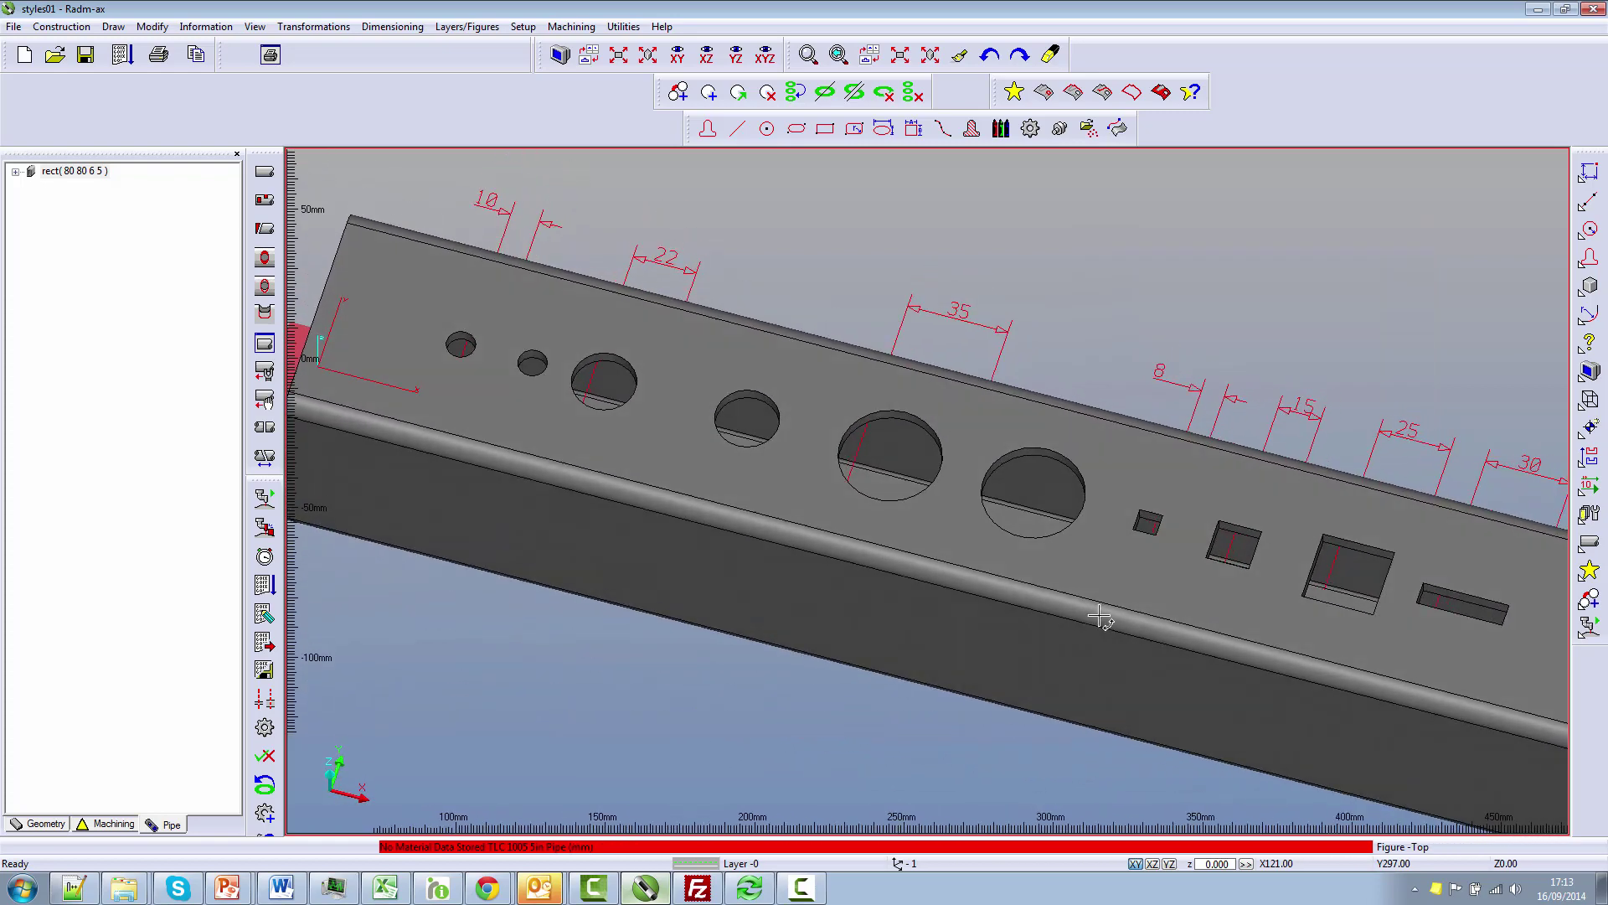
{"action": "left_click", "coordinate": [677, 54]}
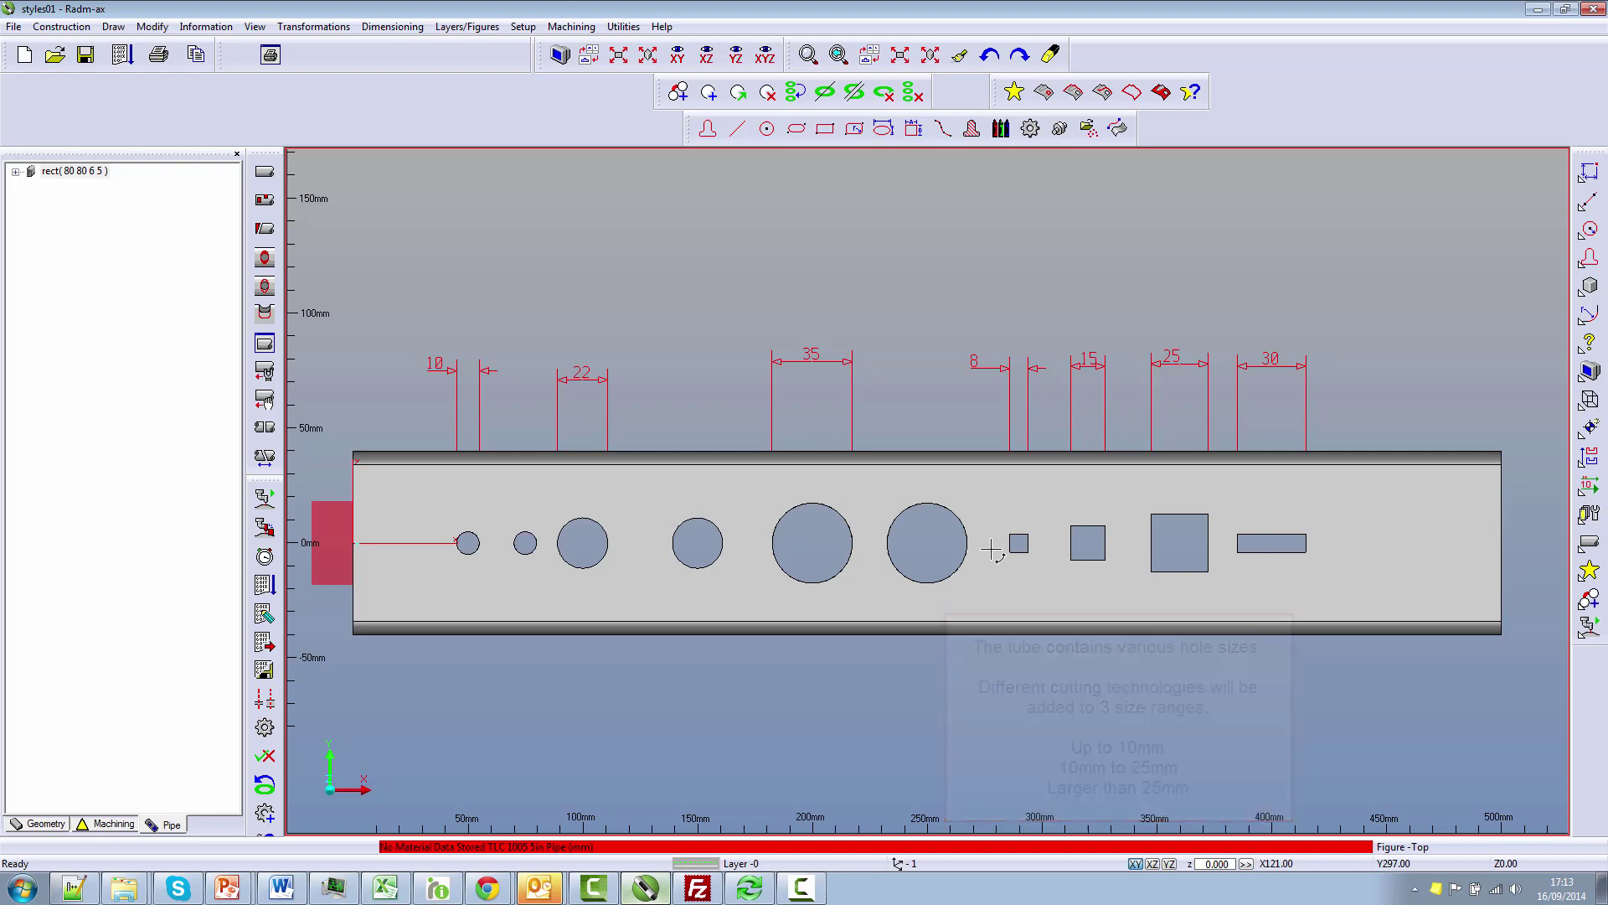
{"action": "left_click_drag", "start_coordinate": [991, 550], "coordinate": [972, 512]}
Show the Options Cut settings and check the cut style list, which holds only Mark-Etch
{"action": "left_click", "coordinate": [623, 26]}
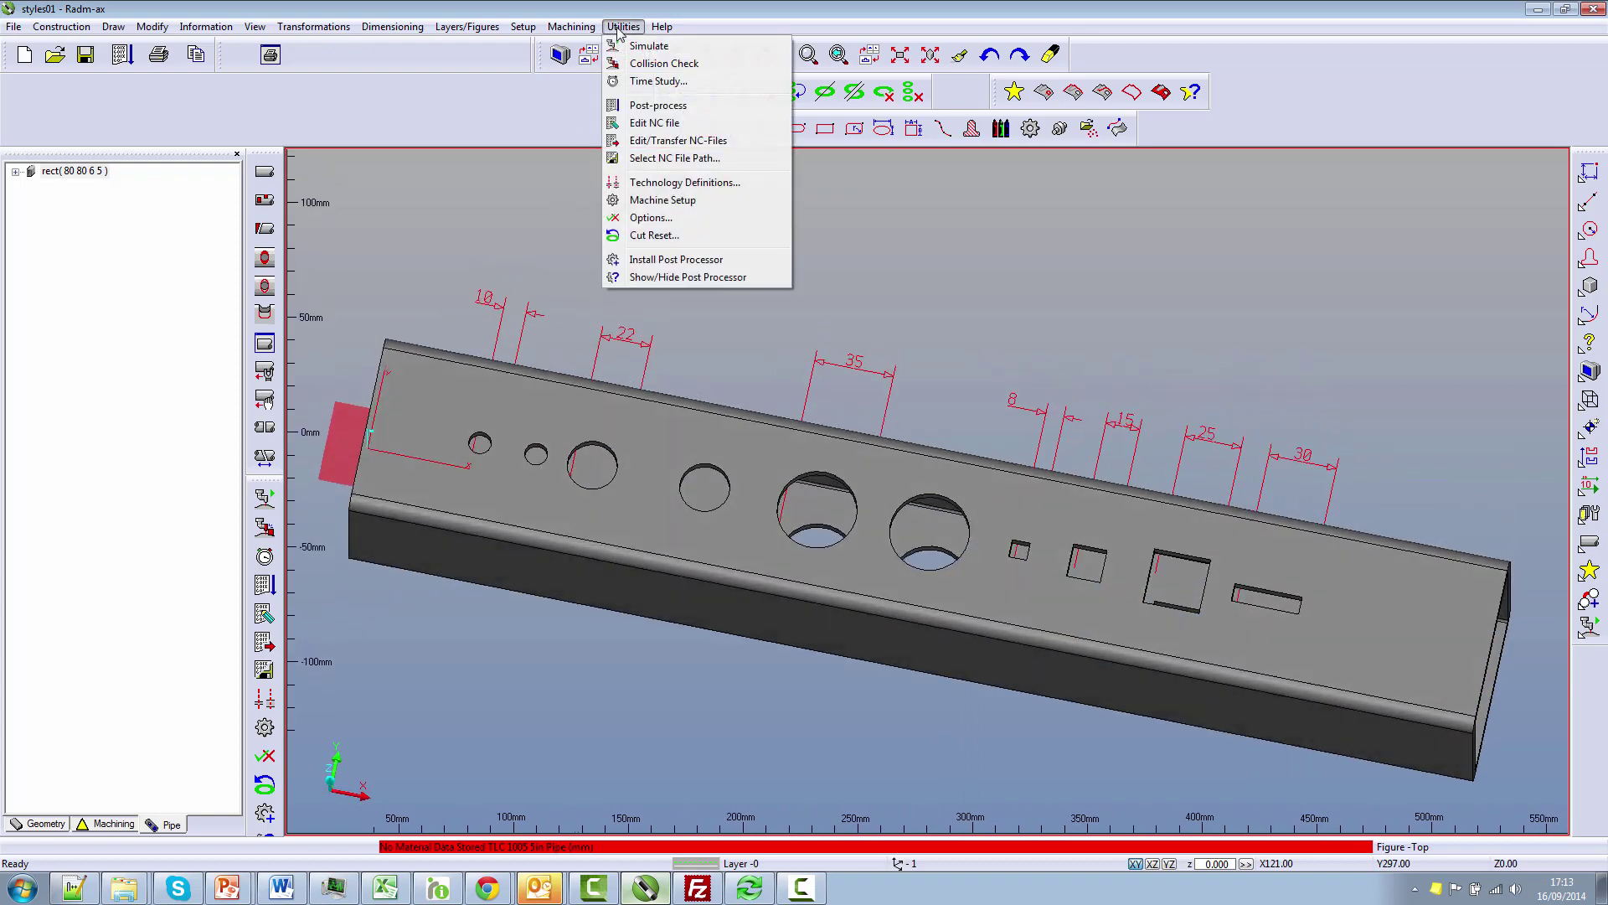
{"action": "left_click", "coordinate": [662, 218]}
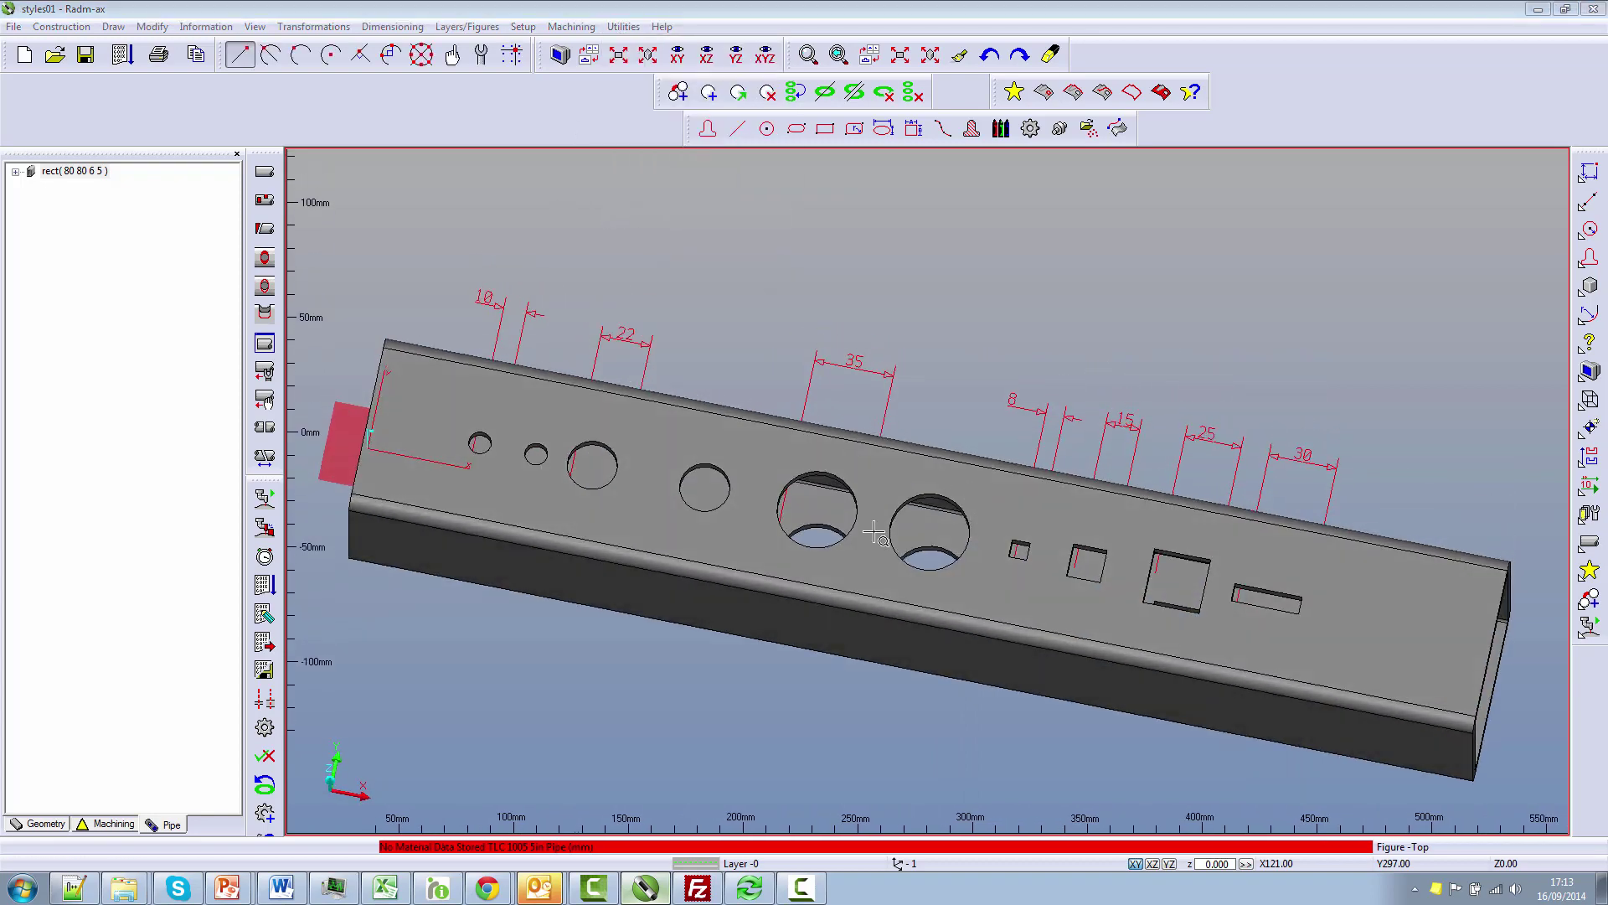
{"action": "left_click", "coordinate": [546, 314]}
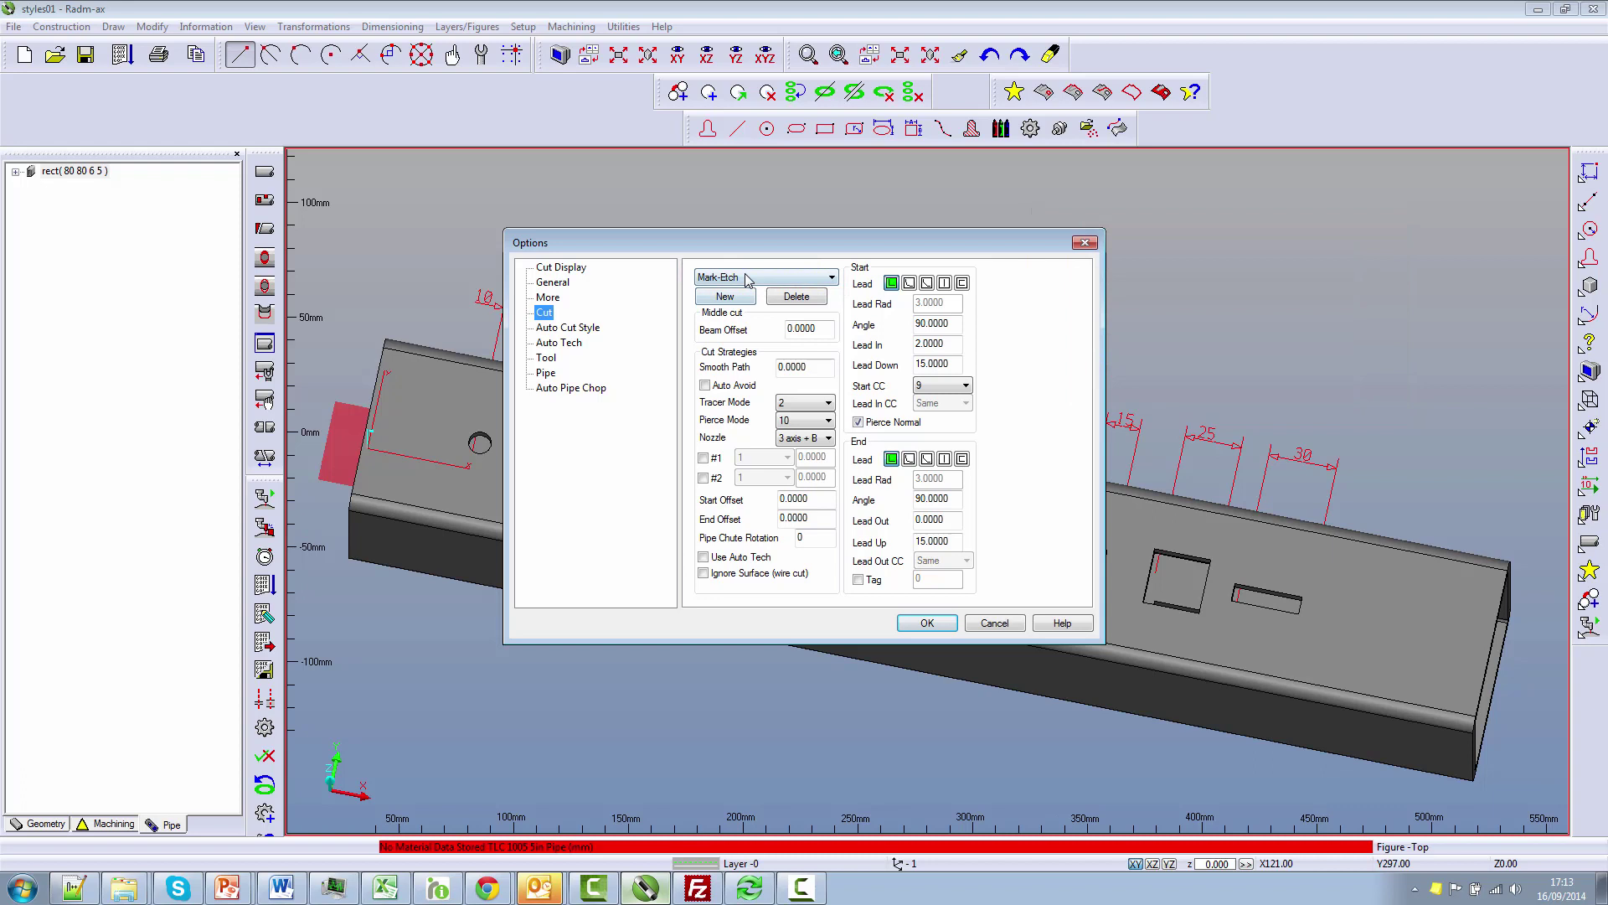
{"action": "left_click", "coordinate": [748, 279]}
{"action": "left_click", "coordinate": [746, 291]}
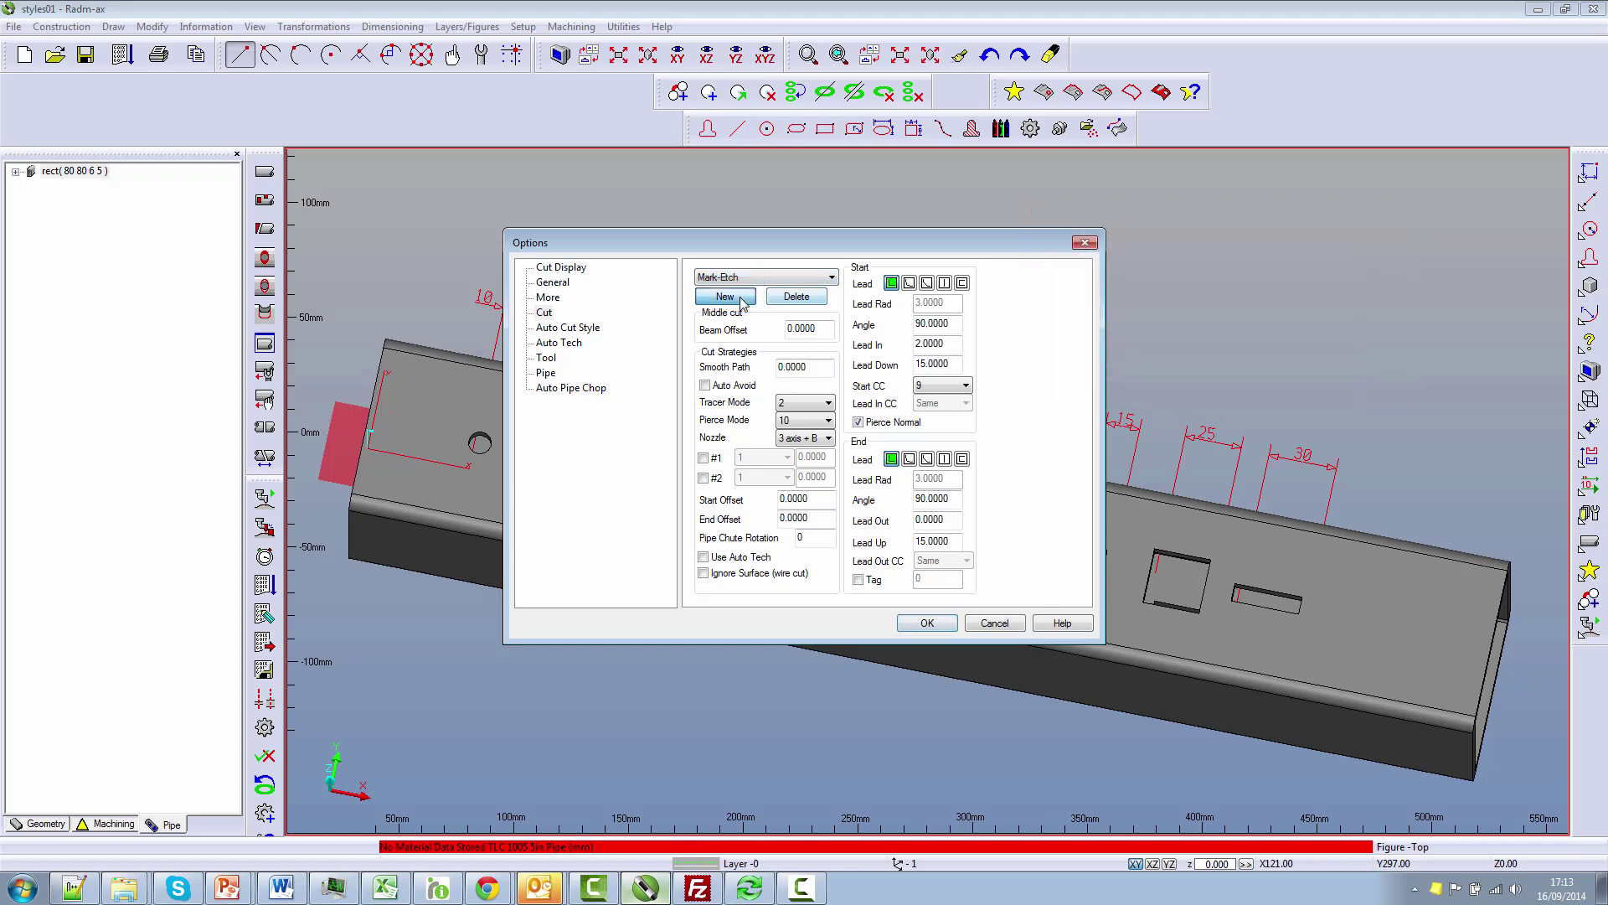
Create cut style 'X Small Style X' with start cutting condition 3
{"action": "left_click", "coordinate": [741, 298]}
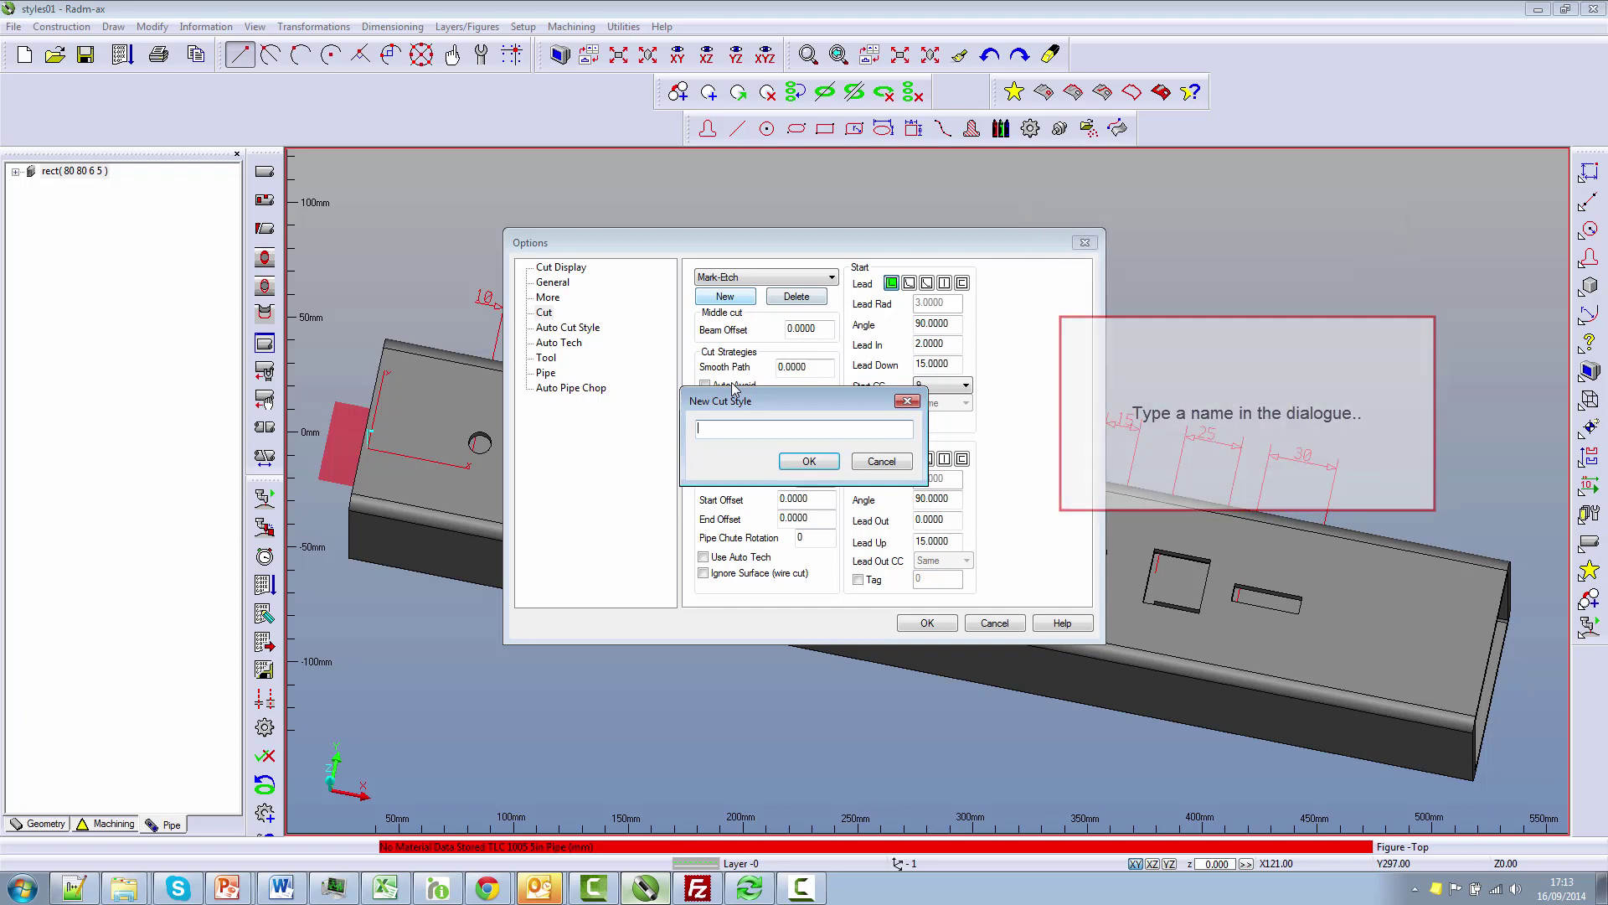
{"action": "type", "text": "X Sm"}
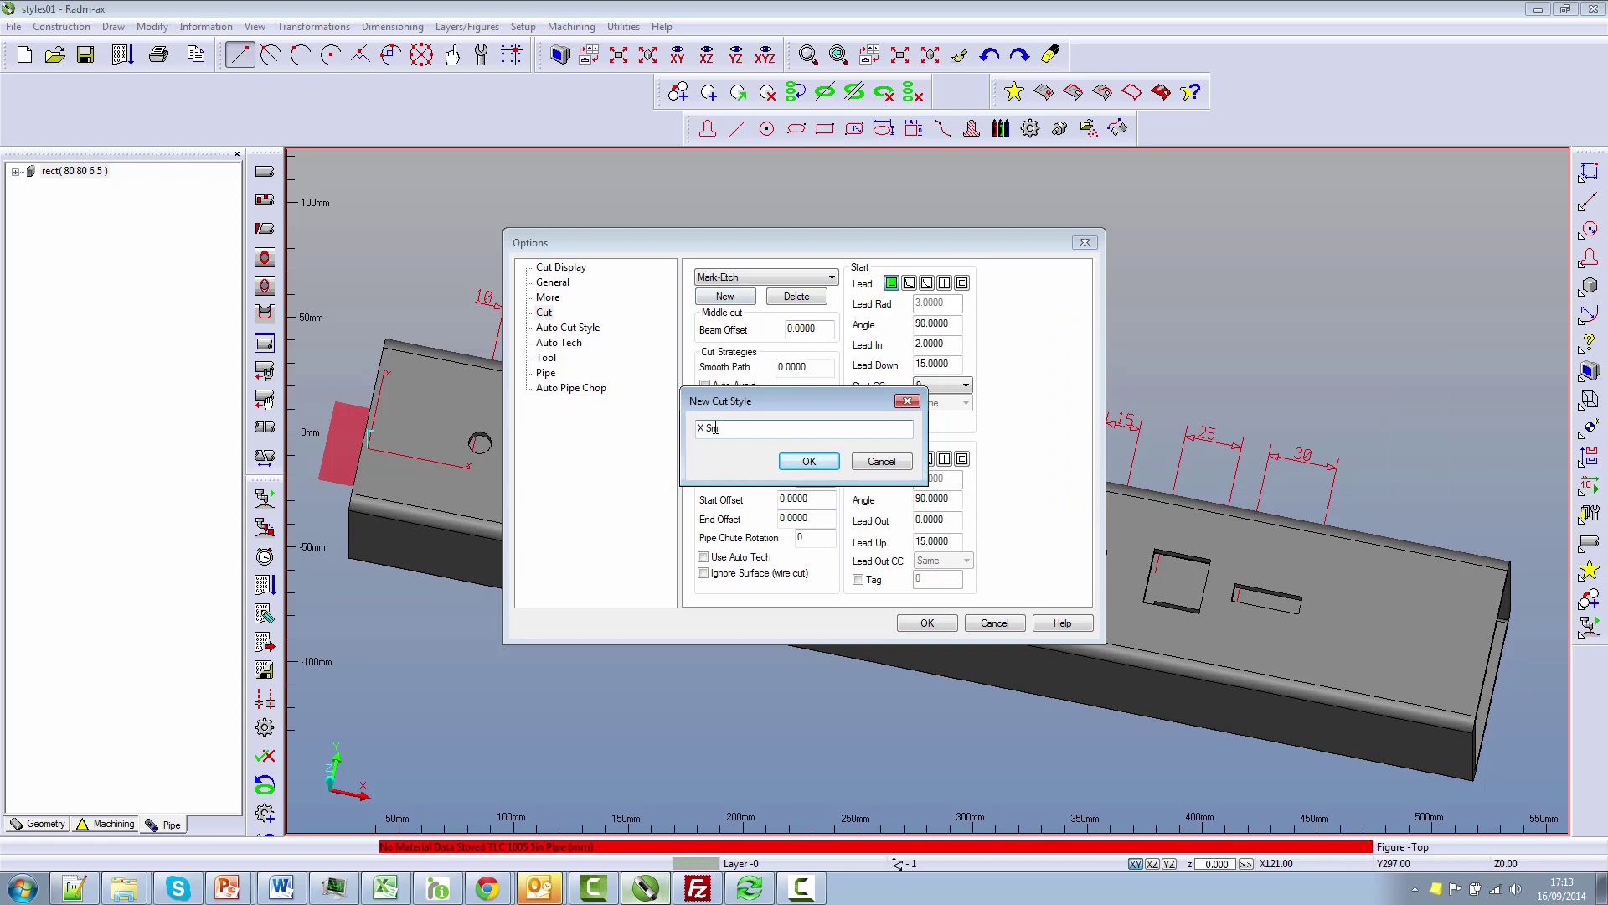
{"action": "type", "text": "all Sty"}
{"action": "type", "text": "le X"}
{"action": "left_click", "coordinate": [825, 462]}
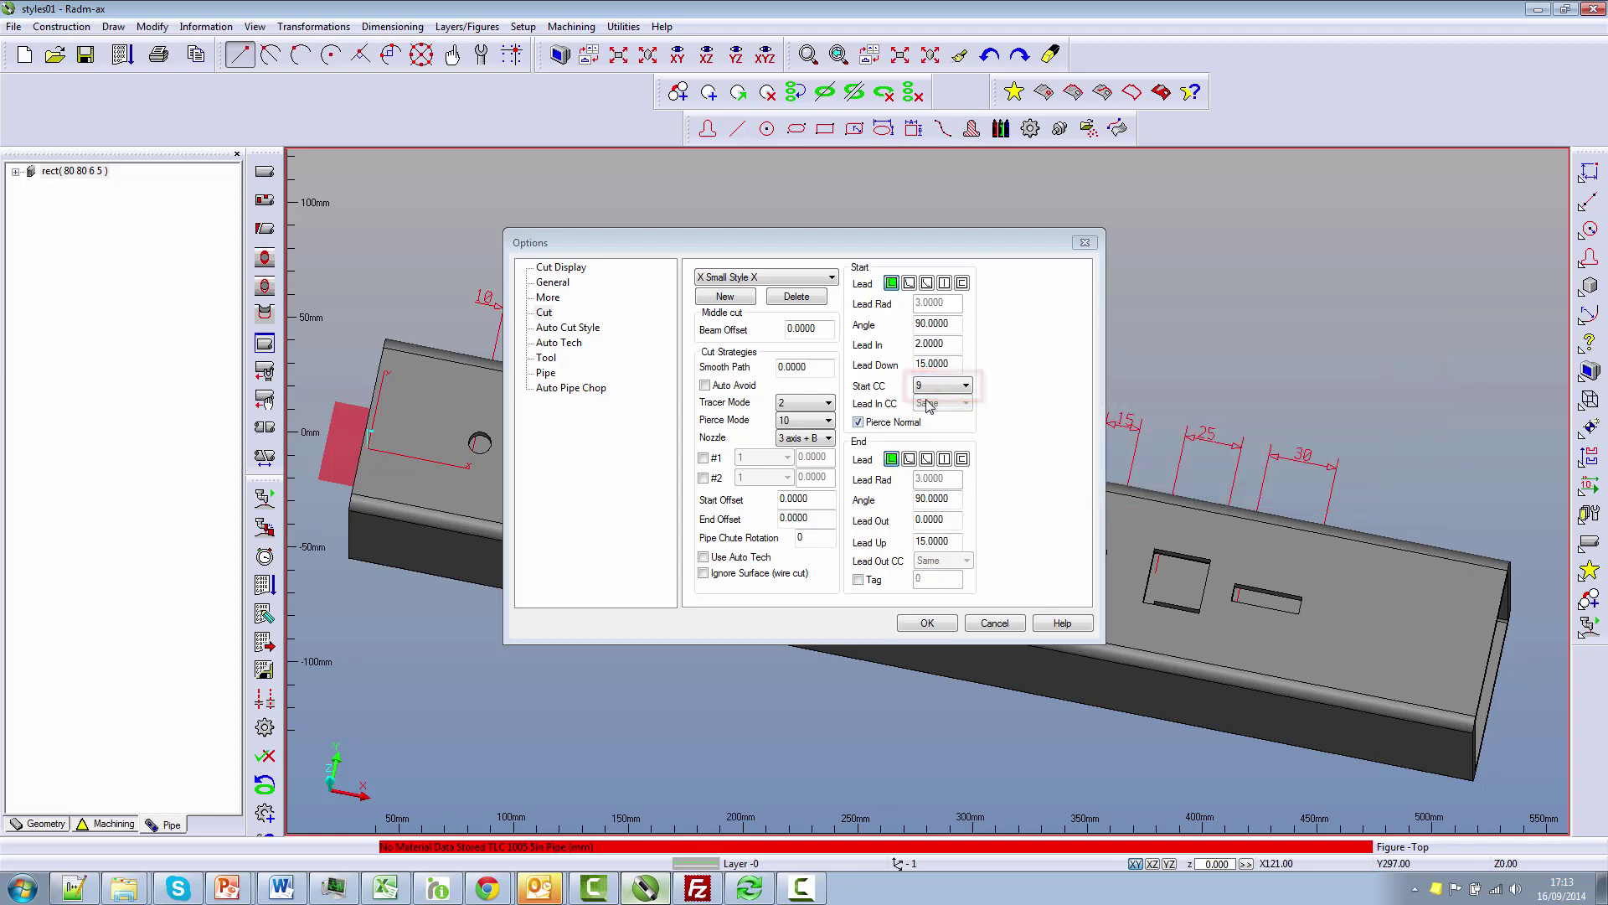
{"action": "left_click", "coordinate": [934, 387]}
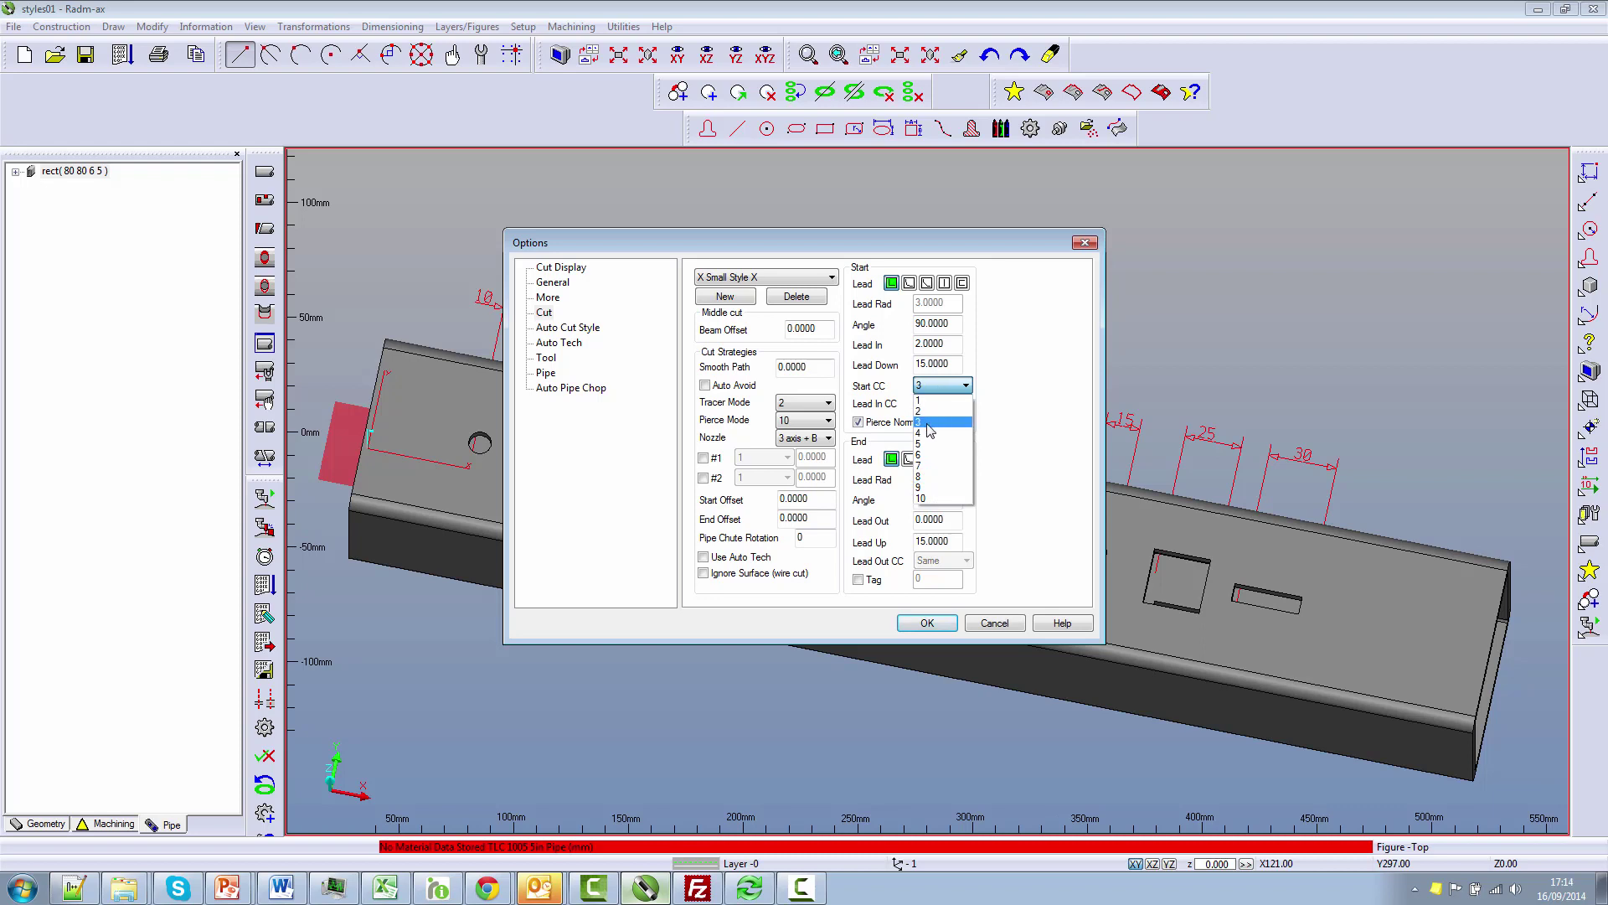
{"action": "left_click", "coordinate": [929, 423]}
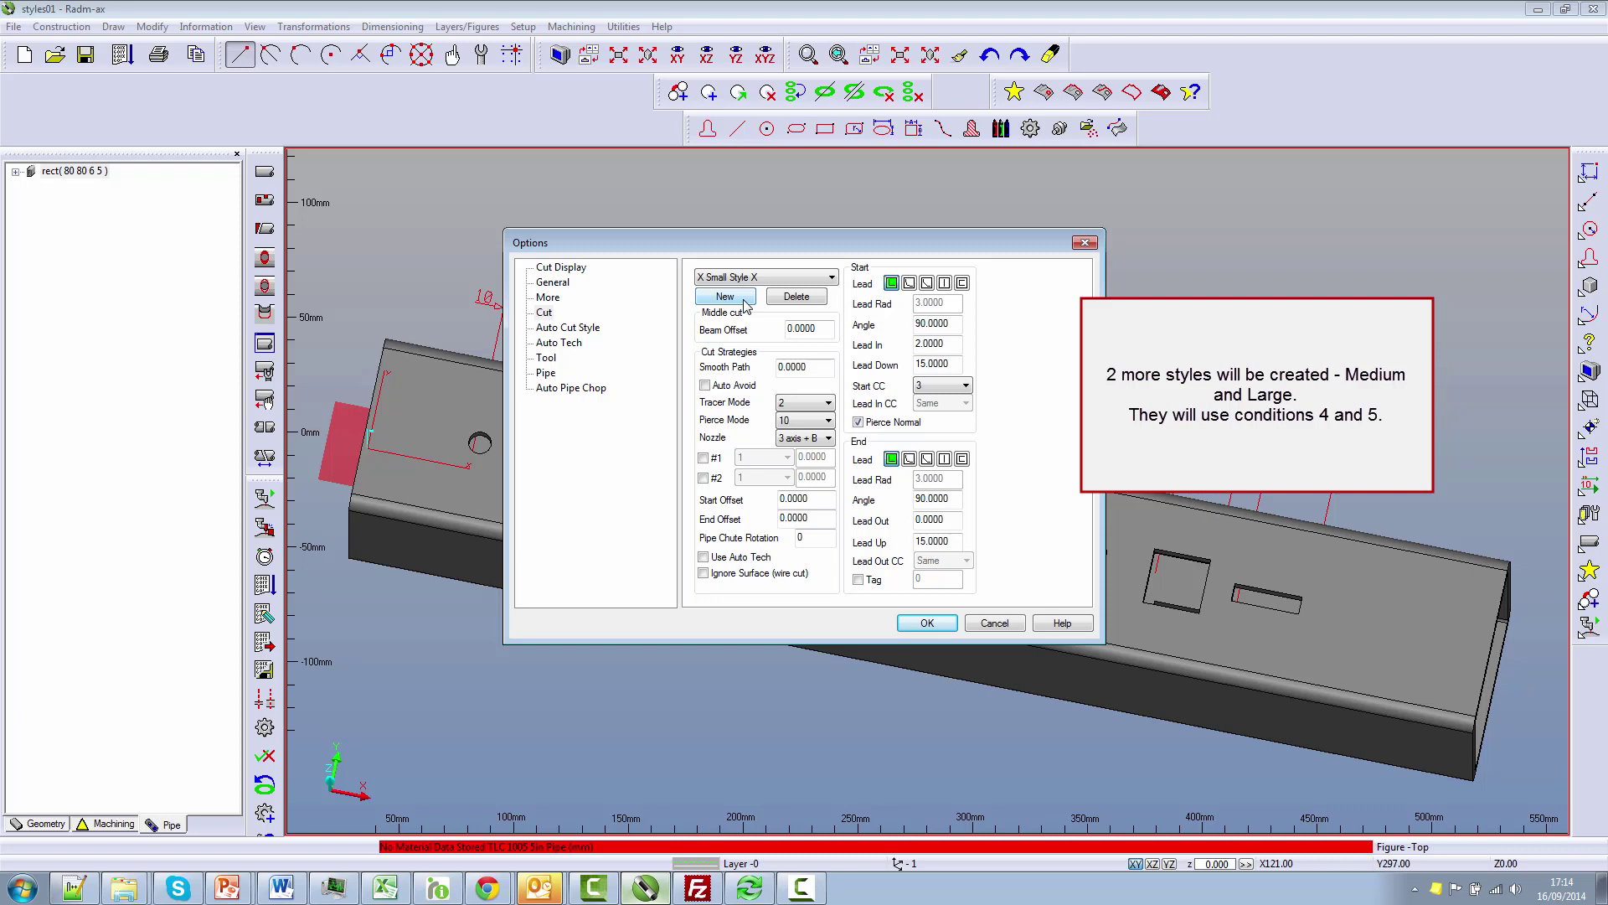
Create cut style 'X Medium Style X', correcting the name typo, with start cutting condition 4
{"action": "left_click", "coordinate": [743, 299]}
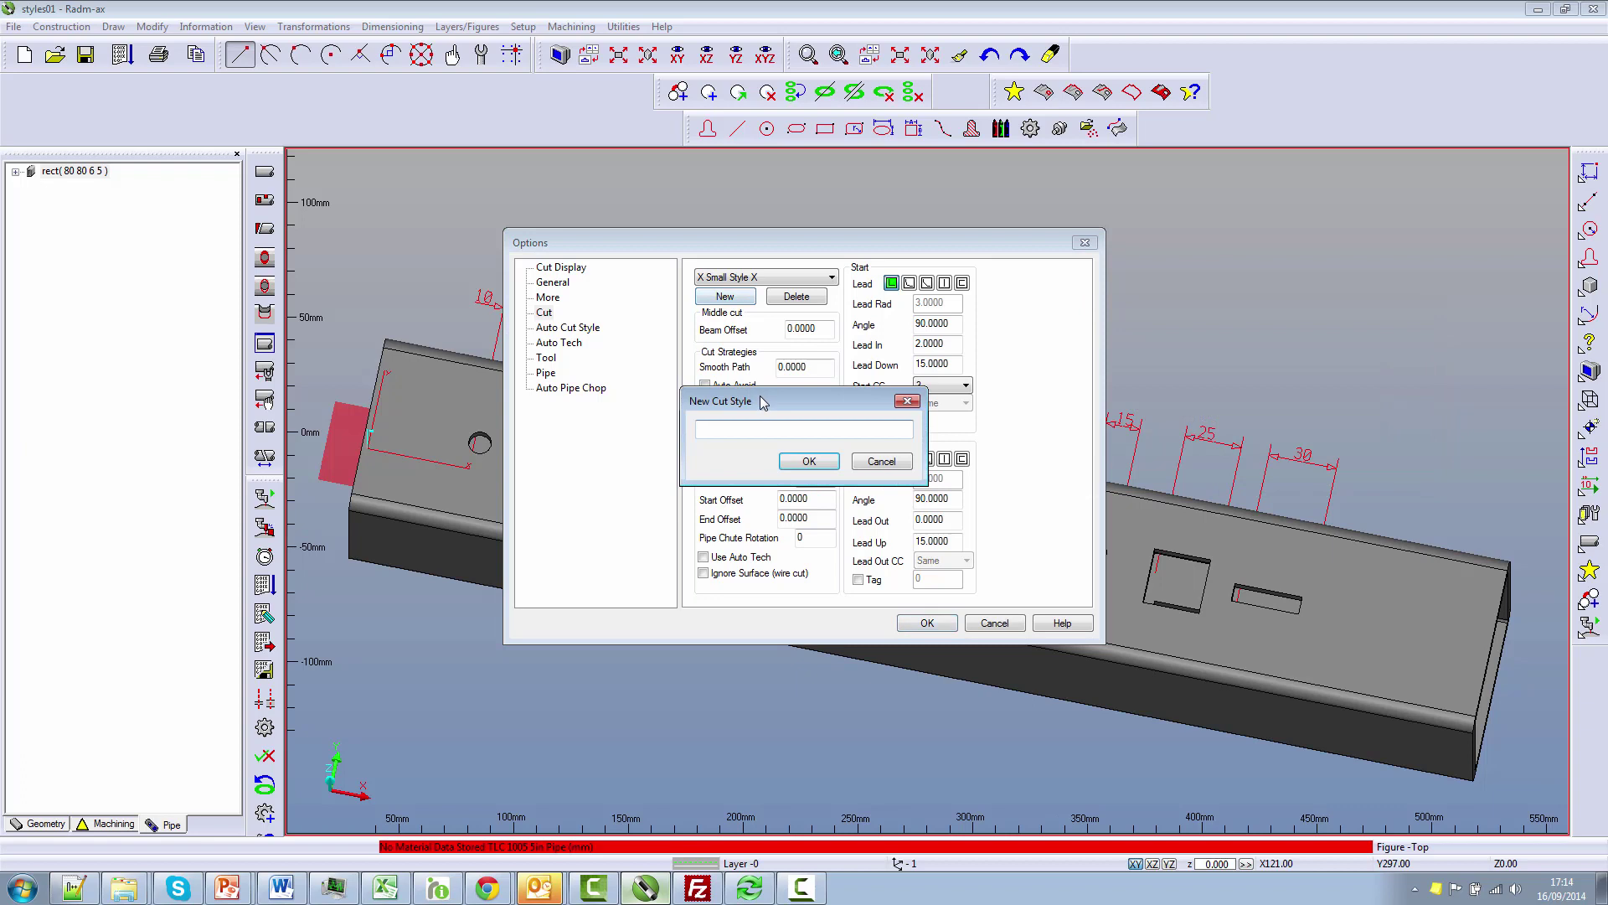
{"action": "type", "text": "X MEdium S"}
{"action": "type", "text": "tyle X"}
{"action": "left_click_drag", "start_coordinate": [726, 428], "coordinate": [718, 428]}
{"action": "type", "text": "e"}
{"action": "key", "text": "BackSpace"}
{"action": "key", "text": "BackSpace"}
{"action": "type", "text": "ed"}
{"action": "left_click", "coordinate": [818, 464]}
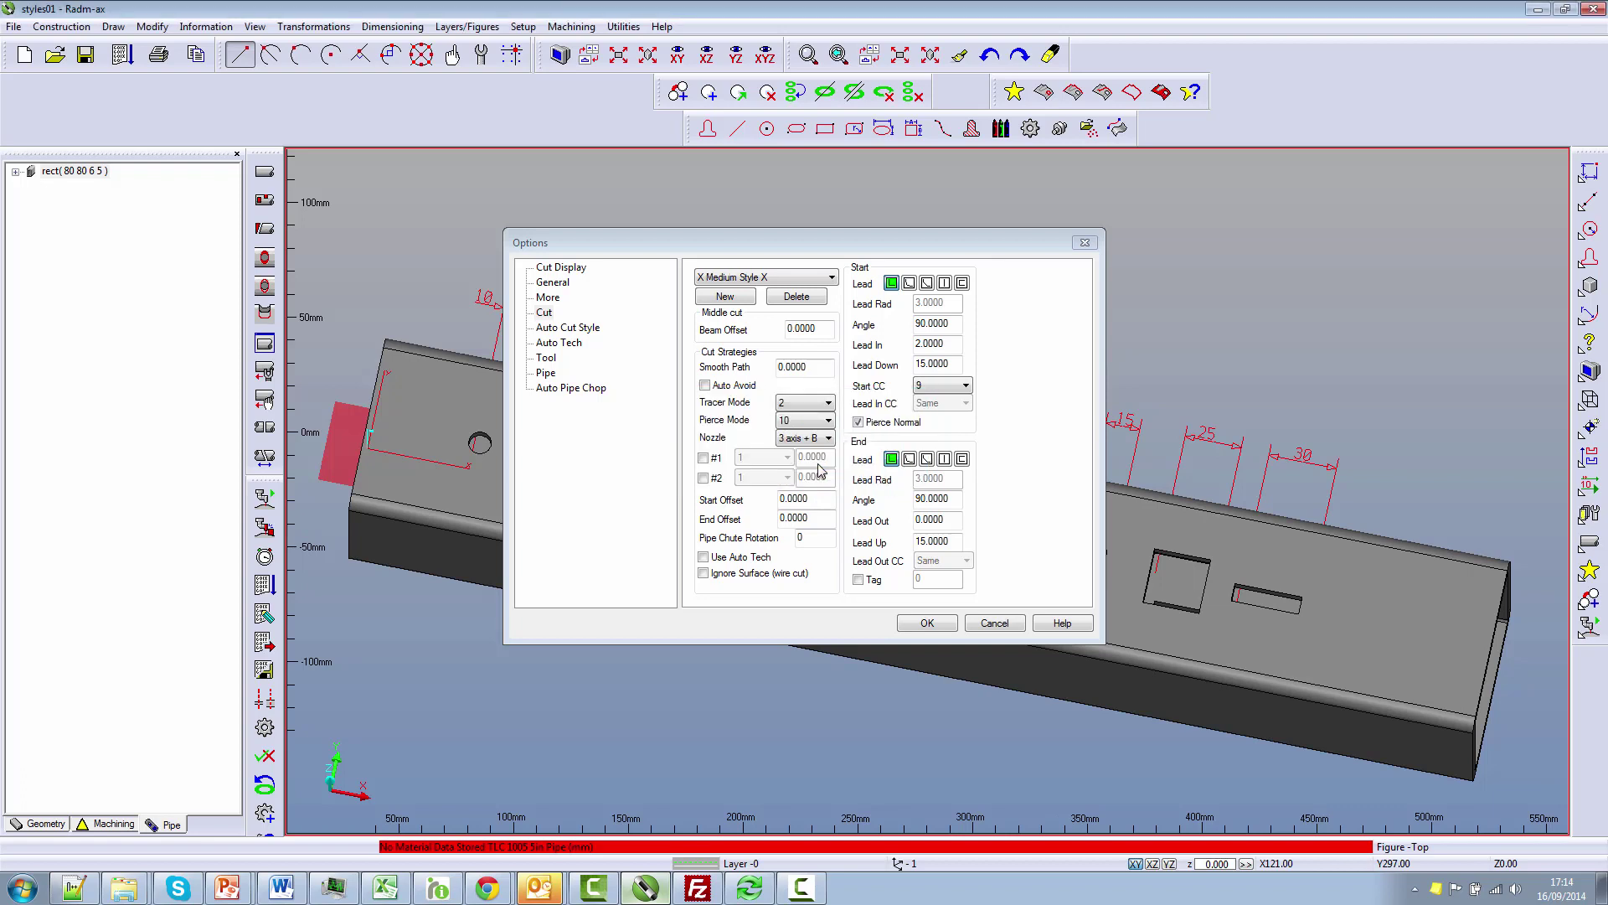
{"action": "left_click", "coordinate": [925, 386]}
{"action": "left_click", "coordinate": [928, 442]}
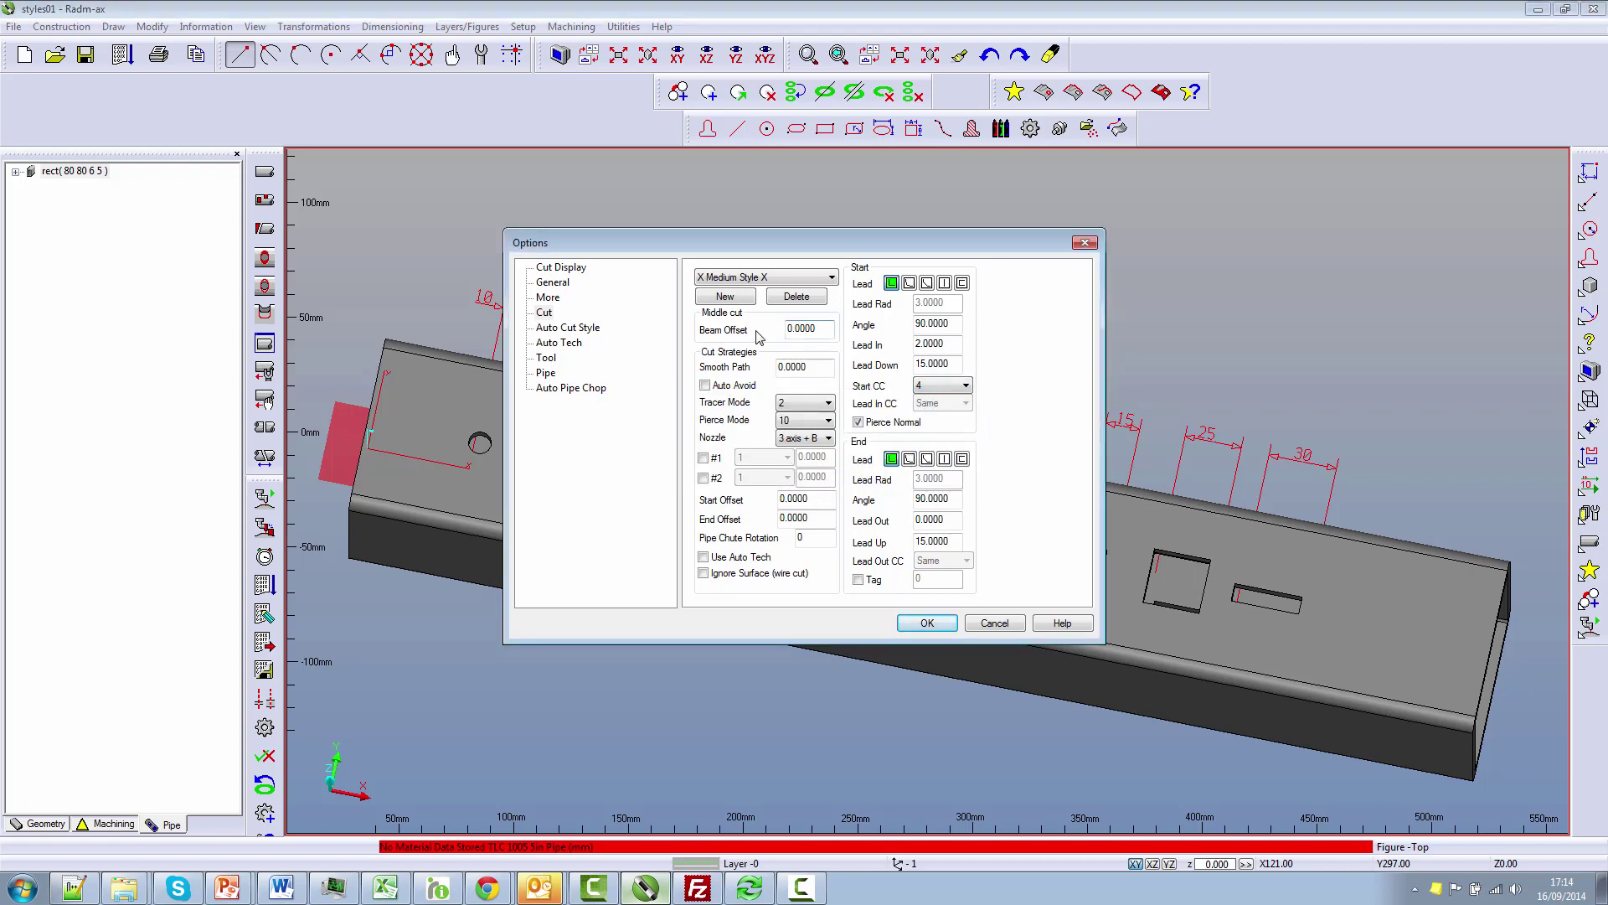
{"action": "left_click", "coordinate": [726, 299]}
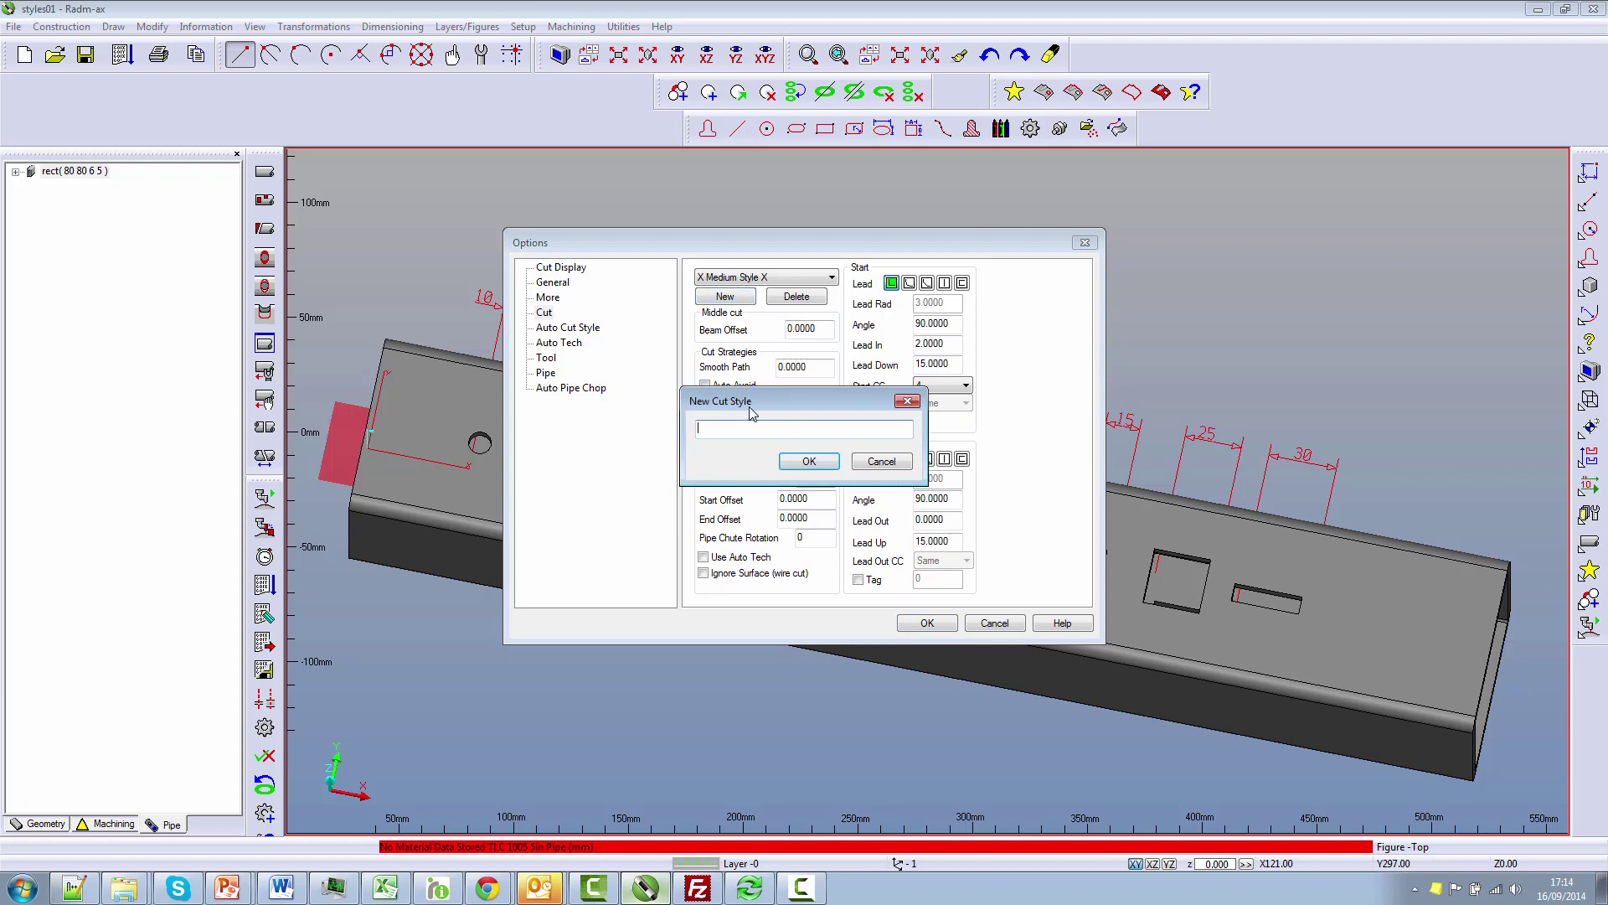
Create cut style 'X Large Style X' with start cutting condition 5 and save all three styles
{"action": "type", "text": "X Larg"}
{"action": "type", "text": "e Style "}
{"action": "type", "text": "X"}
{"action": "left_click", "coordinate": [807, 463]}
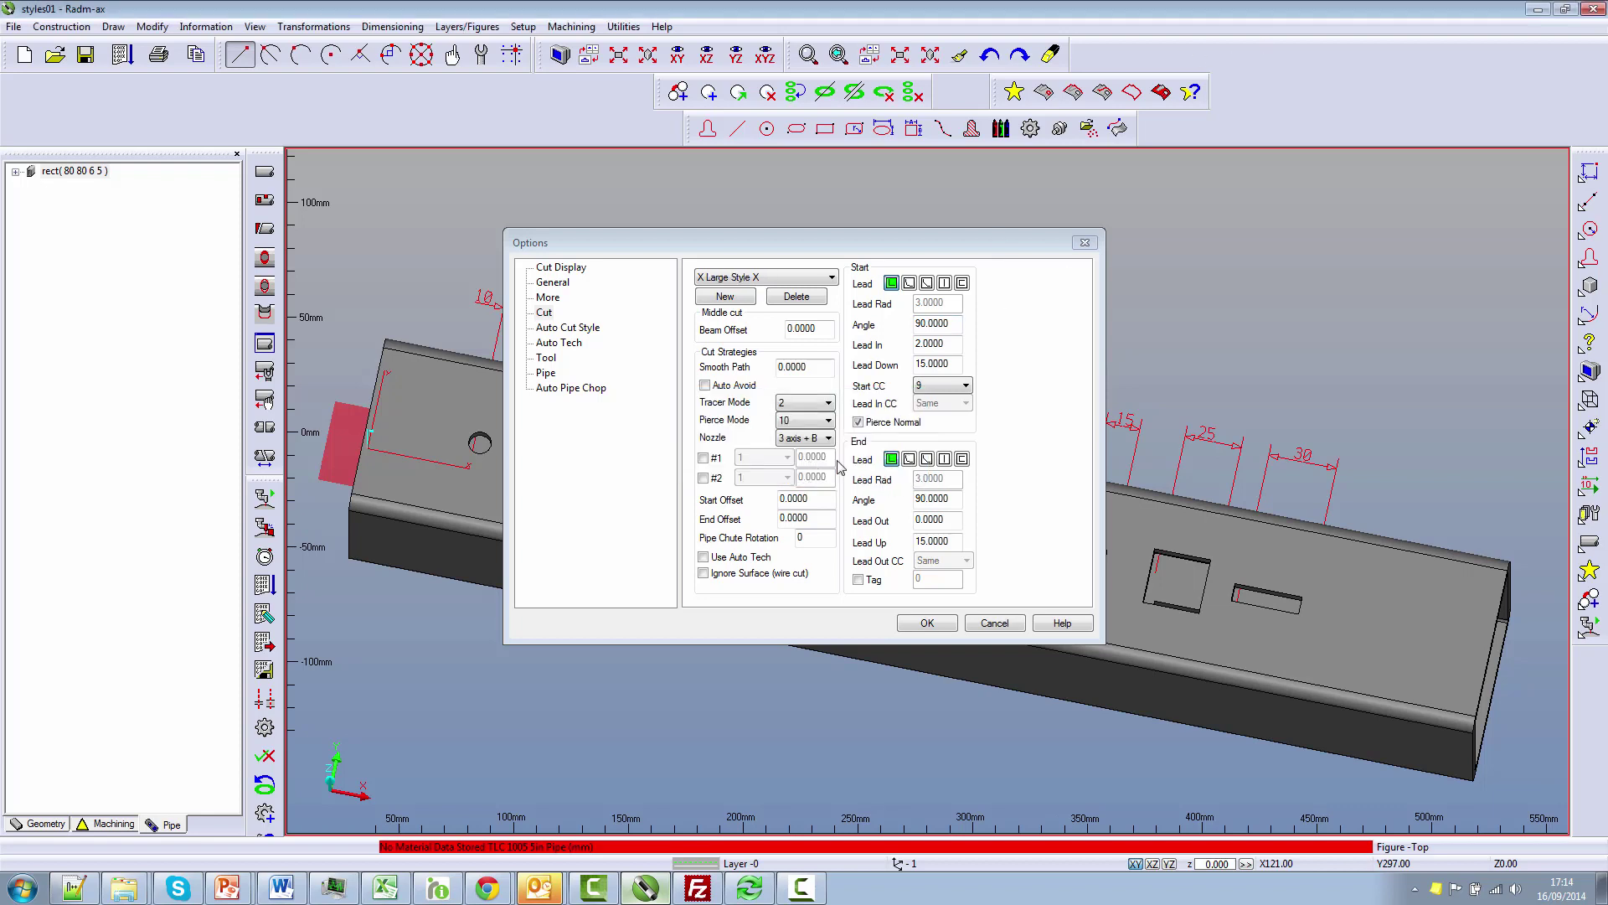
{"action": "left_click", "coordinate": [936, 387]}
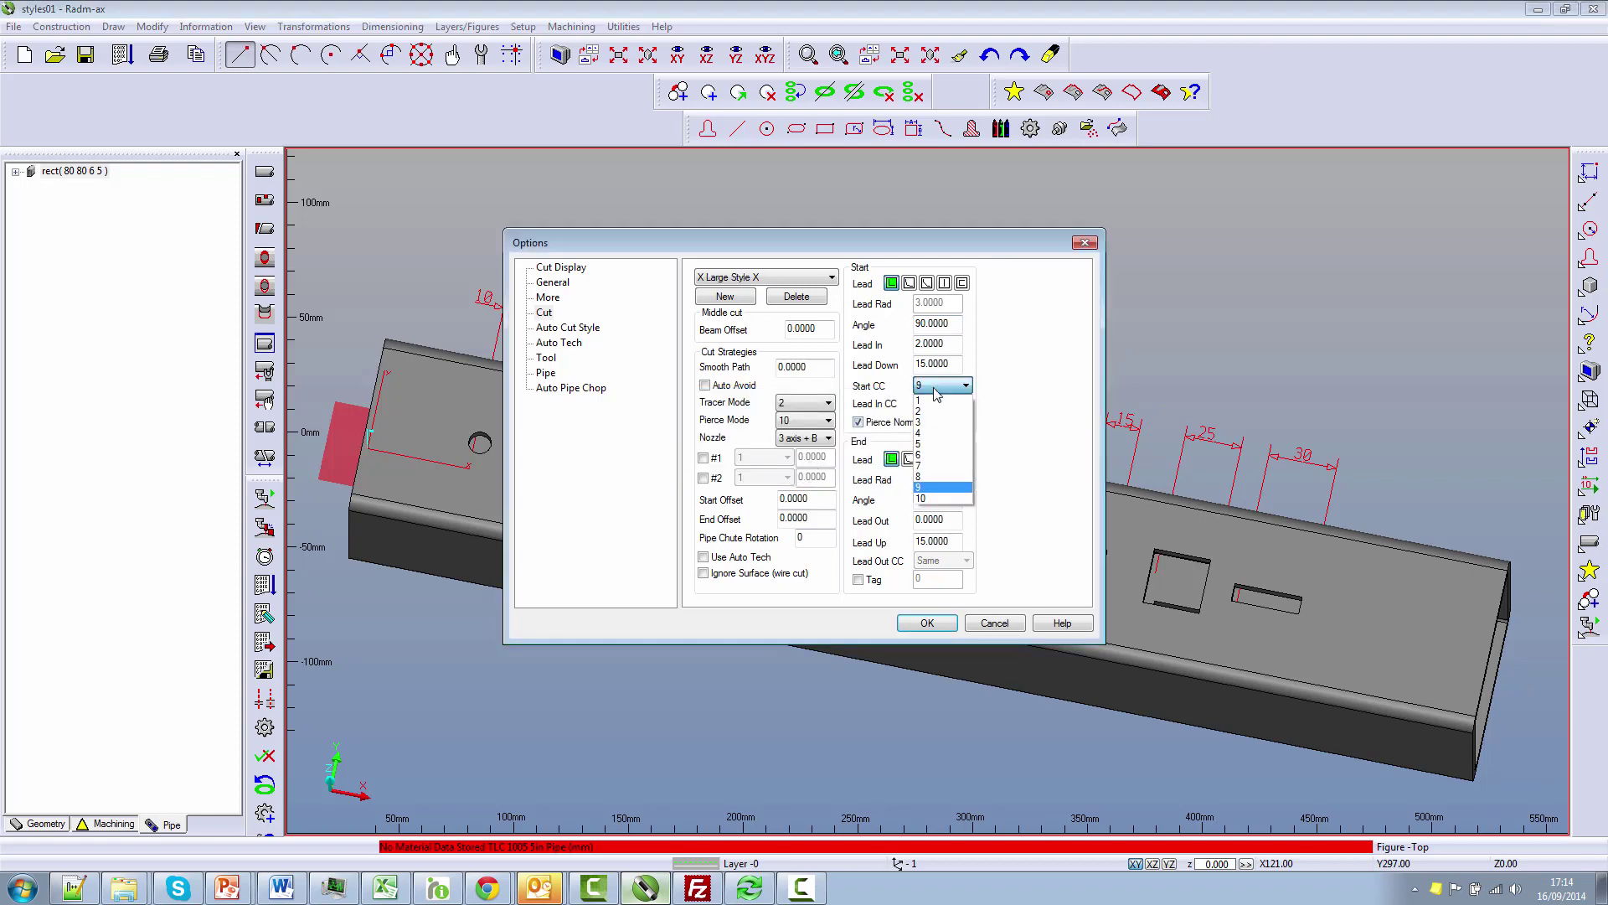
{"action": "left_click", "coordinate": [932, 446]}
{"action": "left_click", "coordinate": [928, 623]}
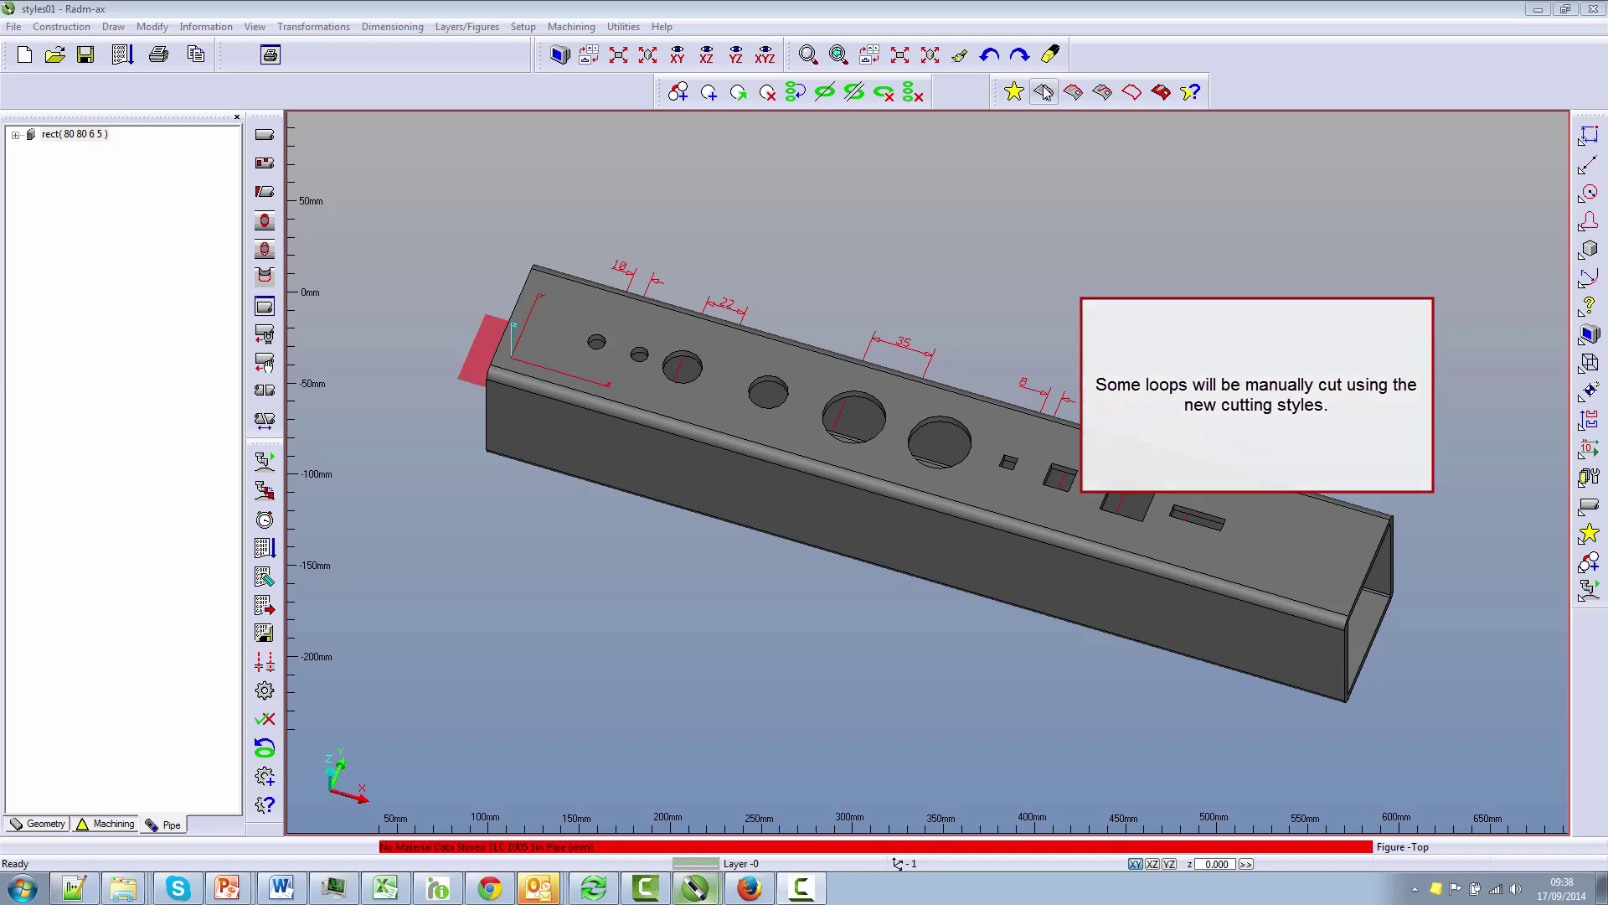
Select the tube's first five round holes as loops and apply a Solid Cut to them
{"action": "left_click", "coordinate": [1044, 92]}
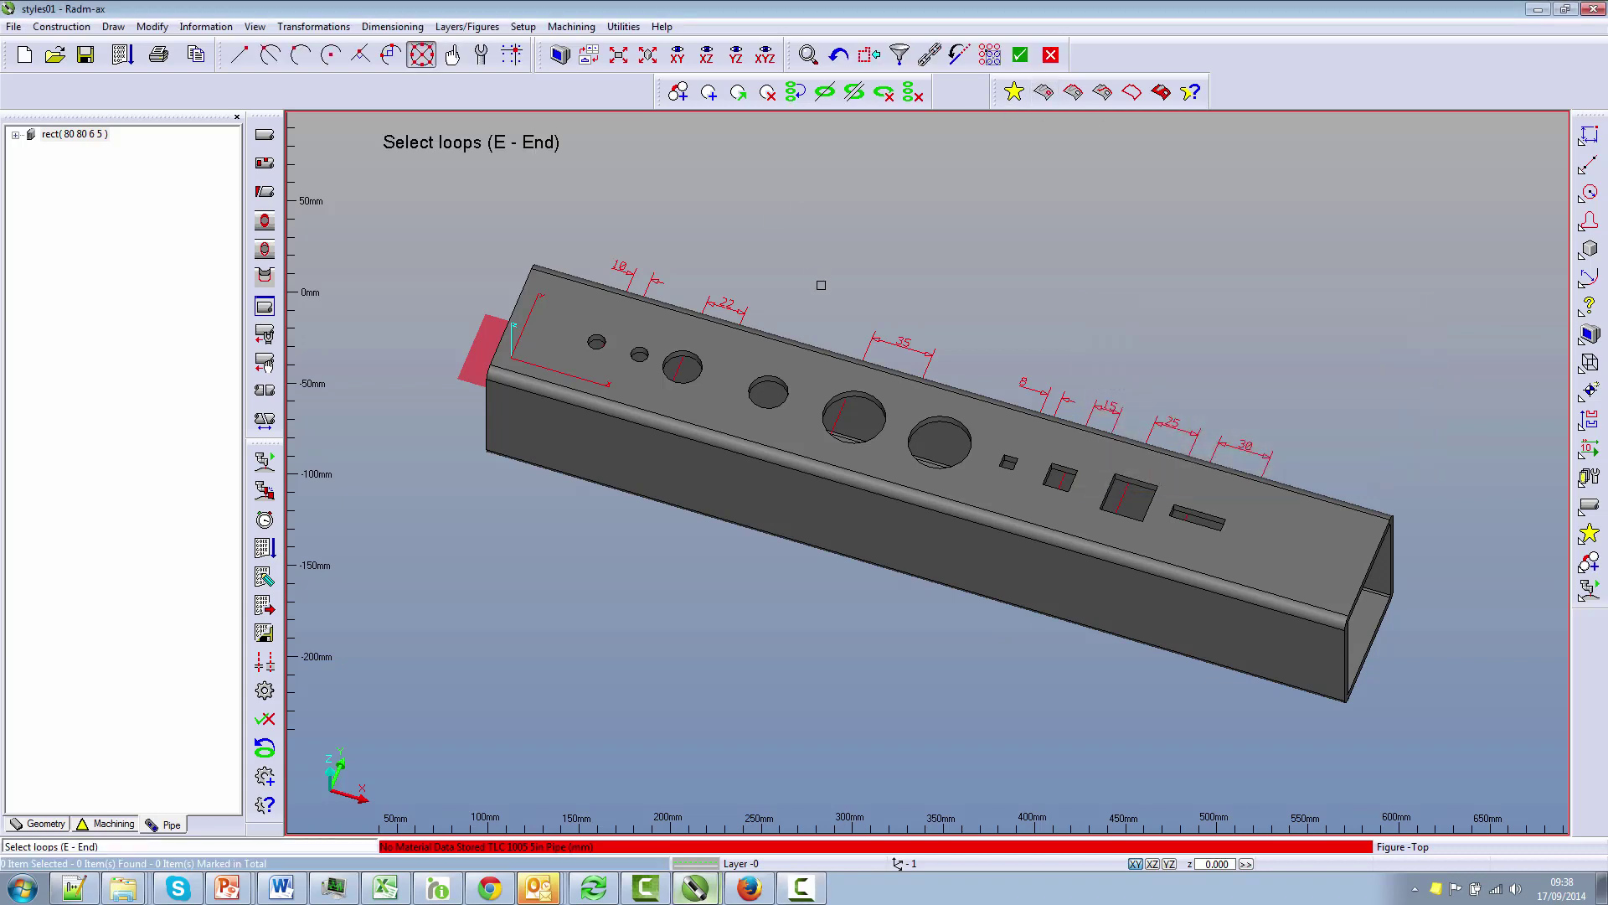
{"action": "scroll", "coordinate": [669, 370], "scroll_direction": "up", "scroll_amount": 1}
{"action": "scroll", "coordinate": [668, 370], "scroll_direction": "up", "scroll_amount": 1}
{"action": "scroll", "coordinate": [669, 369], "scroll_direction": "up", "scroll_amount": 2}
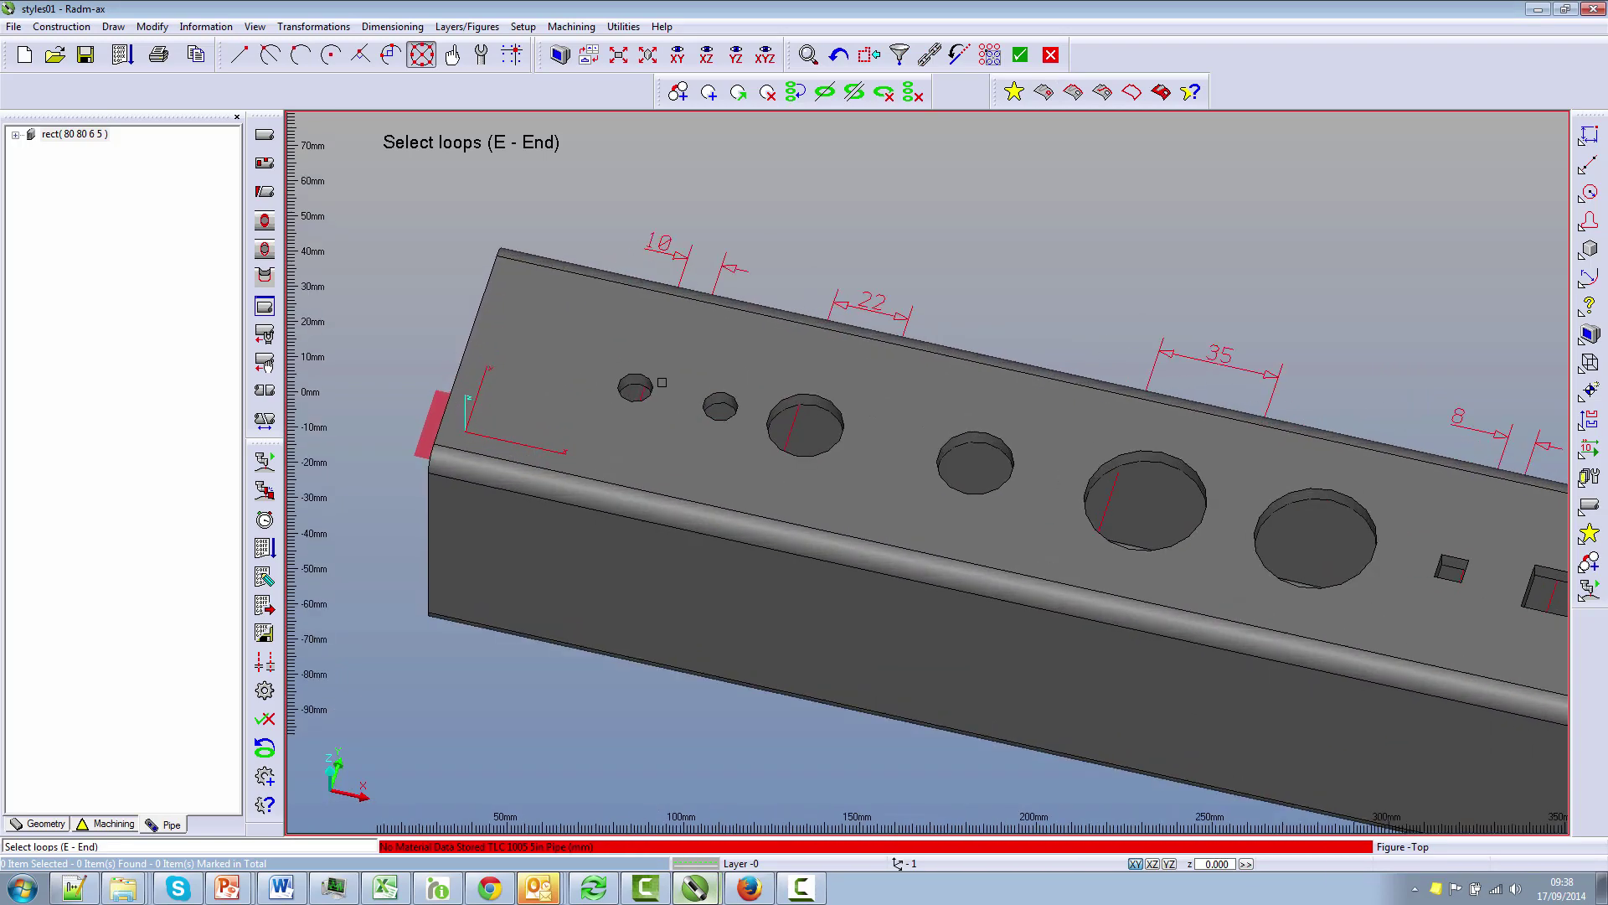
{"action": "left_click", "coordinate": [643, 381]}
{"action": "left_click", "coordinate": [734, 392]}
{"action": "left_click", "coordinate": [798, 398]}
{"action": "left_click", "coordinate": [980, 422]}
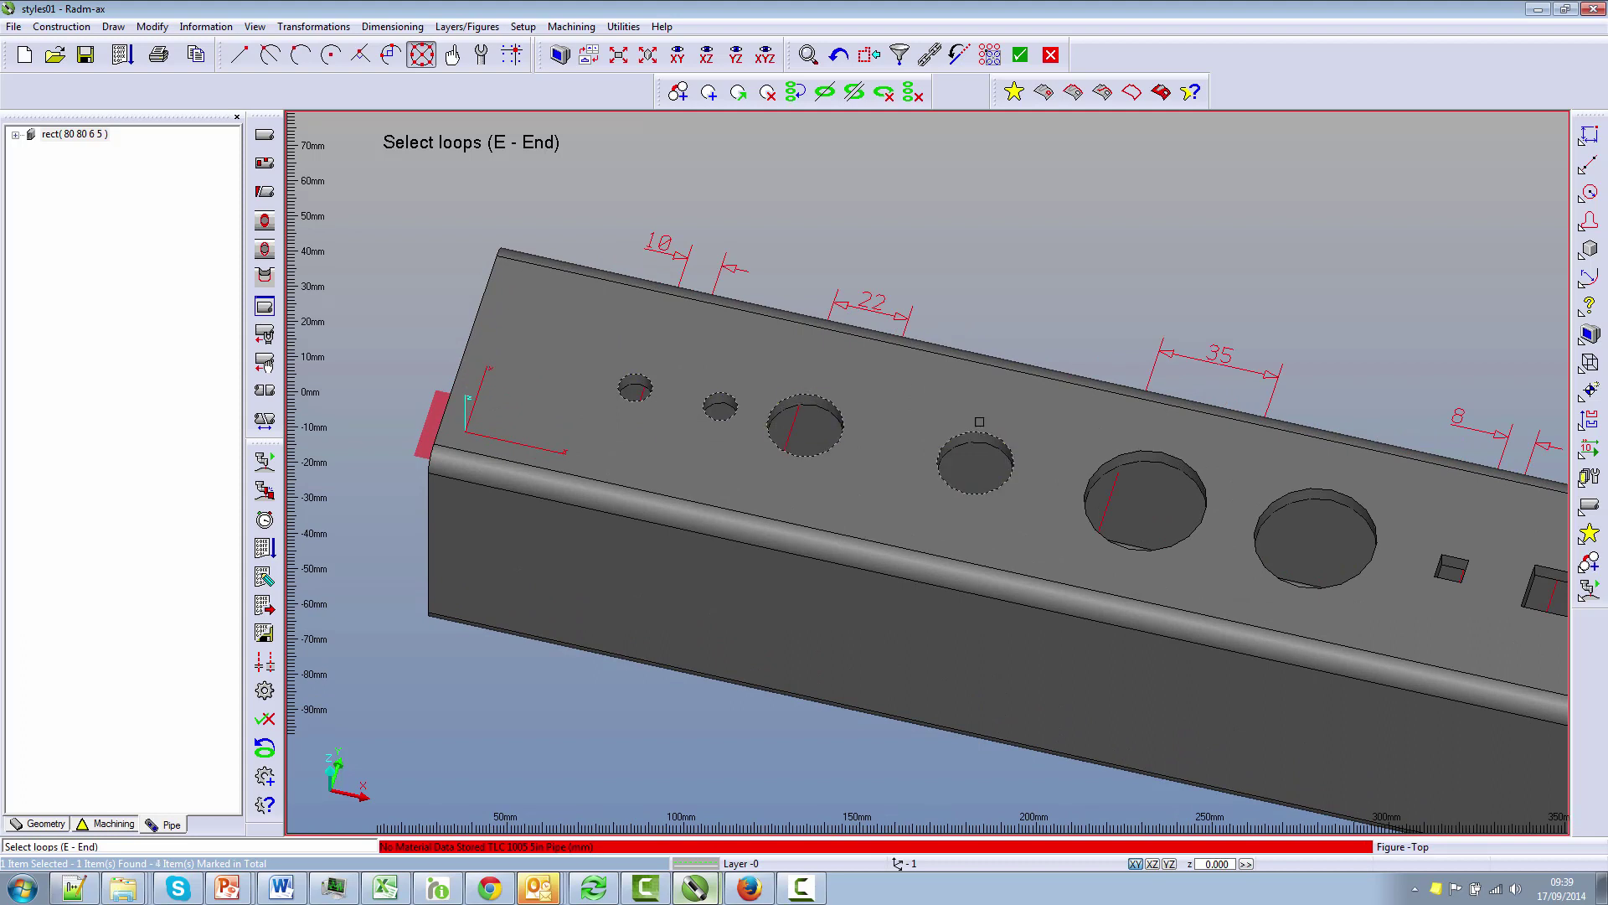
{"action": "left_click", "coordinate": [1120, 454]}
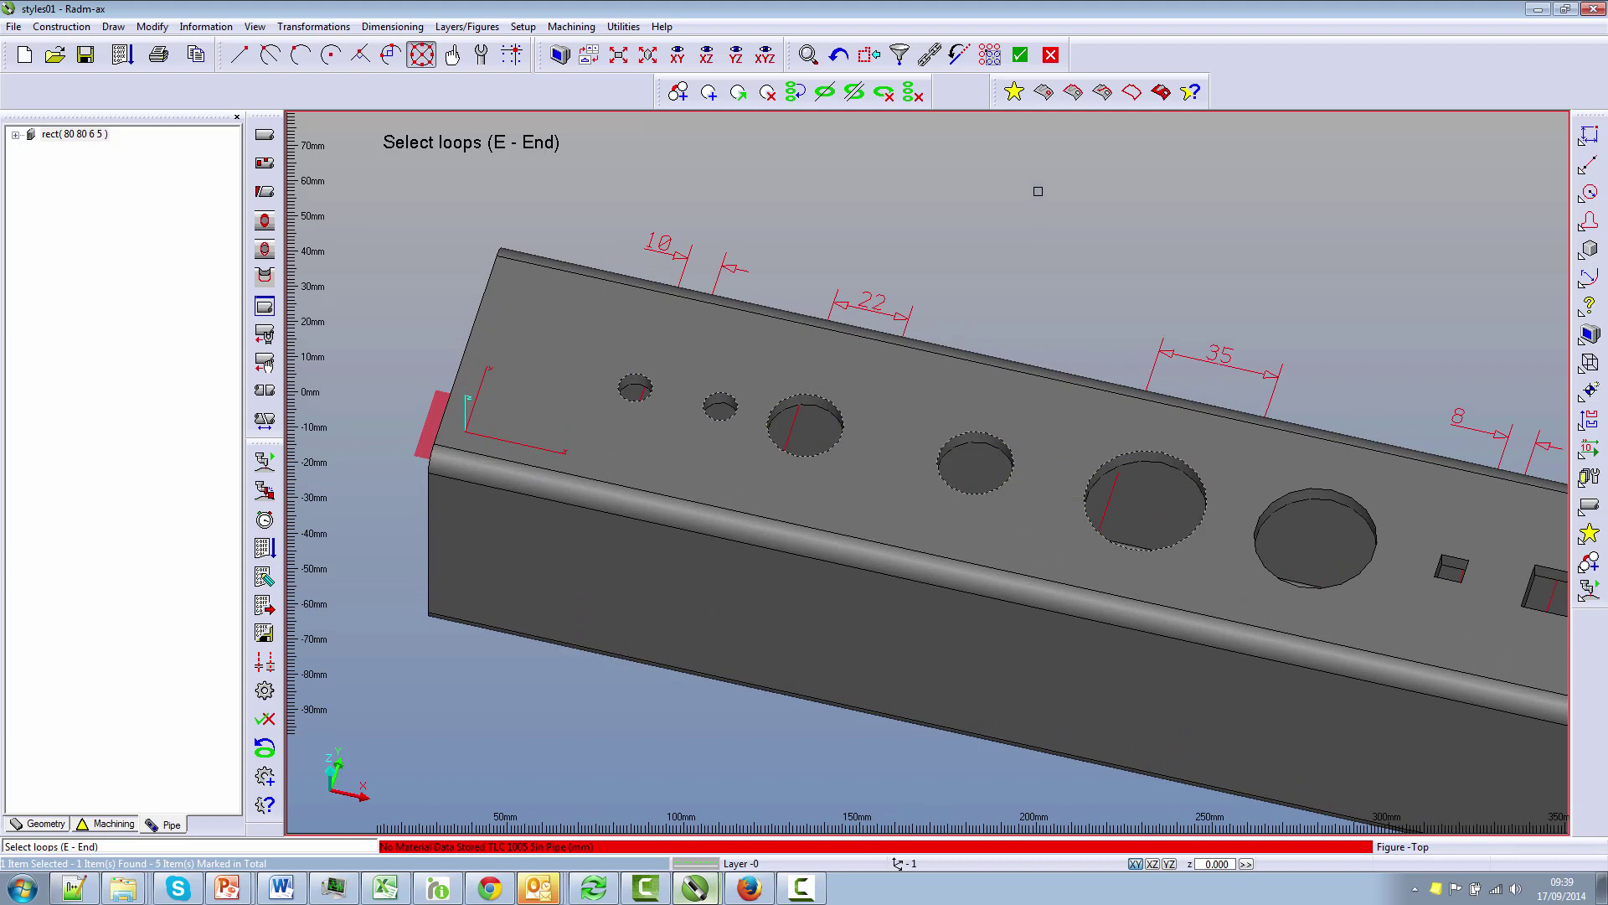
{"action": "left_click", "coordinate": [1040, 96]}
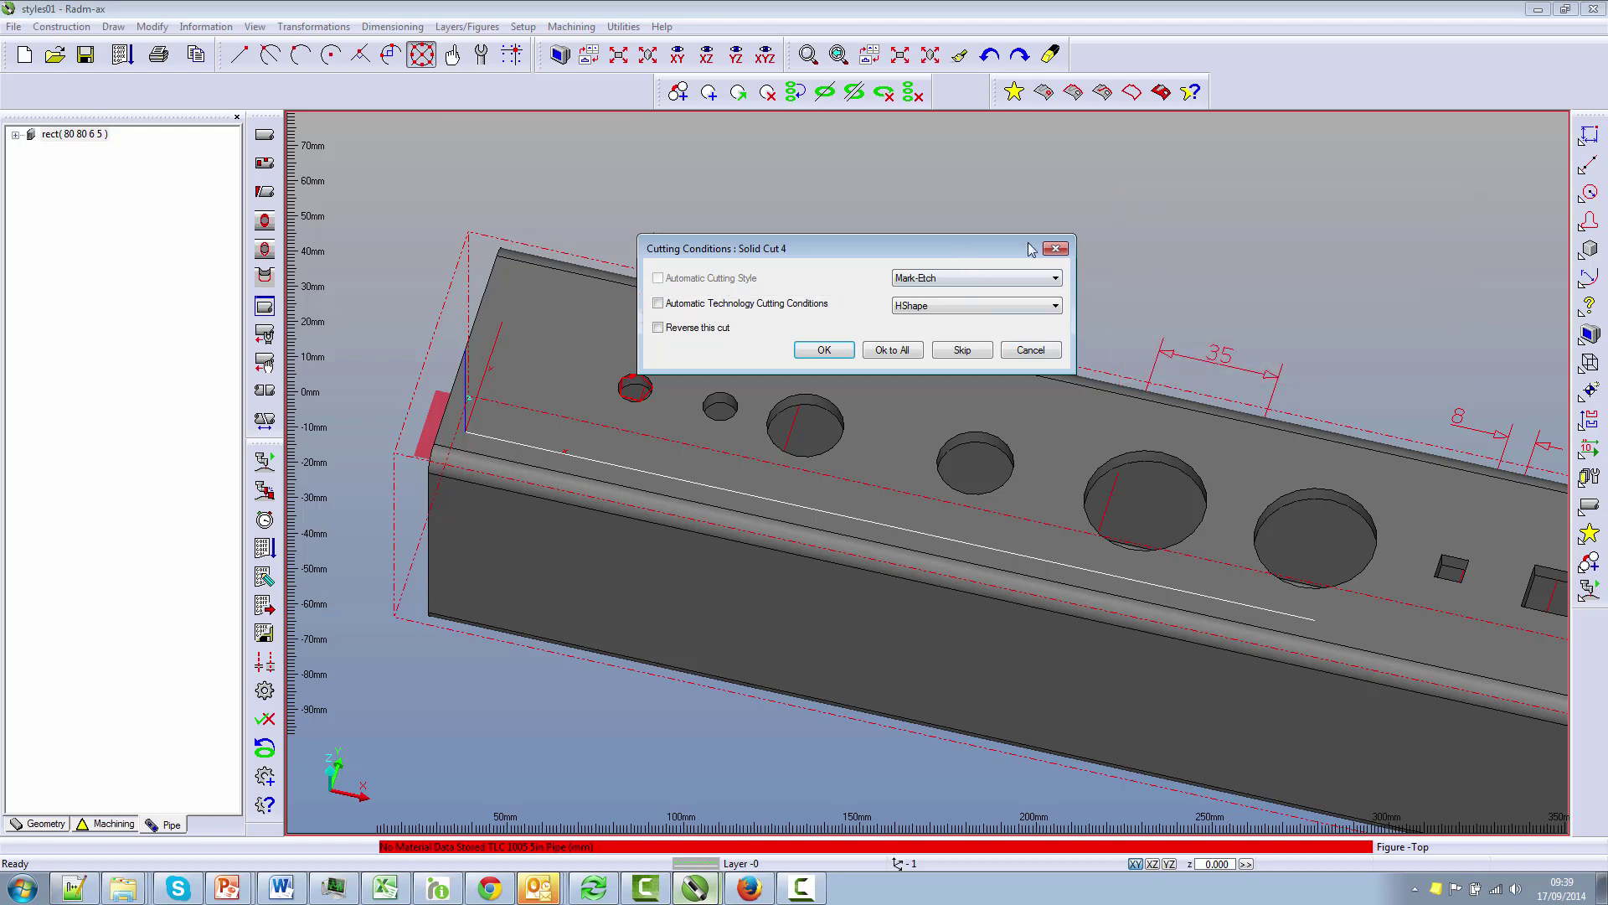
Apply cut style X Small Style X to all five marked holes at once
{"action": "left_click", "coordinate": [1166, 211]}
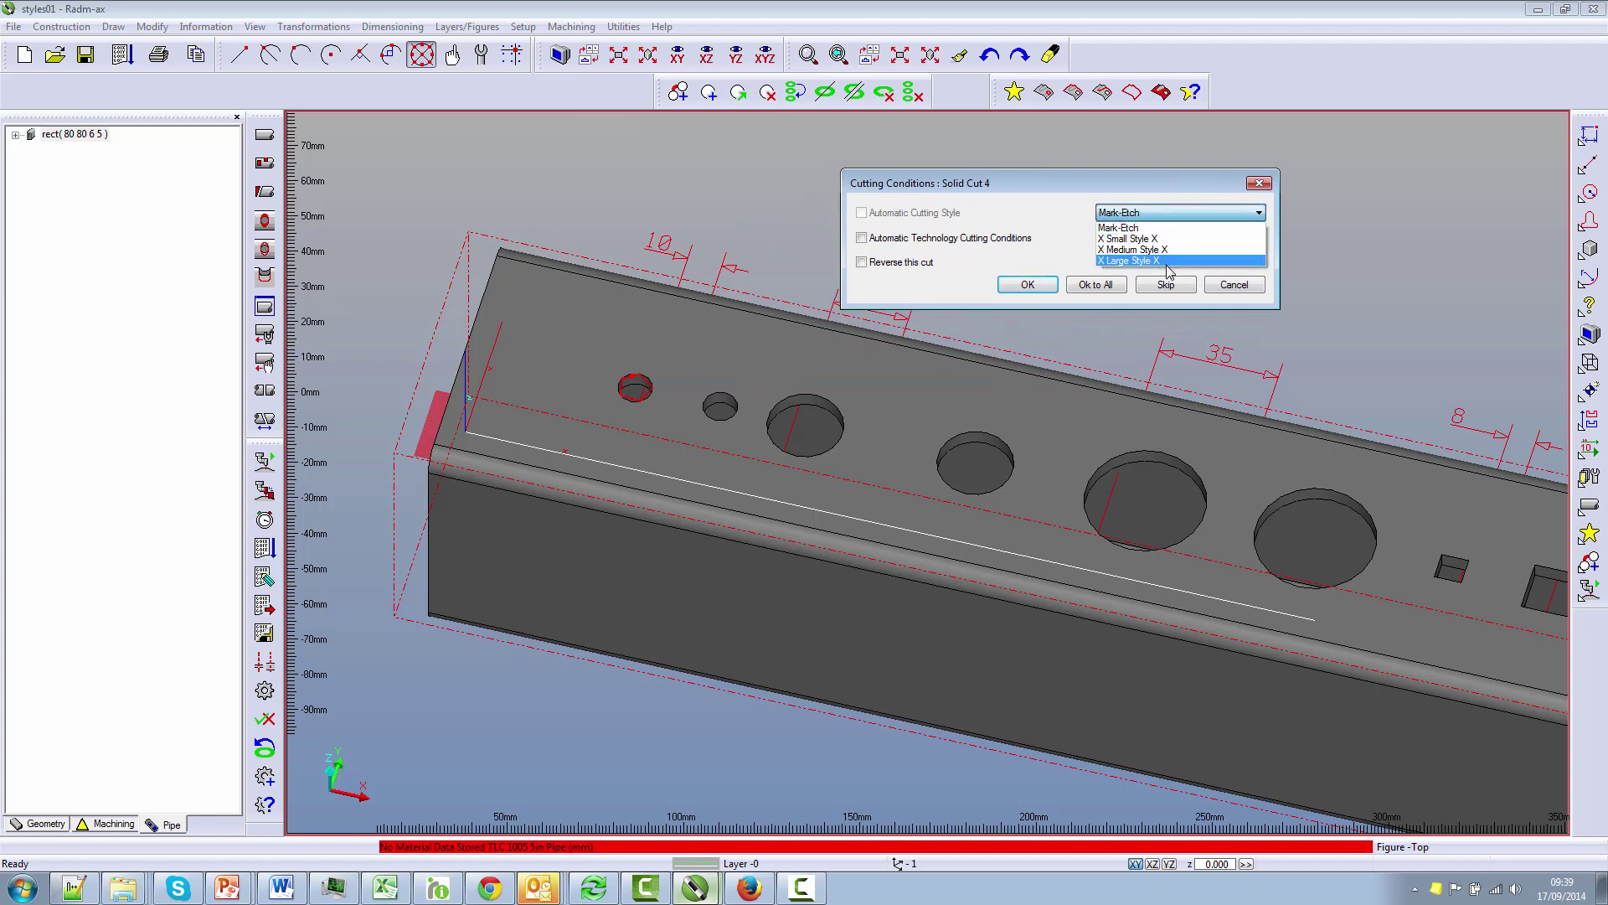
{"action": "left_click", "coordinate": [1166, 239]}
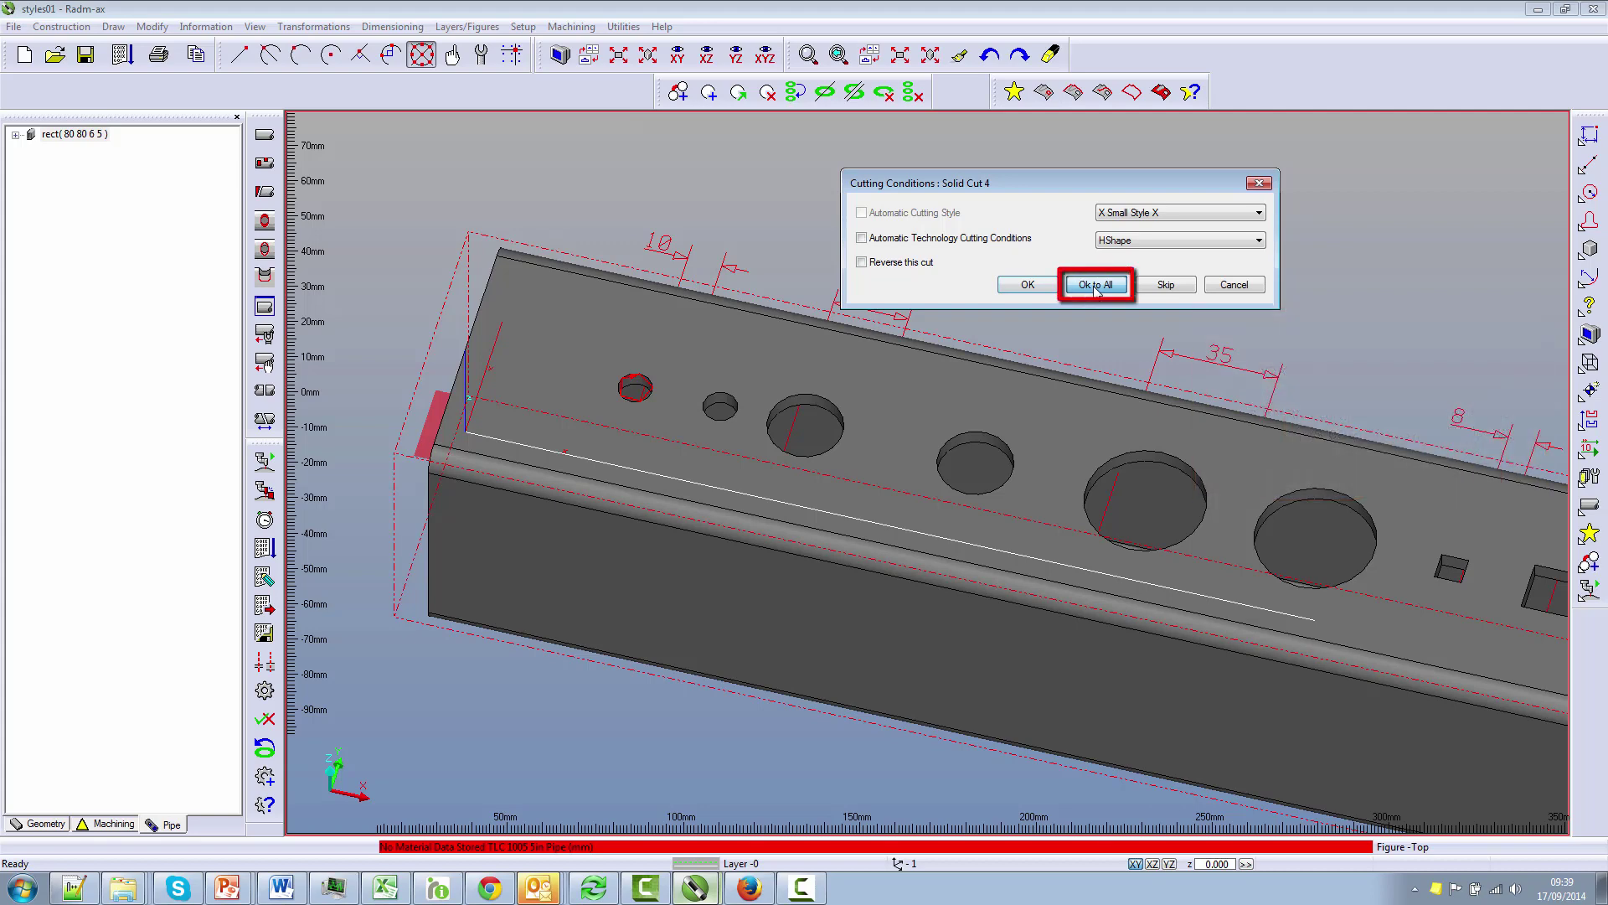
{"action": "left_click", "coordinate": [1095, 285]}
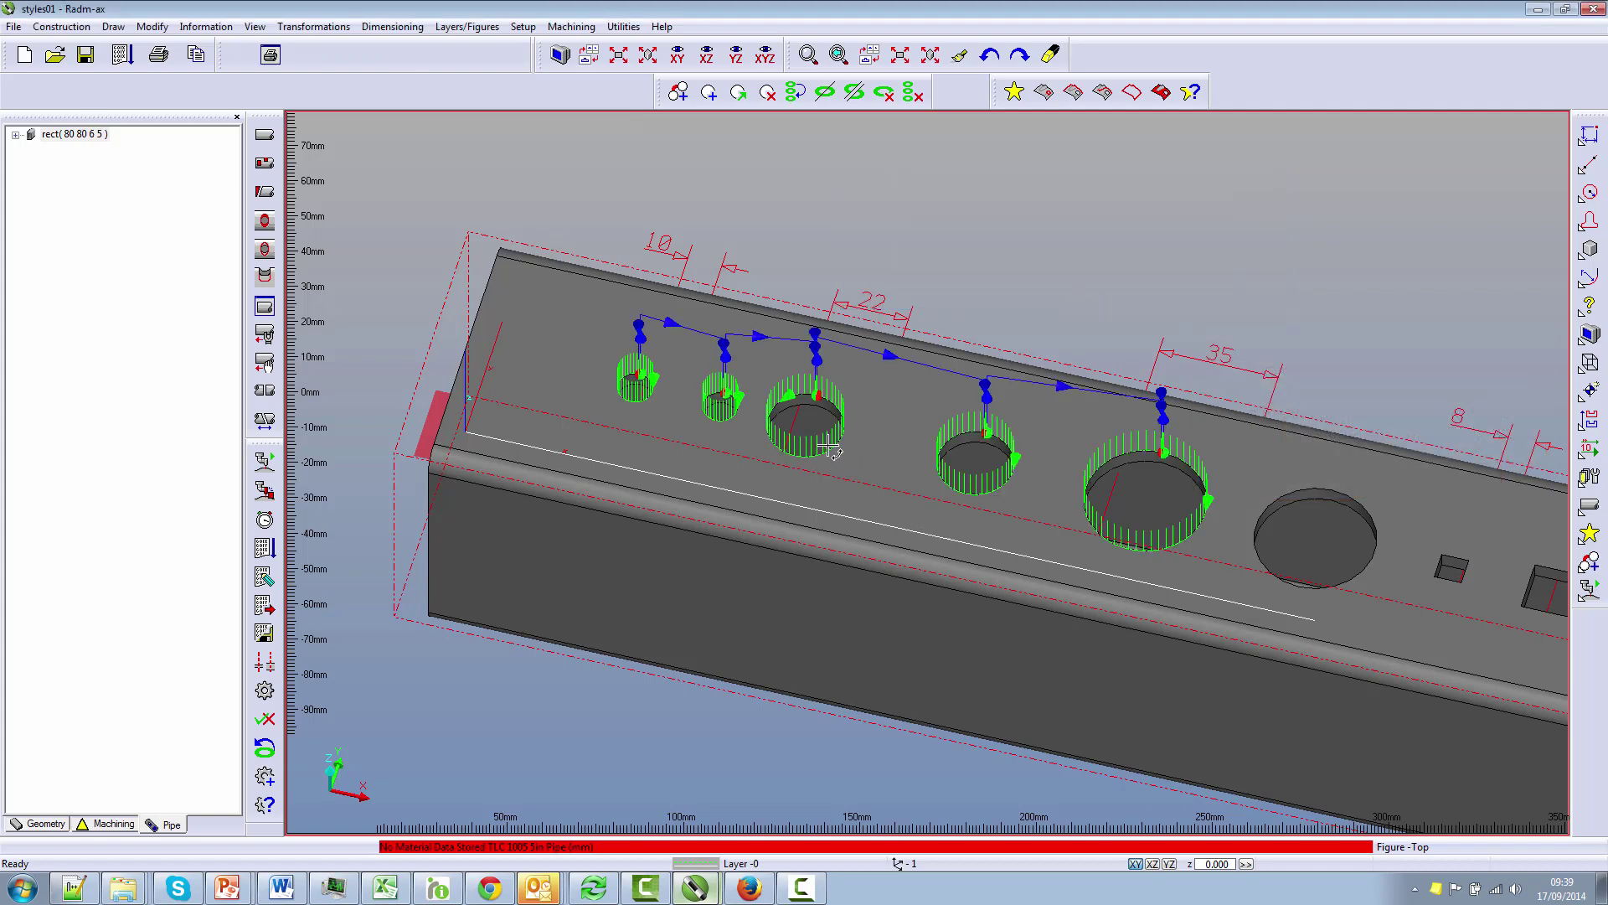
{"action": "scroll", "coordinate": [830, 448], "scroll_direction": "up", "scroll_amount": 2}
{"action": "scroll", "coordinate": [689, 386], "scroll_direction": "up", "scroll_amount": 3}
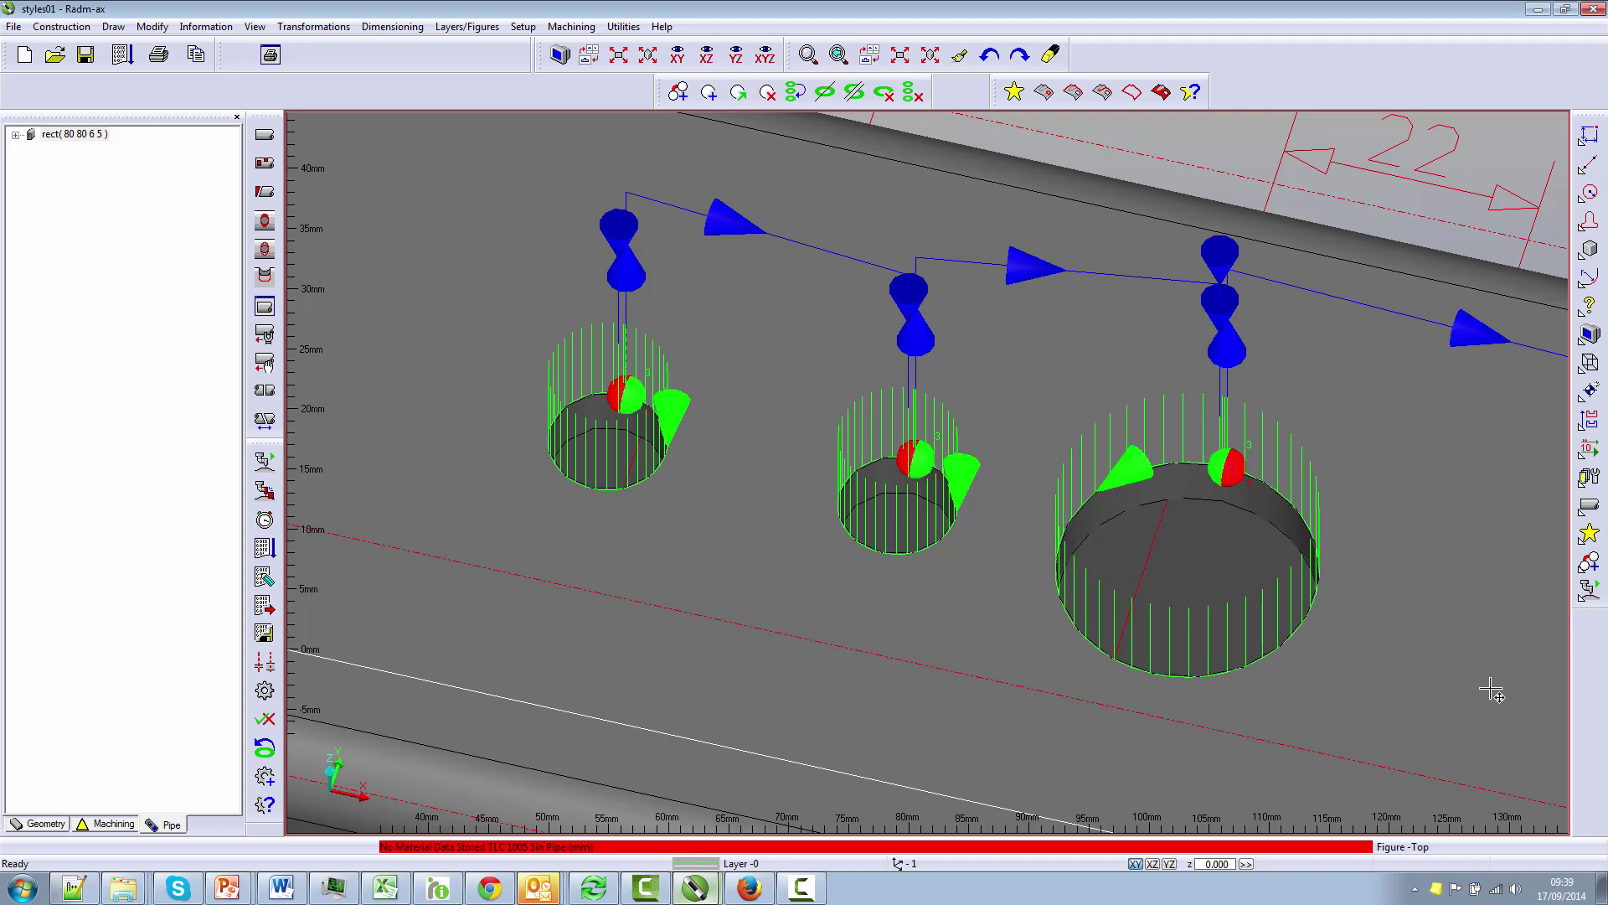
{"action": "mouse_move", "coordinate": [1493, 690]}
{"action": "middle_mouse_down"}
{"action": "mouse_move", "coordinate": [1085, 620]}
{"action": "mouse_move", "coordinate": [478, 449]}
{"action": "middle_mouse_up"}
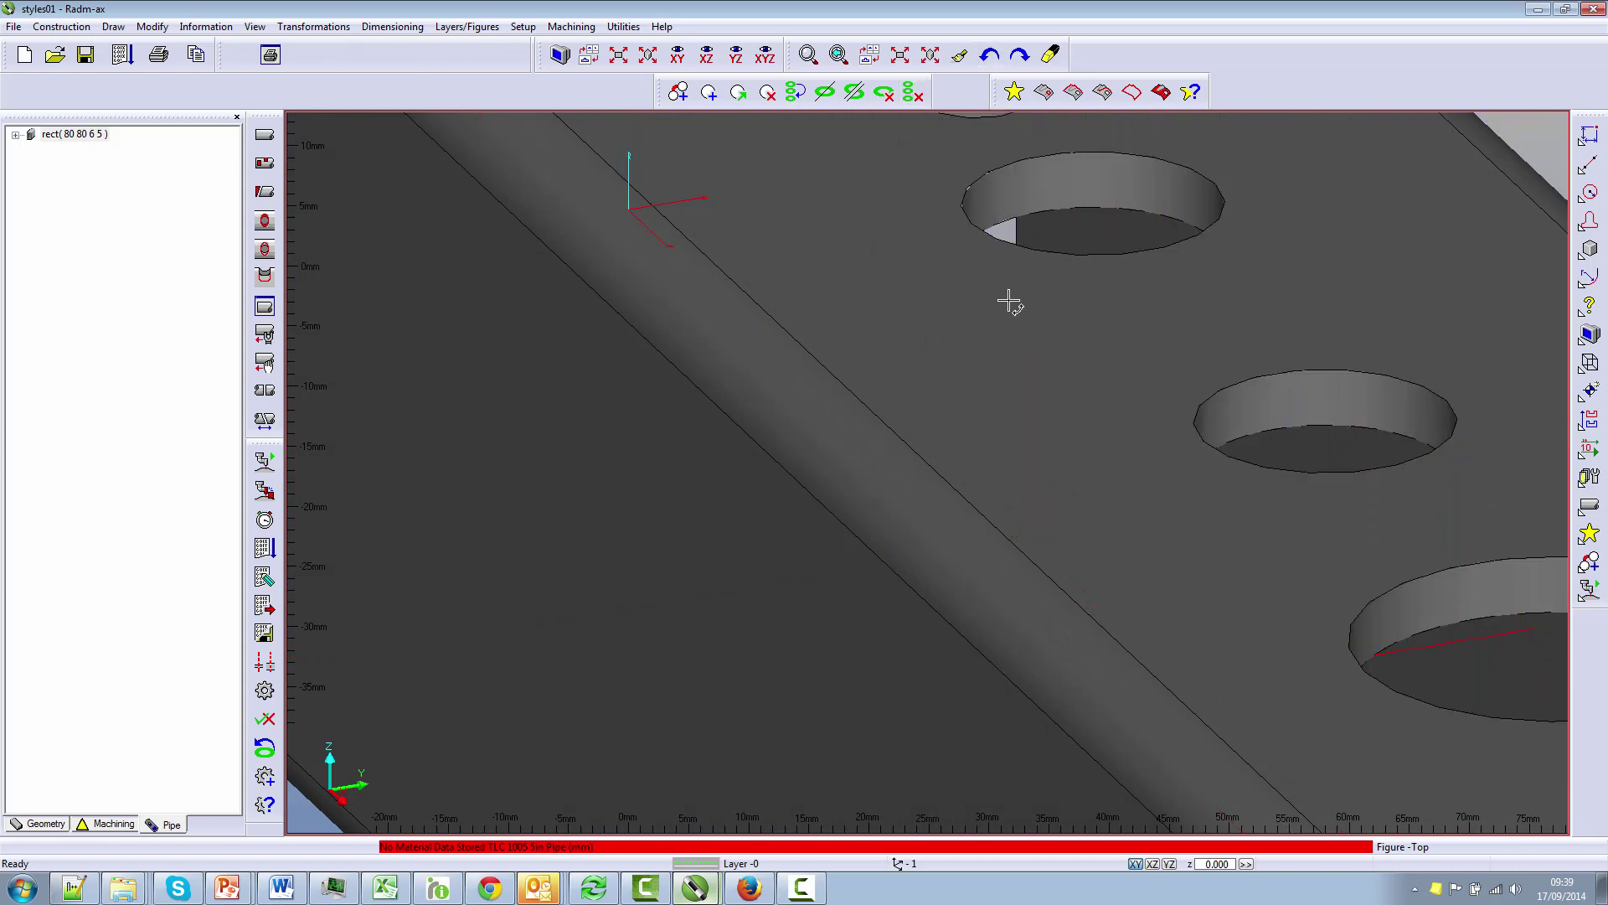
{"action": "left_click", "coordinate": [765, 54]}
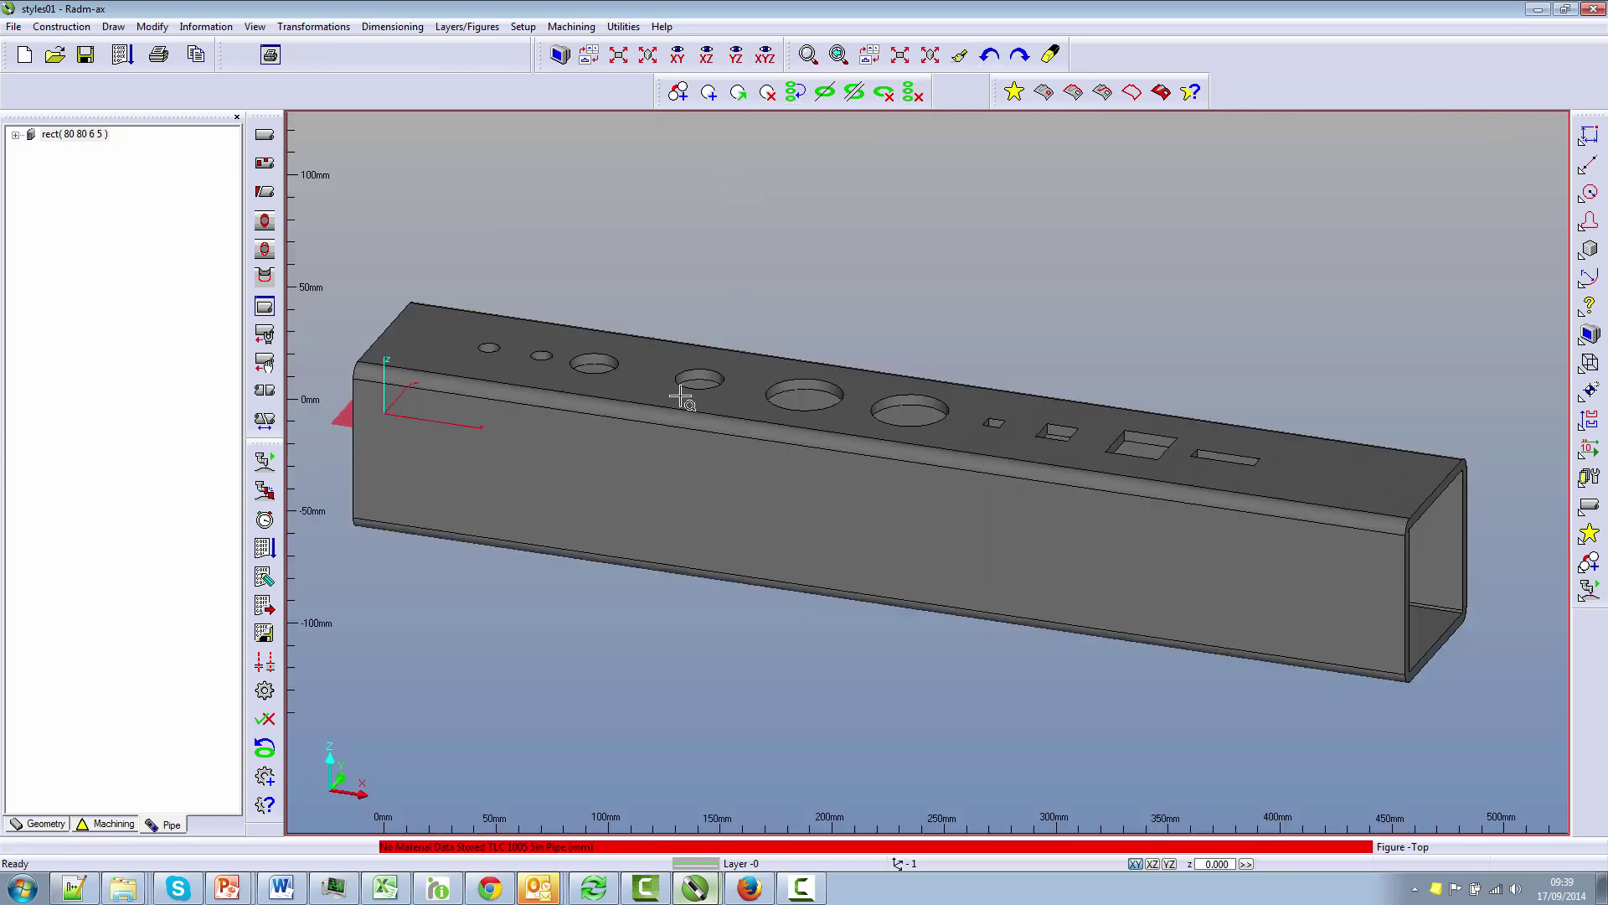
{"action": "scroll", "coordinate": [727, 387], "scroll_direction": "up", "scroll_amount": 3}
{"action": "scroll", "coordinate": [727, 387], "scroll_direction": "up", "scroll_amount": 1}
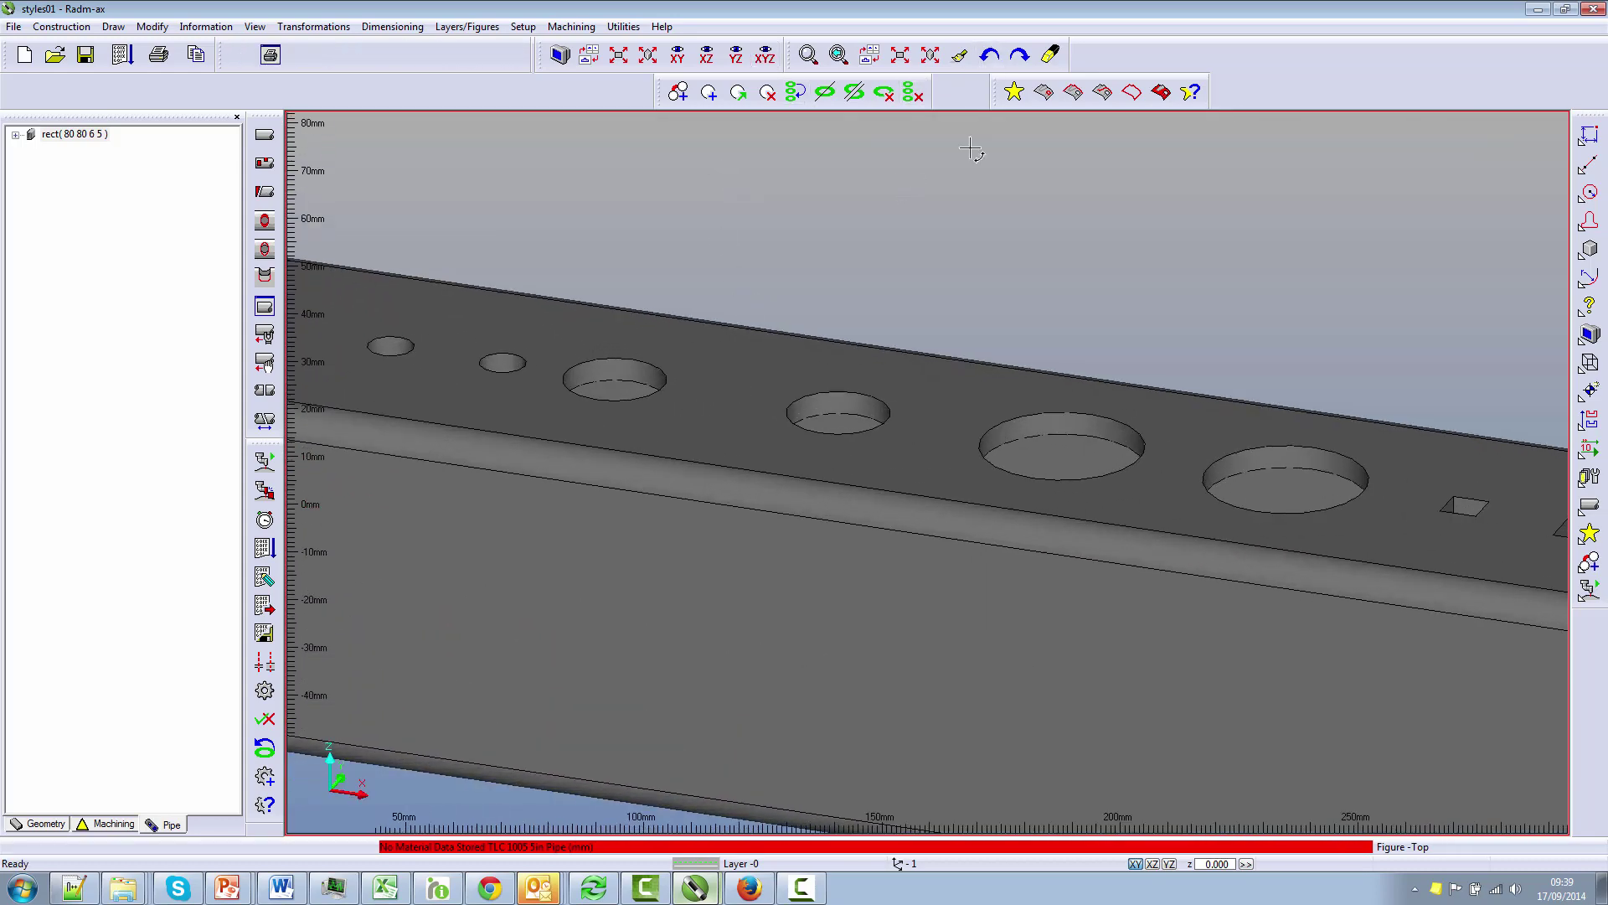
Pick all six round holes, smallest to largest, as cut loops and confirm the selection
{"action": "left_click", "coordinate": [1044, 92]}
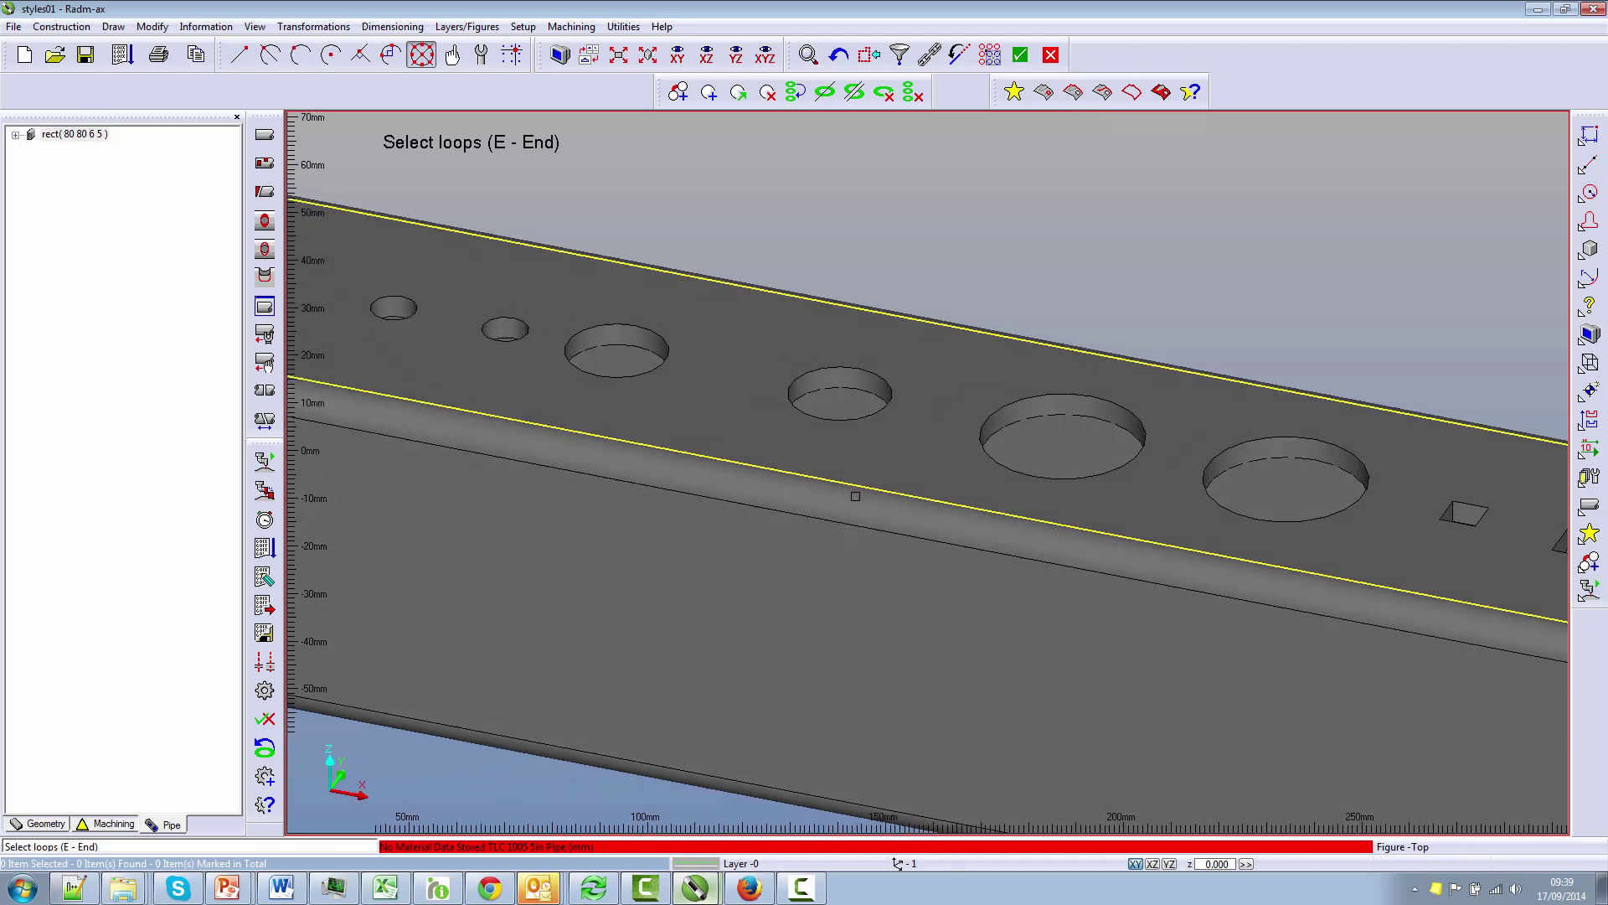
{"action": "left_click", "coordinate": [399, 280]}
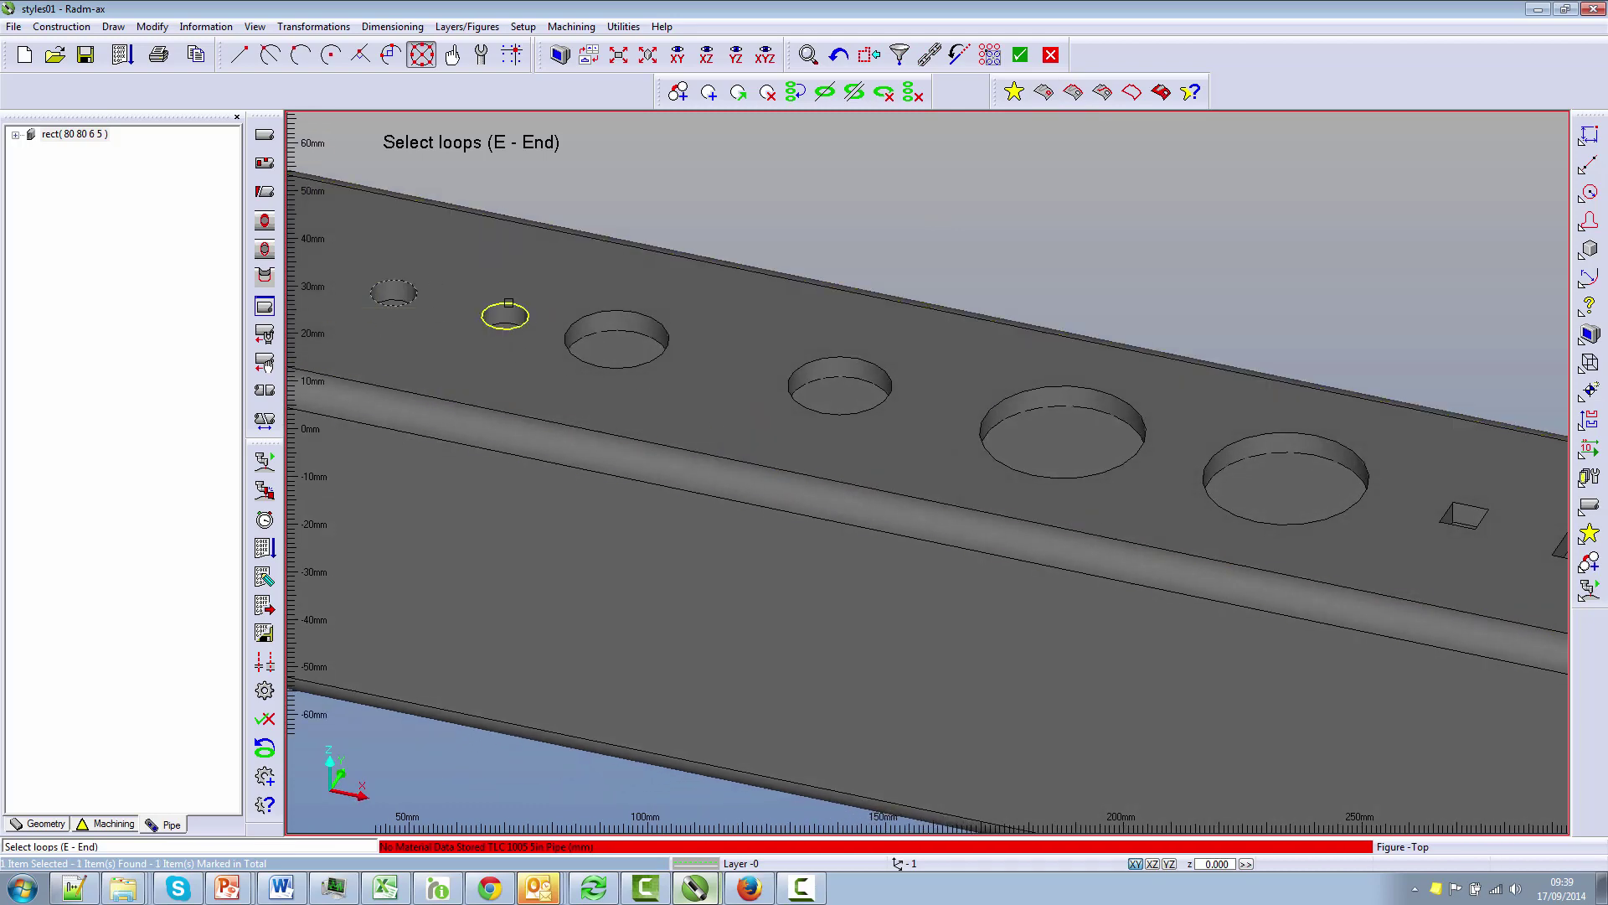
{"action": "left_click", "coordinate": [505, 307]}
{"action": "left_click", "coordinate": [633, 311]}
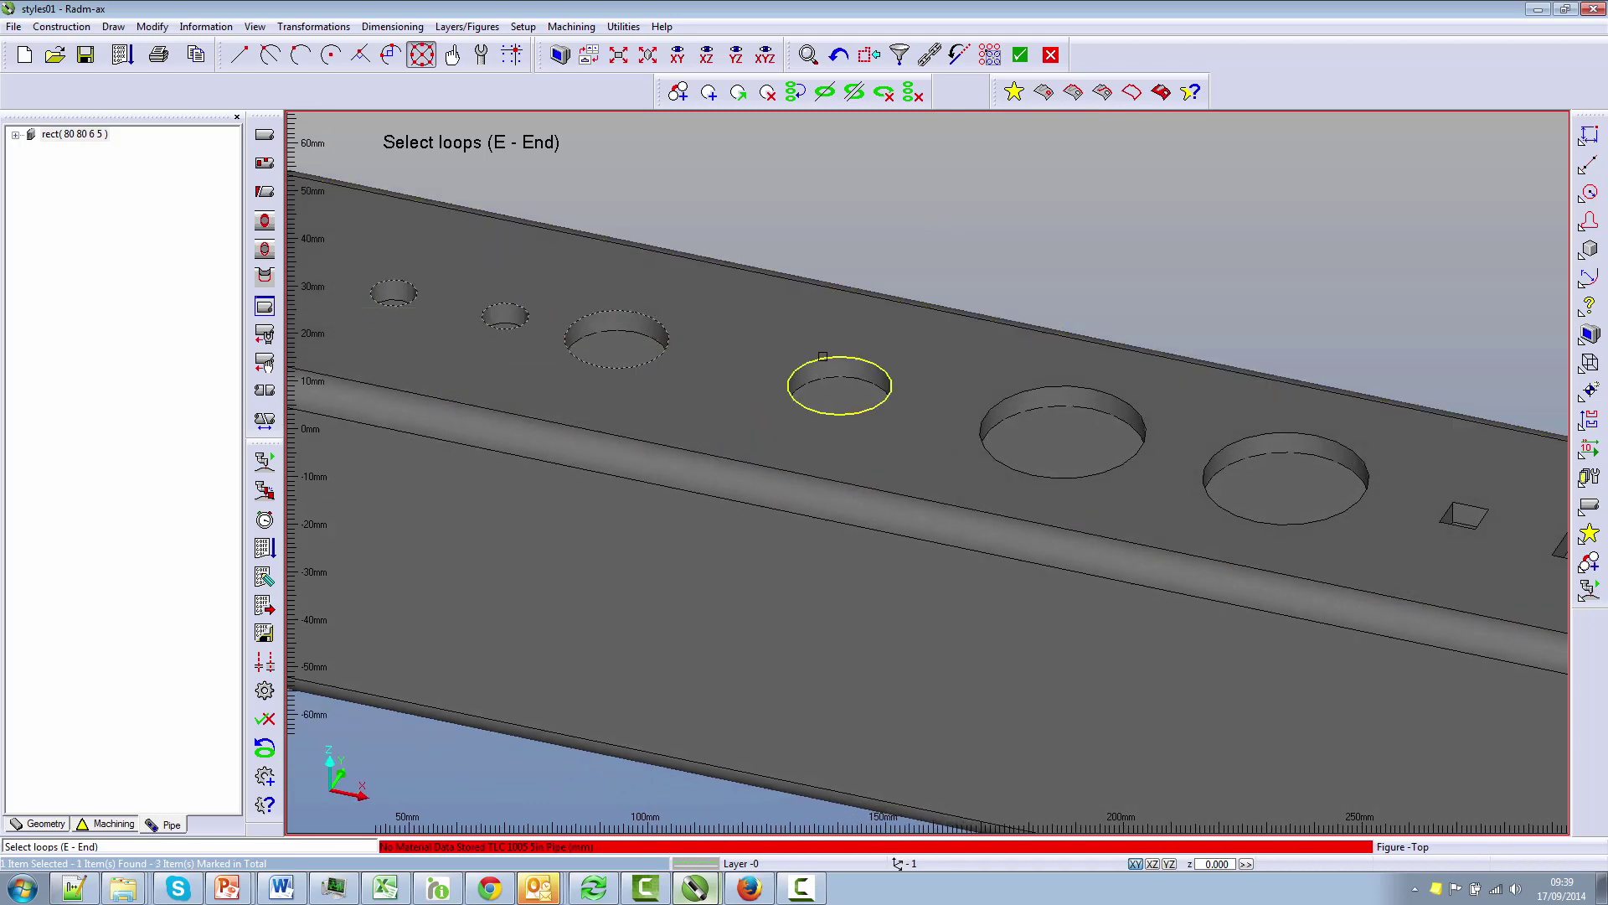
{"action": "left_click", "coordinate": [825, 359]}
{"action": "left_click", "coordinate": [1056, 386]}
{"action": "left_click", "coordinate": [1270, 432]}
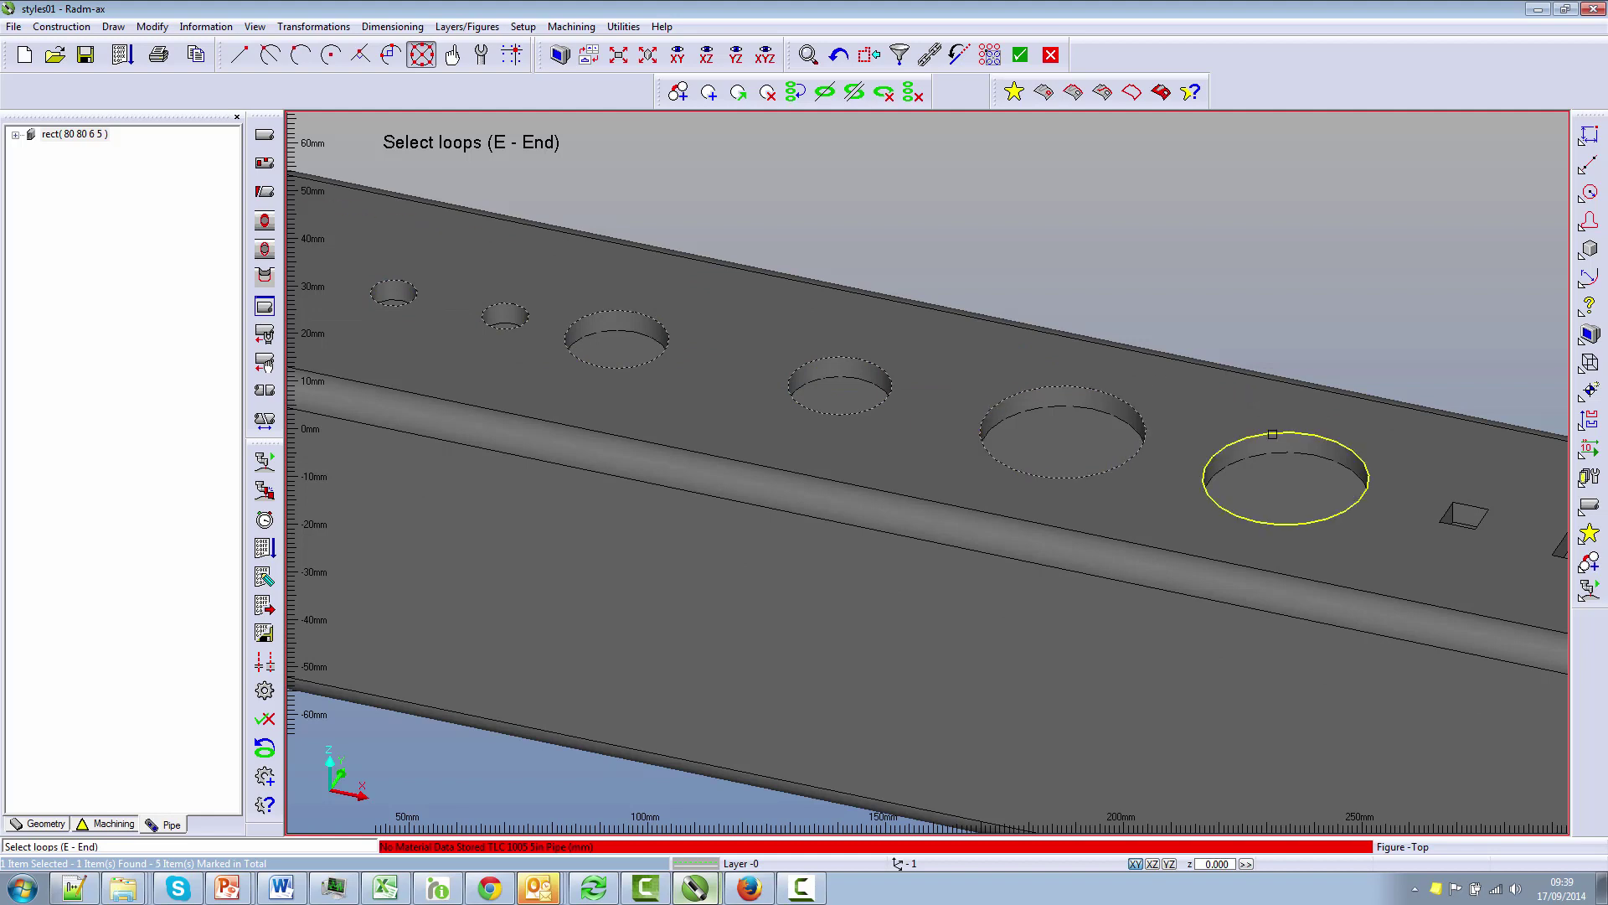
{"action": "left_click", "coordinate": [1019, 55]}
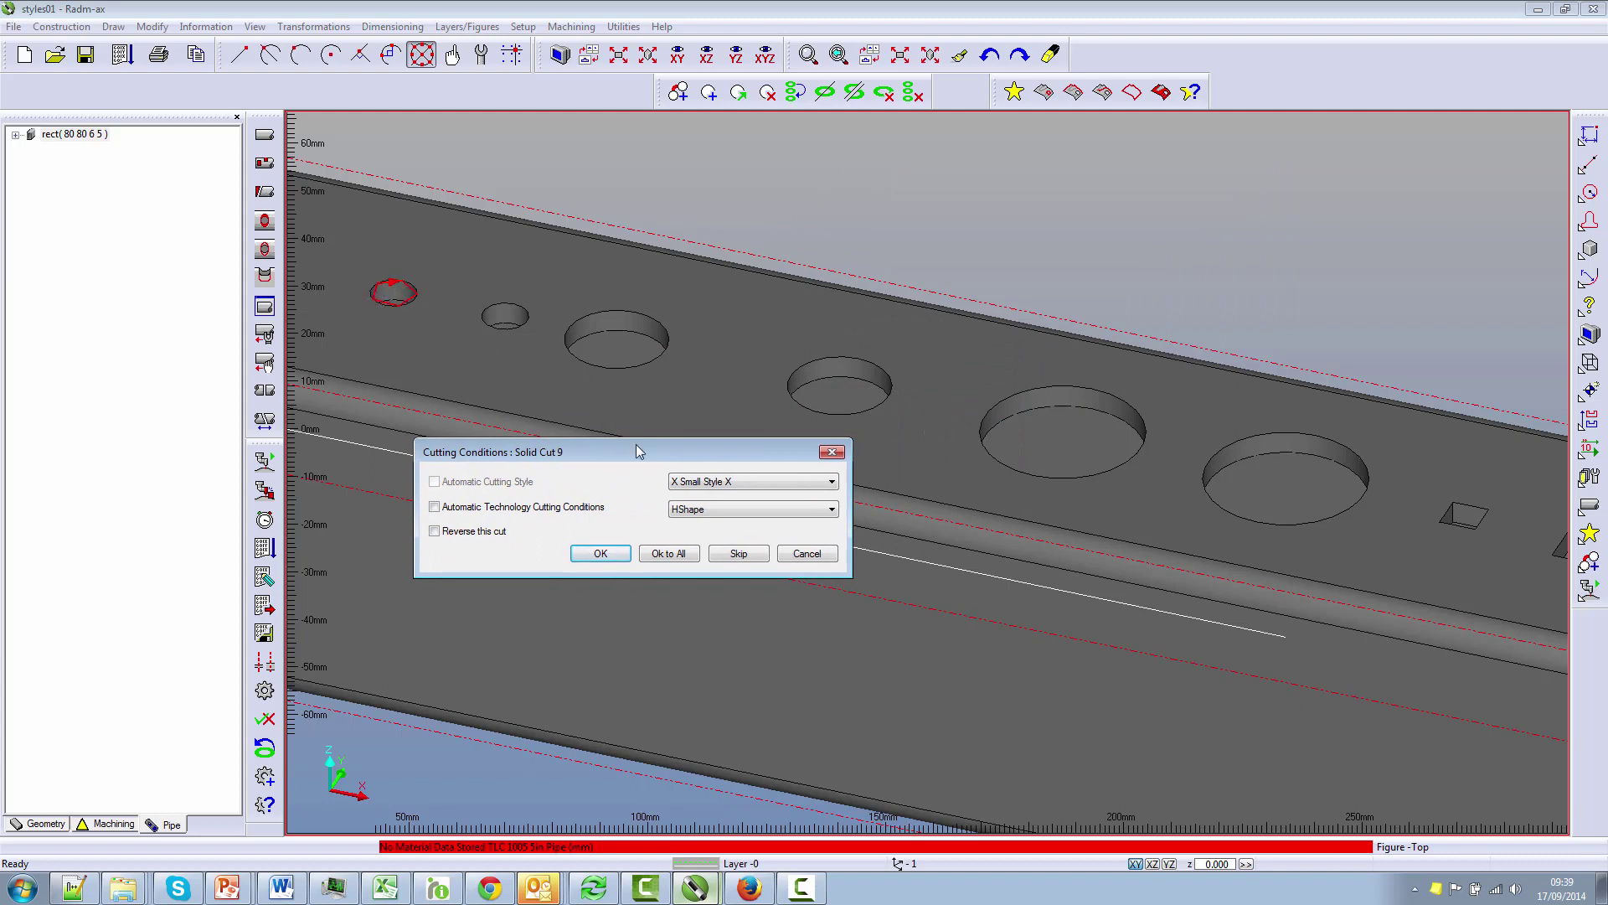
Cut the two smallest holes with X Small, the next two with X Medium, the largest two with X Large Style X
{"action": "left_click", "coordinate": [600, 552]}
{"action": "left_click", "coordinate": [597, 554]}
{"action": "left_click", "coordinate": [741, 482]}
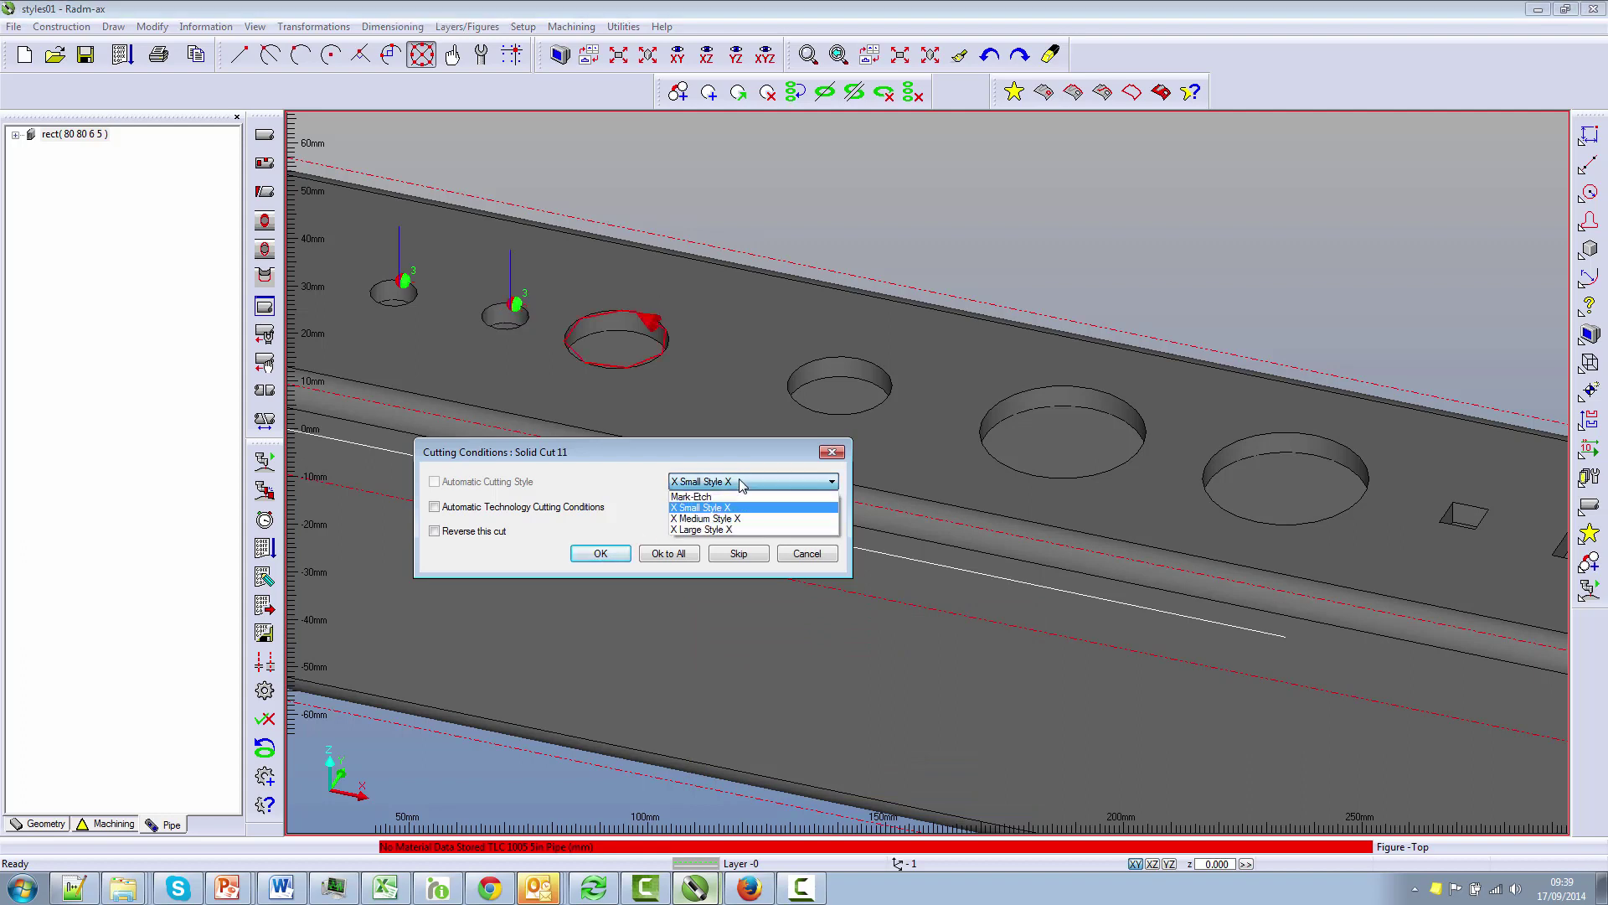
{"action": "left_click", "coordinate": [723, 518]}
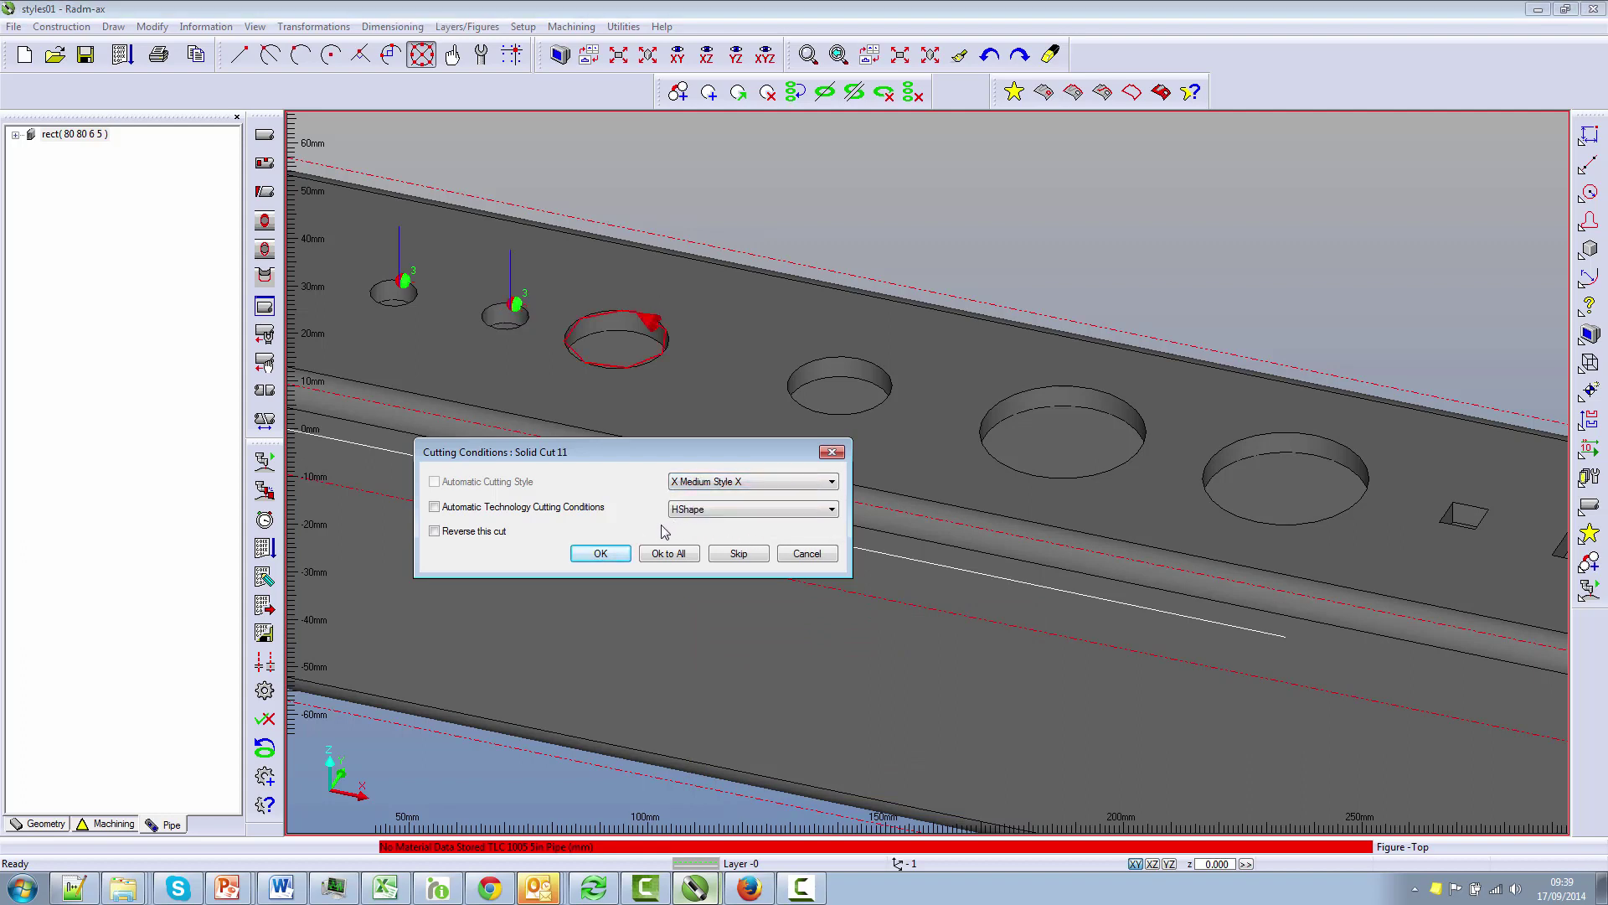
{"action": "left_click", "coordinate": [615, 553]}
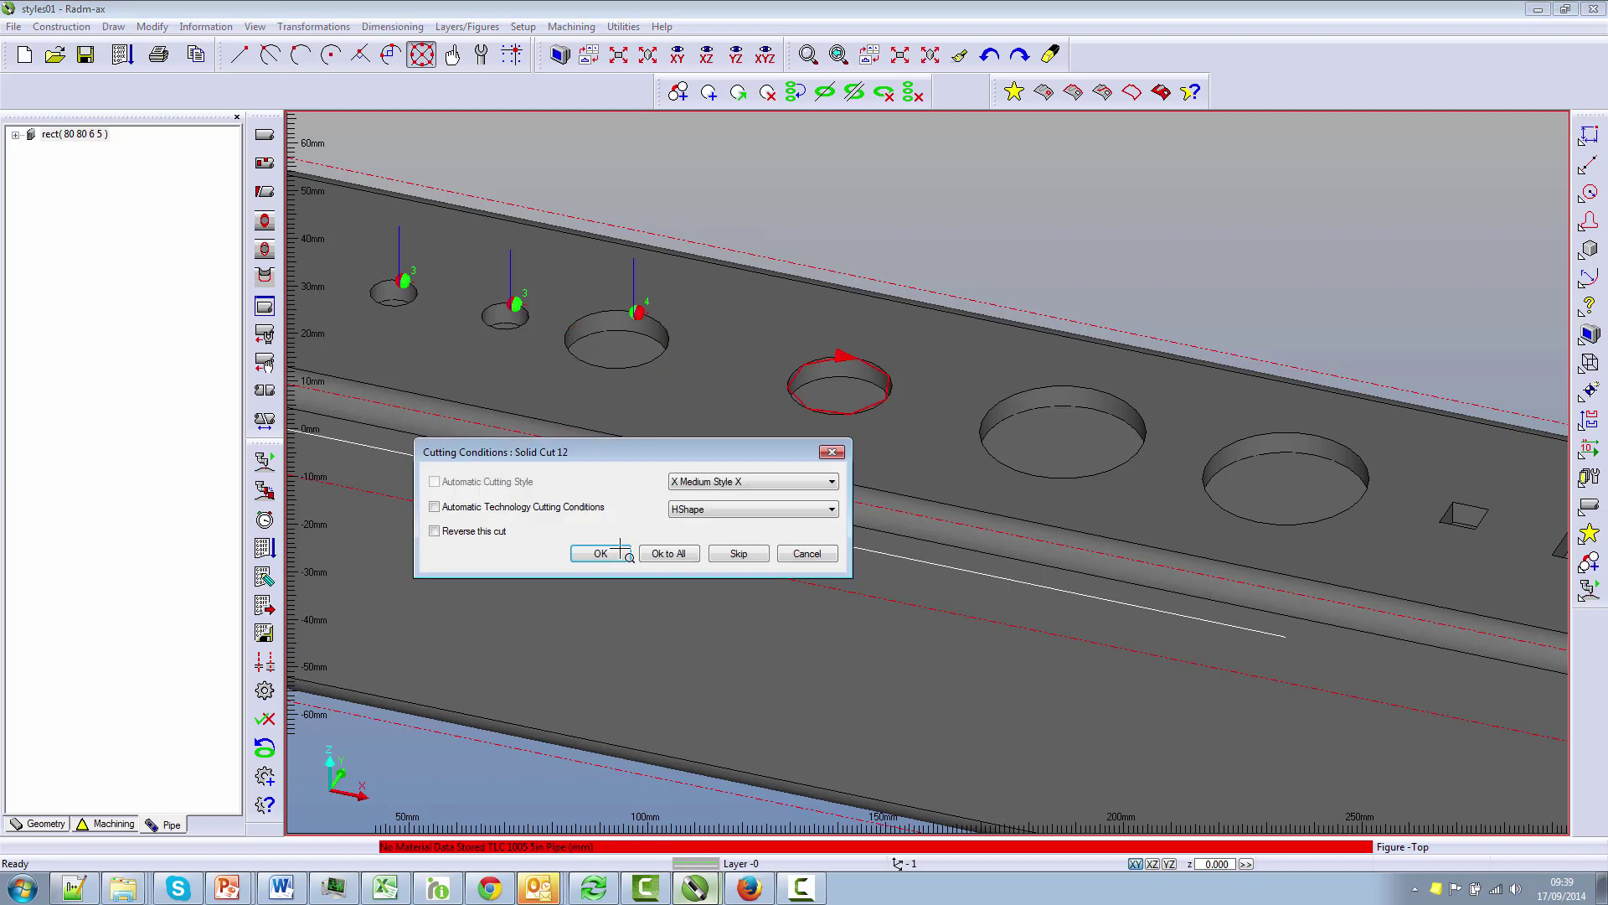
{"action": "left_click", "coordinate": [613, 554]}
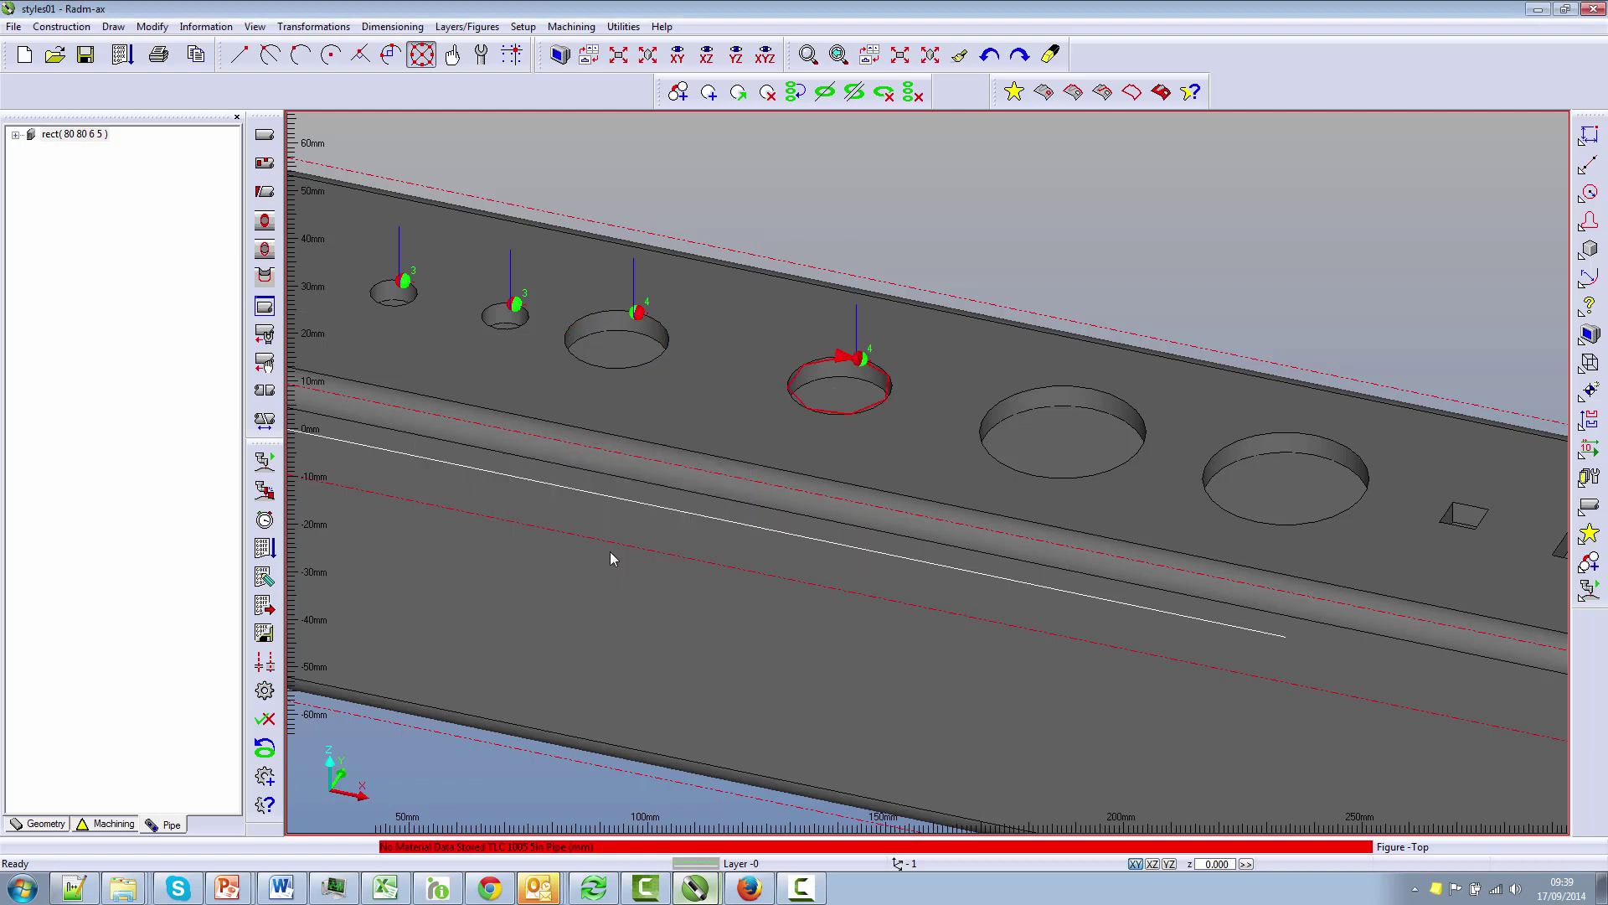
{"action": "left_click", "coordinate": [712, 482]}
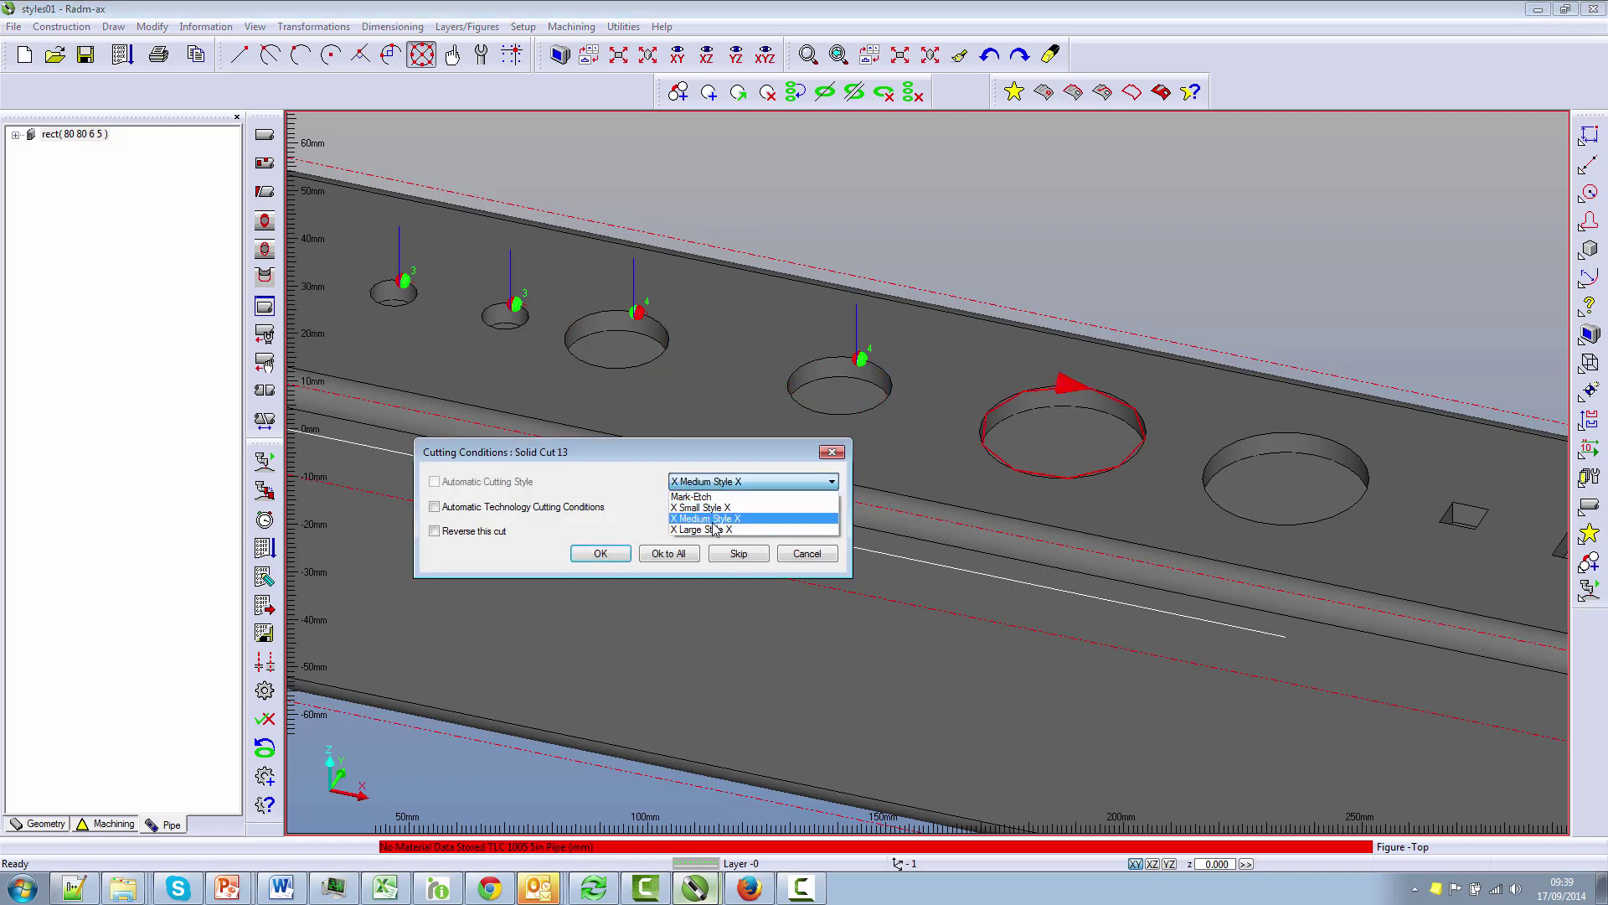
{"action": "left_click", "coordinate": [715, 528]}
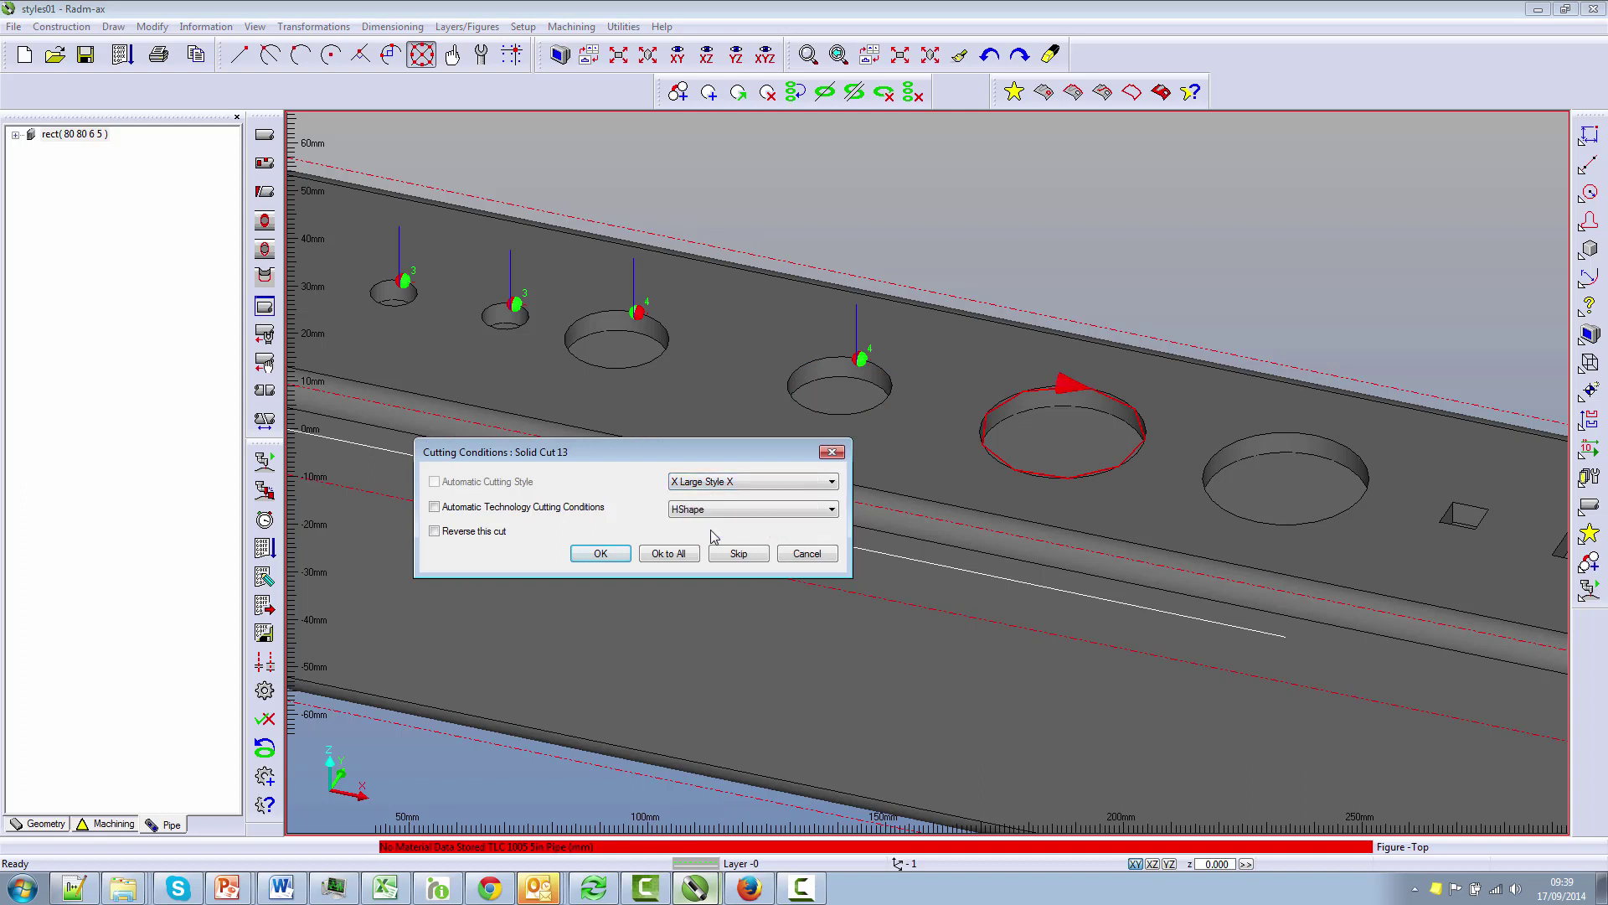
{"action": "left_click", "coordinate": [600, 554]}
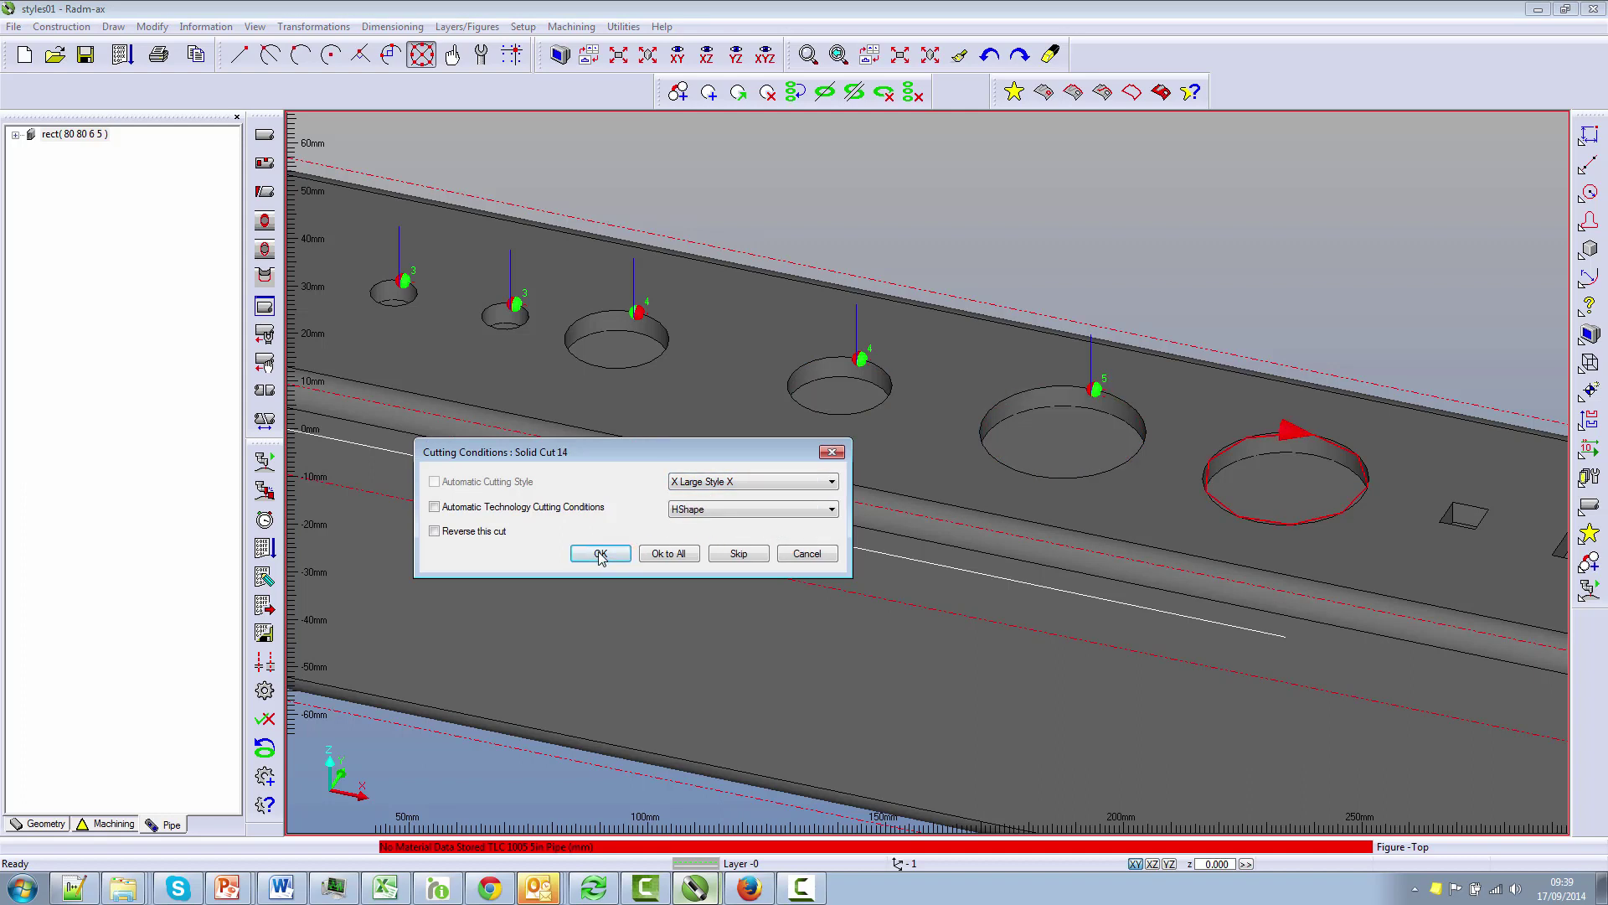
{"action": "left_click", "coordinate": [601, 556]}
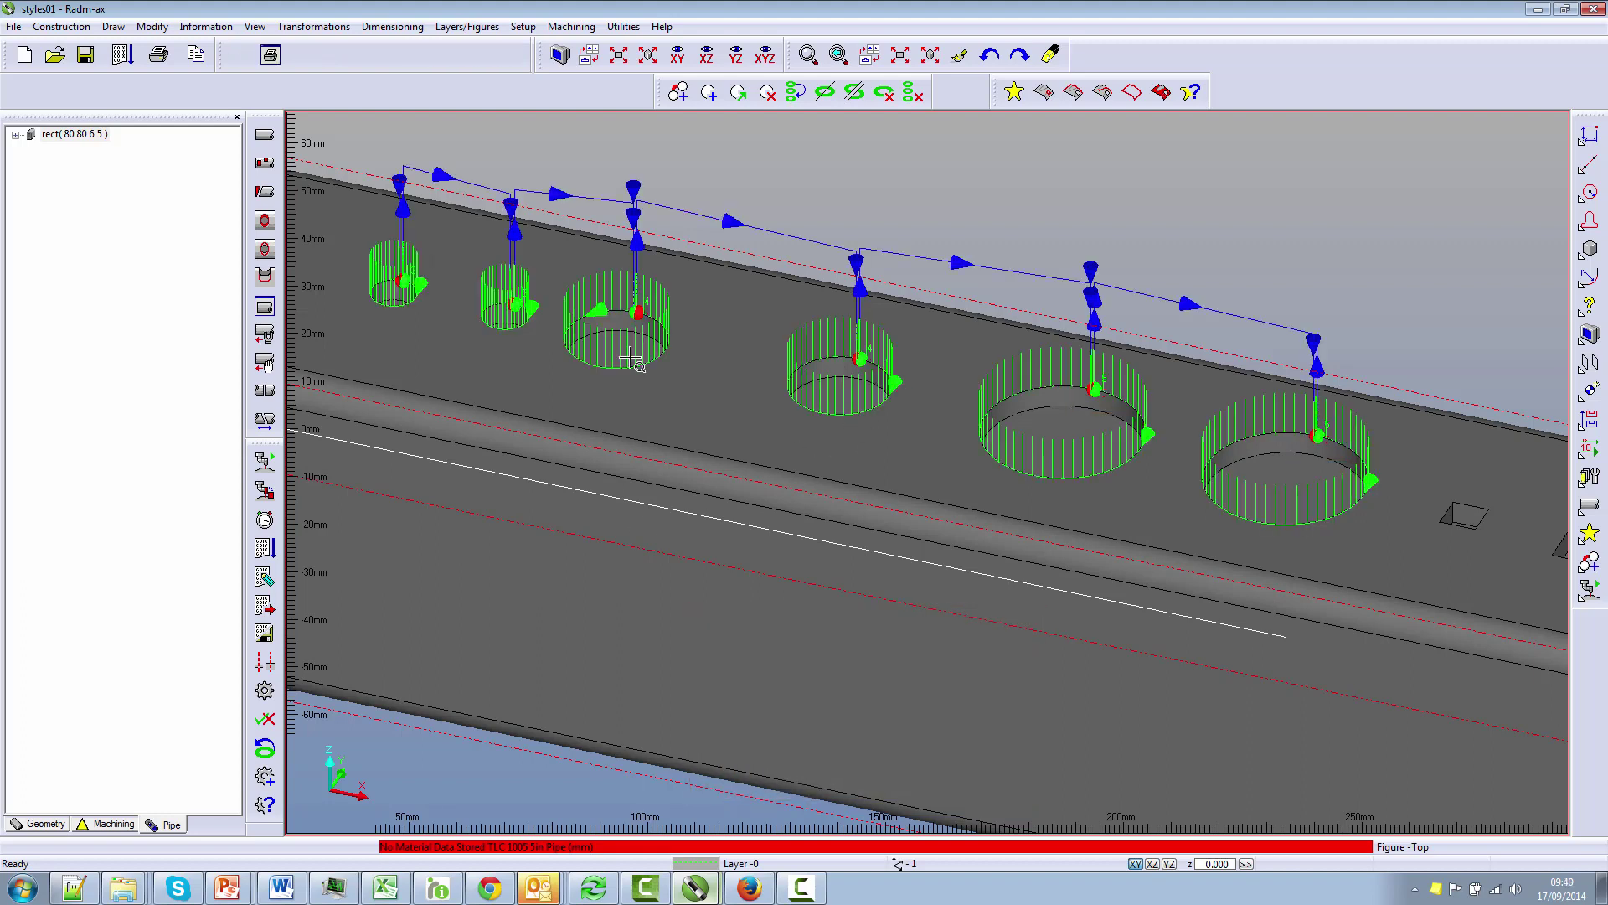
Zoom in and pan along the hole toolpaths, then zoom out and orbit to a flatter view
{"action": "scroll", "coordinate": [516, 307], "scroll_direction": "up", "scroll_amount": 5}
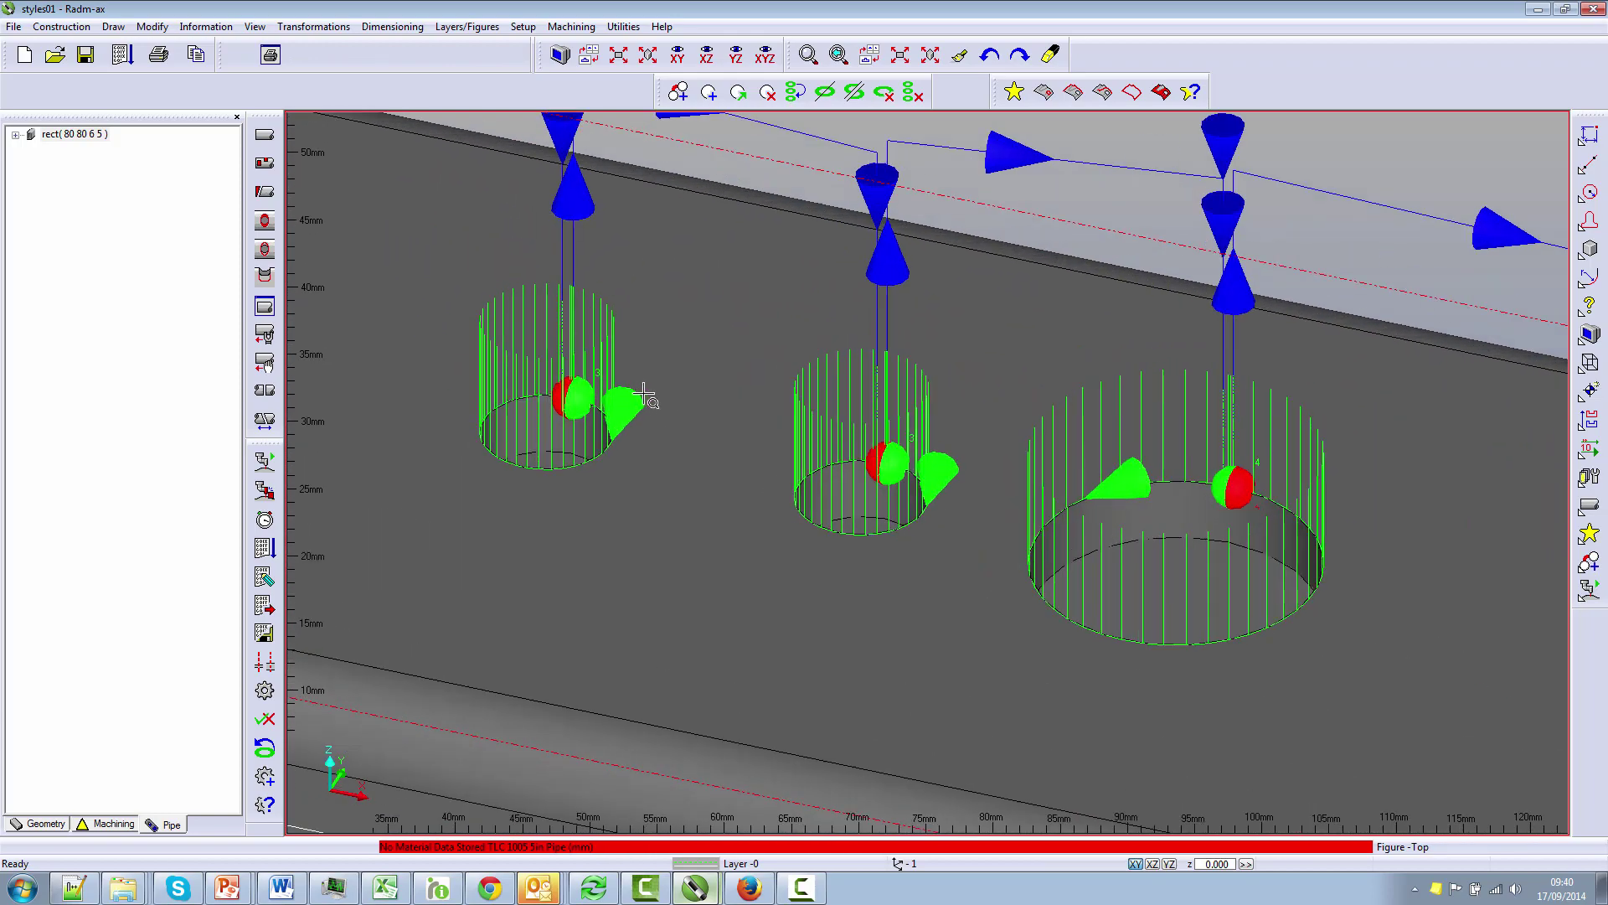
{"action": "mouse_move", "coordinate": [1332, 657]}
{"action": "middle_mouse_down"}
{"action": "mouse_move", "coordinate": [736, 529]}
{"action": "mouse_move", "coordinate": [951, 567]}
{"action": "middle_mouse_up"}
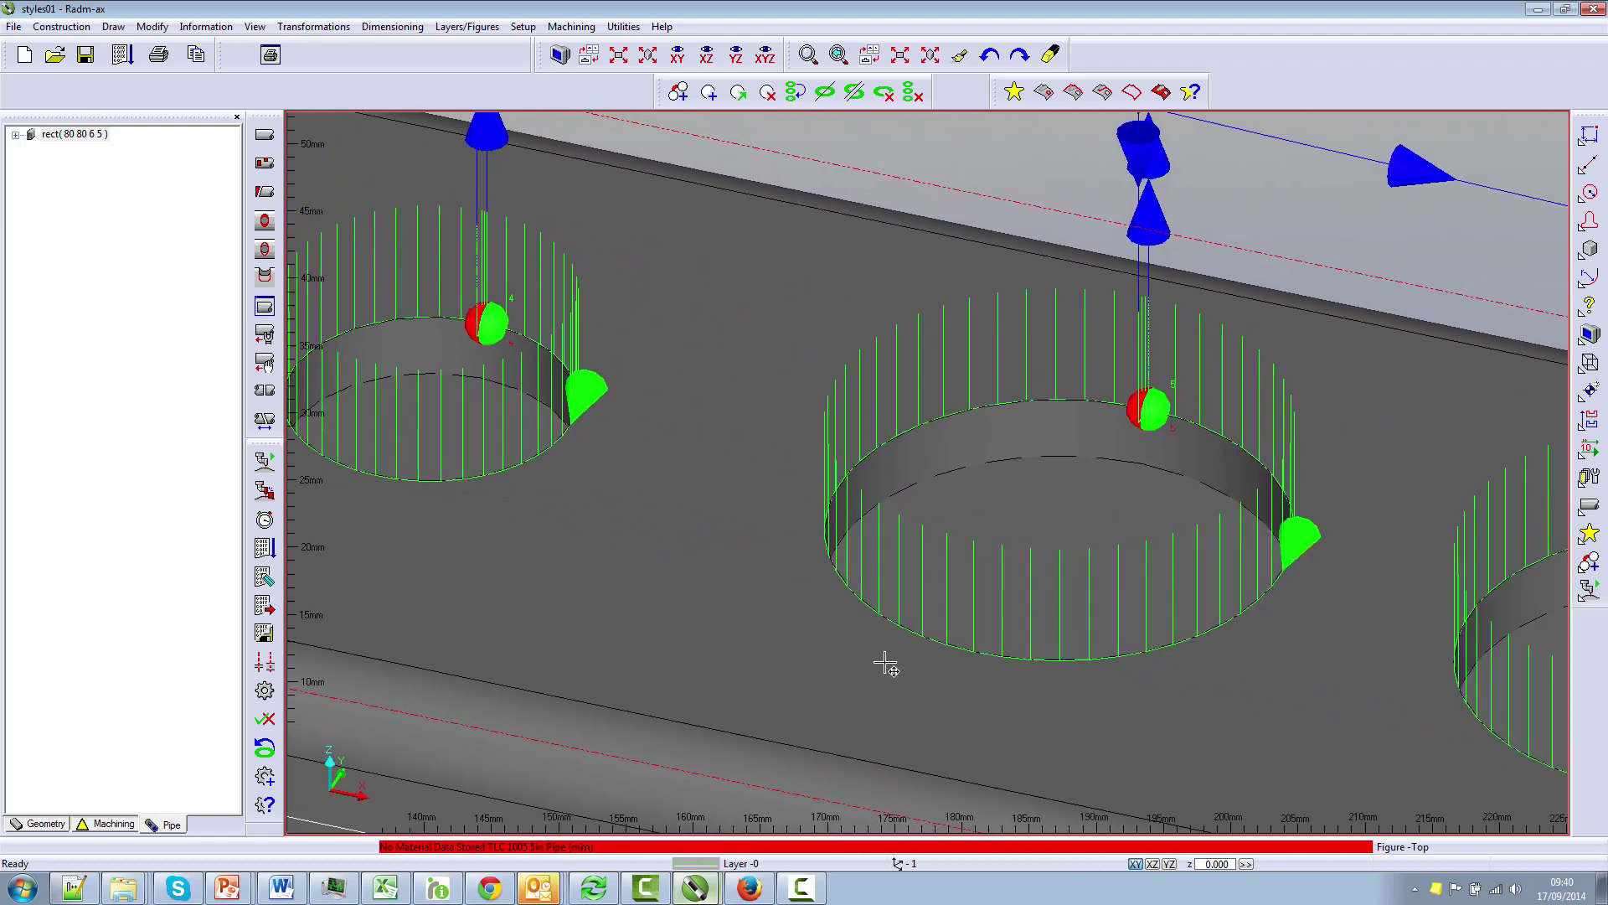
{"action": "middle_click_drag", "start_coordinate": [1455, 744], "coordinate": [865, 605]}
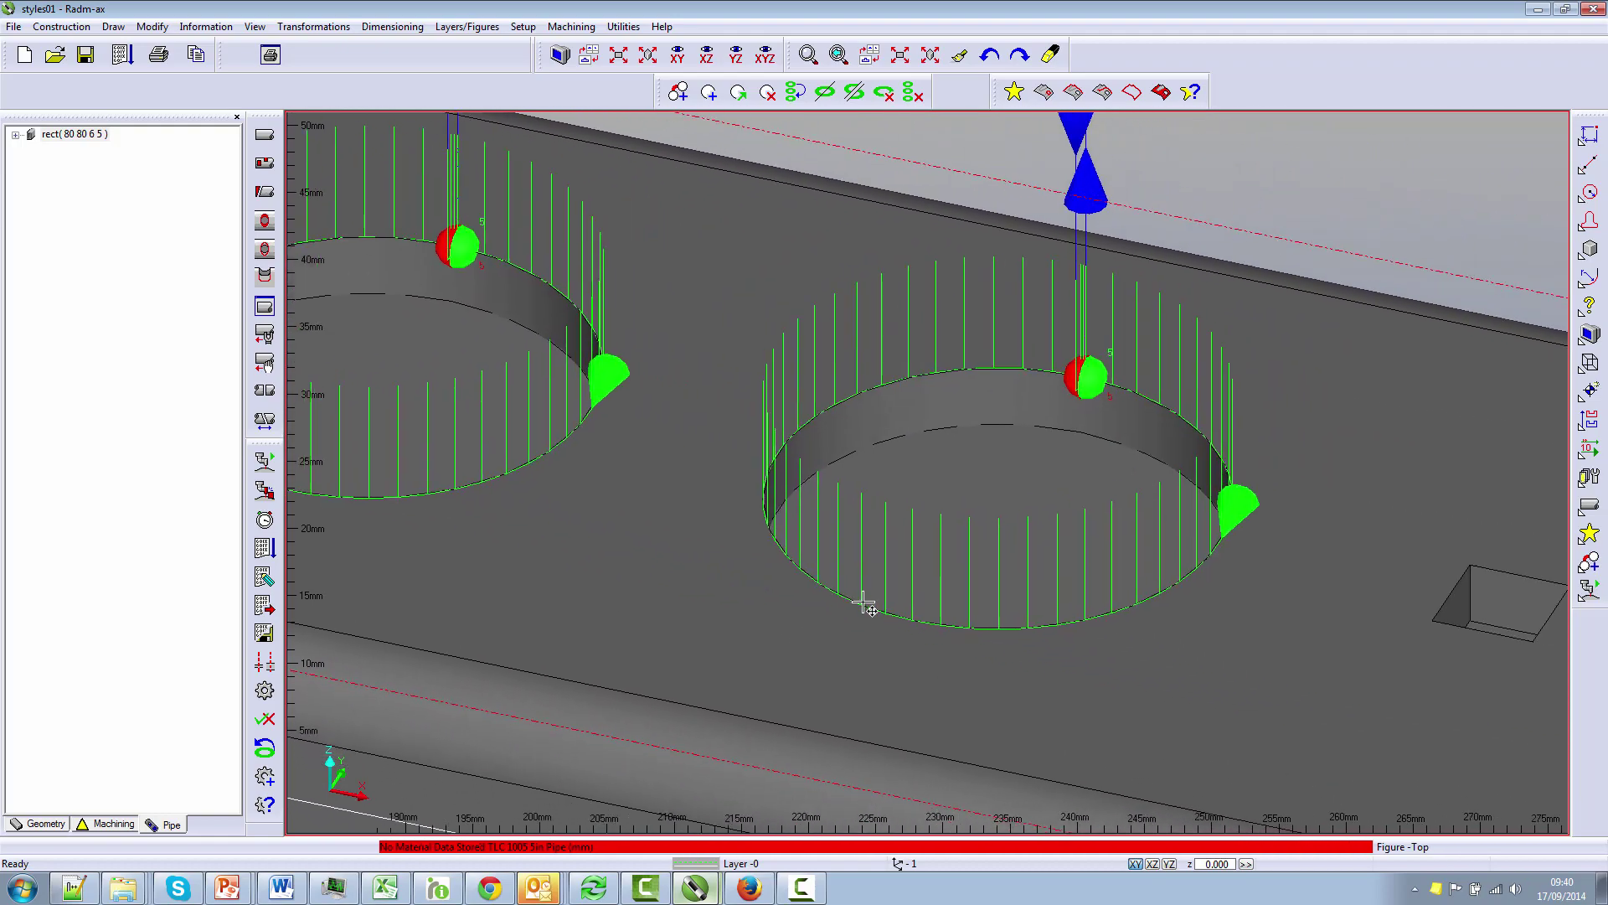
{"action": "scroll", "coordinate": [715, 416], "scroll_direction": "down", "scroll_amount": 5}
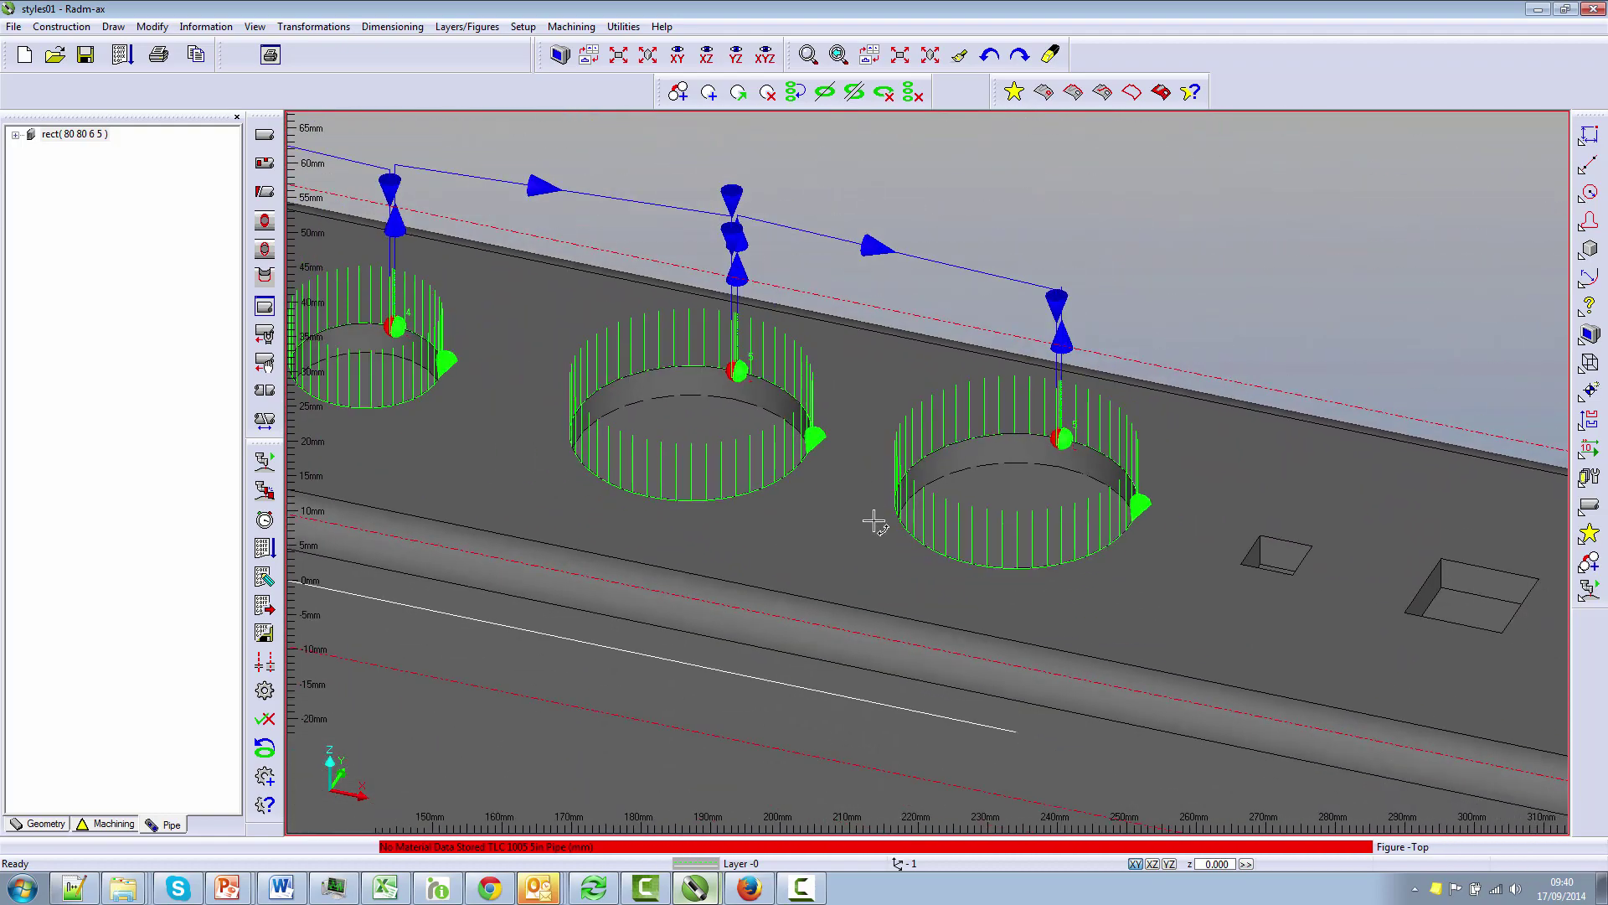
{"action": "scroll", "coordinate": [874, 522], "scroll_direction": "down", "scroll_amount": 2}
{"action": "scroll", "coordinate": [865, 528], "scroll_direction": "down", "scroll_amount": 2}
{"action": "scroll", "coordinate": [840, 545], "scroll_direction": "down", "scroll_amount": 1}
{"action": "scroll", "coordinate": [883, 538], "scroll_direction": "down", "scroll_amount": 1}
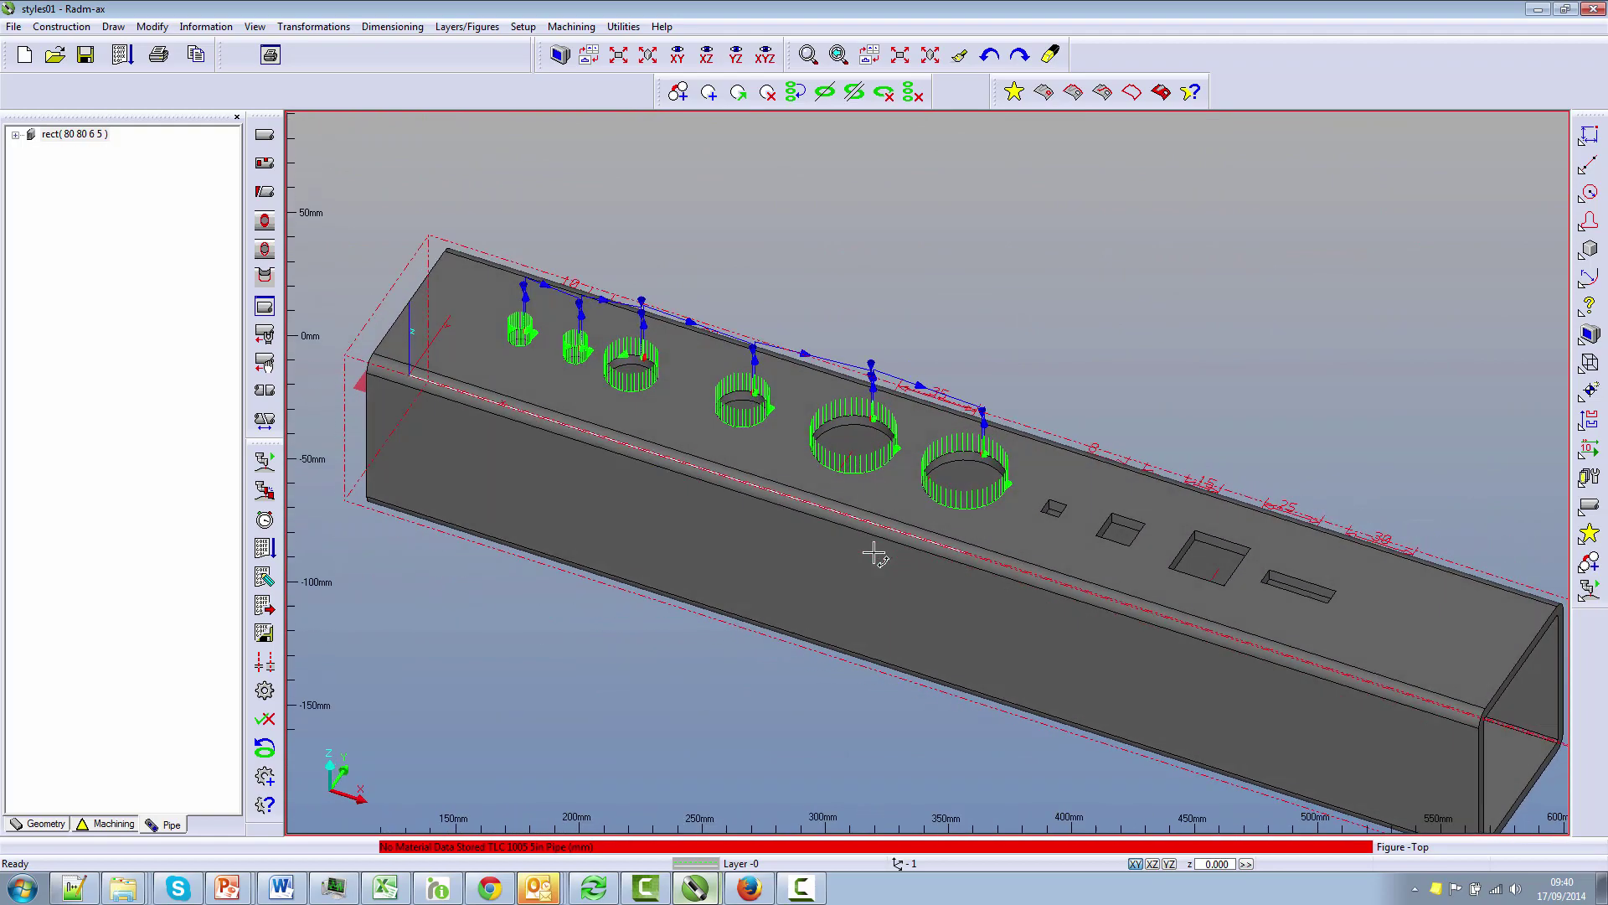
{"action": "middle_click_drag", "start_coordinate": [873, 552], "coordinate": [890, 531]}
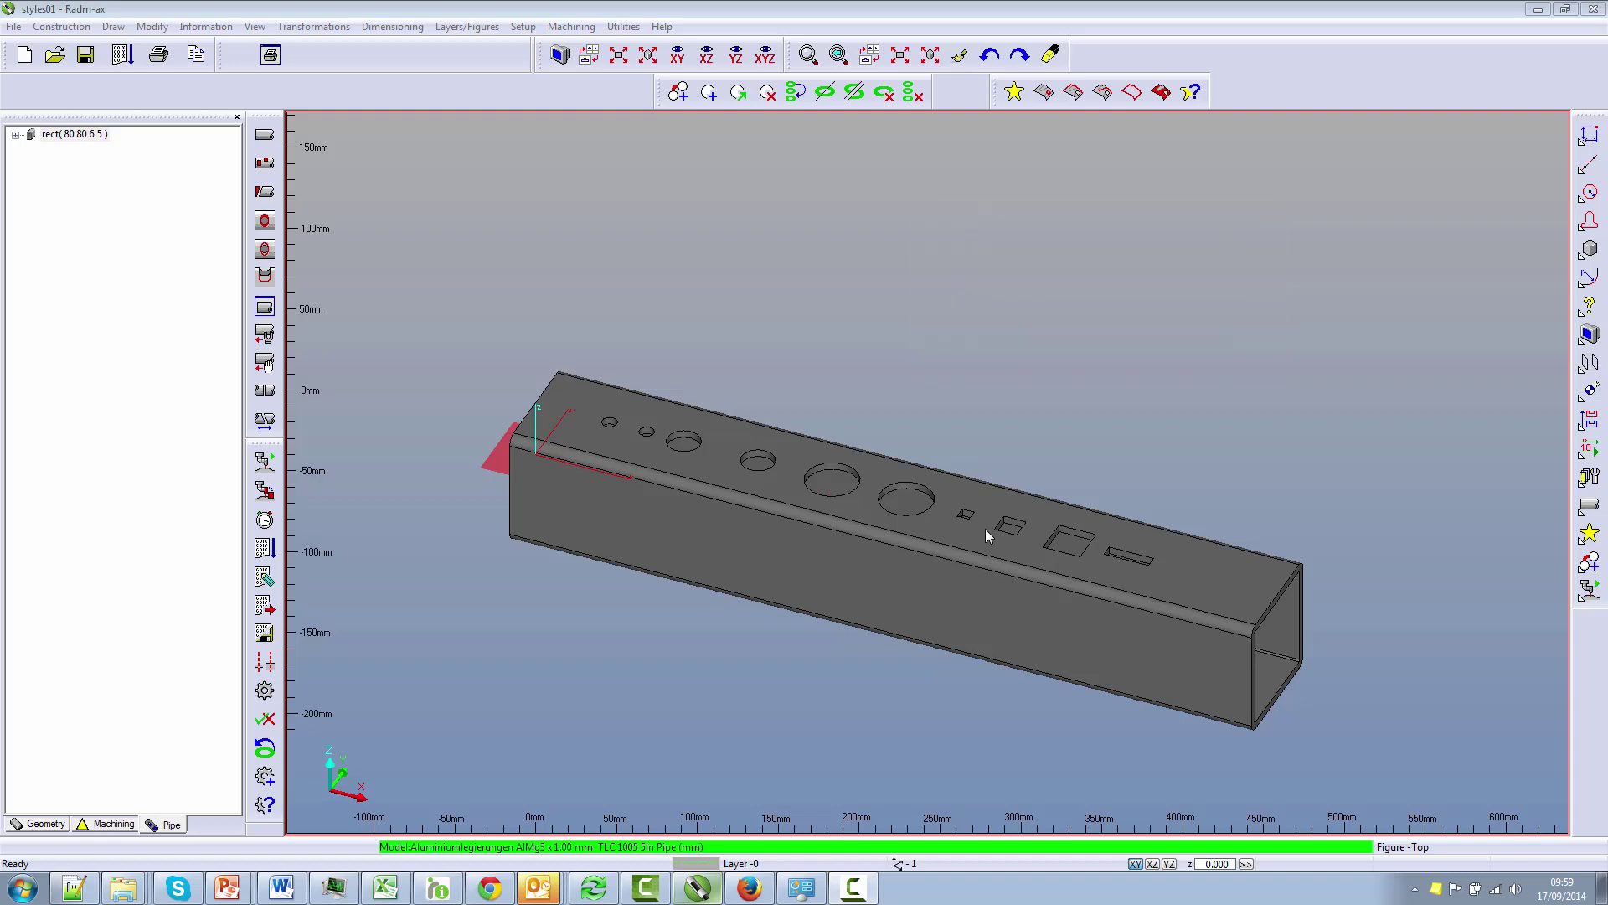
Create cut style 'XX DEFAULT XX' with start cutting condition 9 and apply the options
{"action": "left_click", "coordinate": [624, 27]}
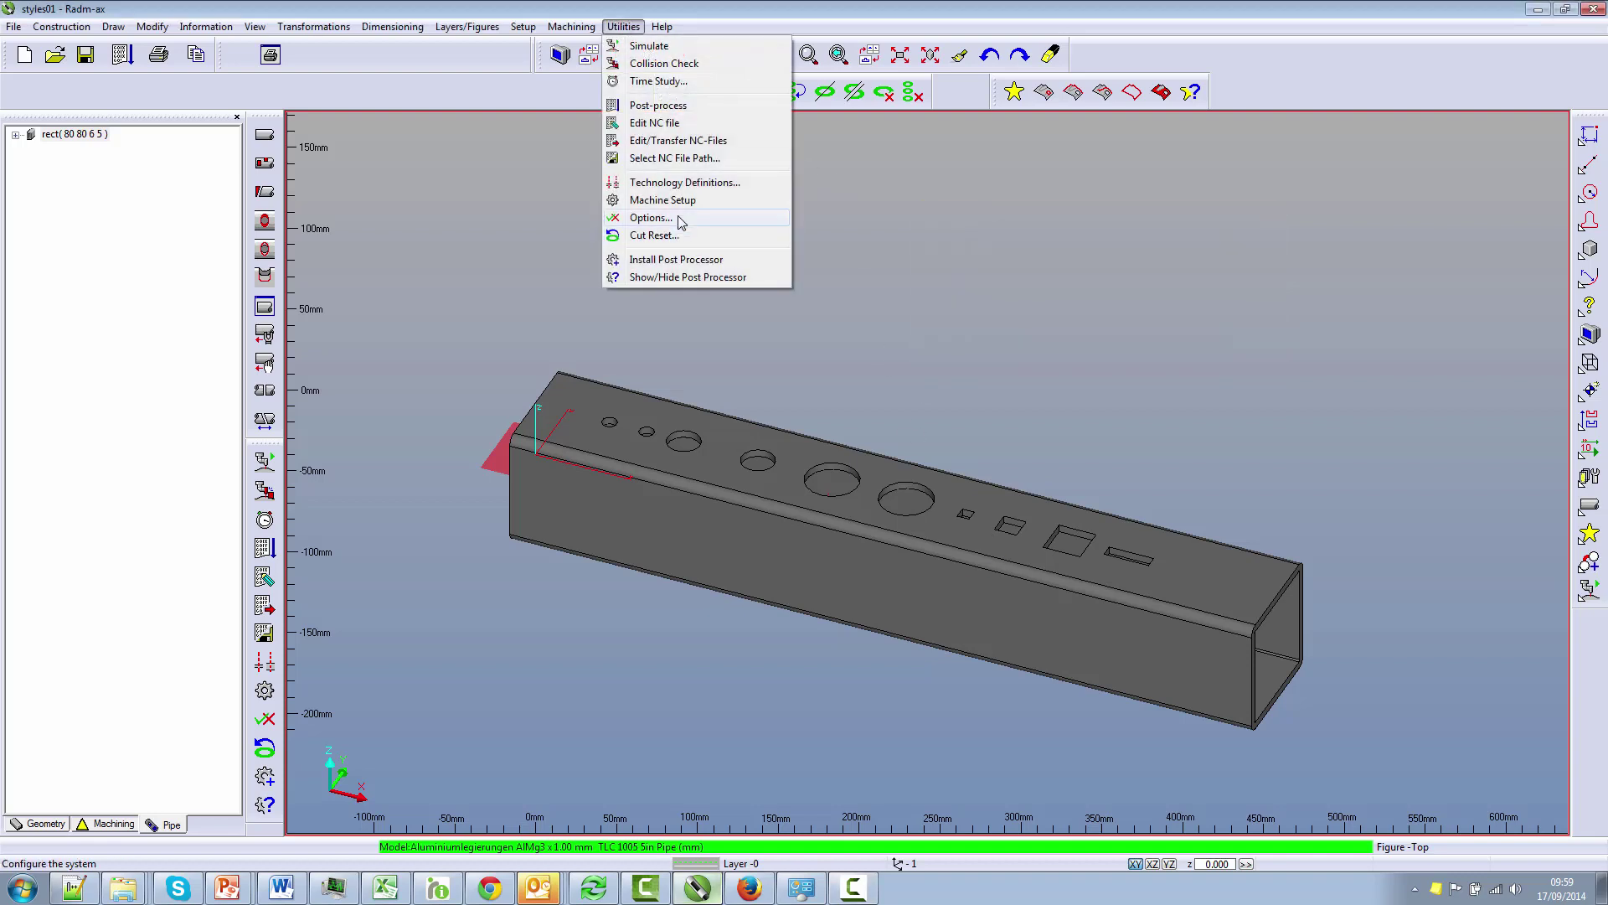
{"action": "left_click", "coordinate": [633, 218]}
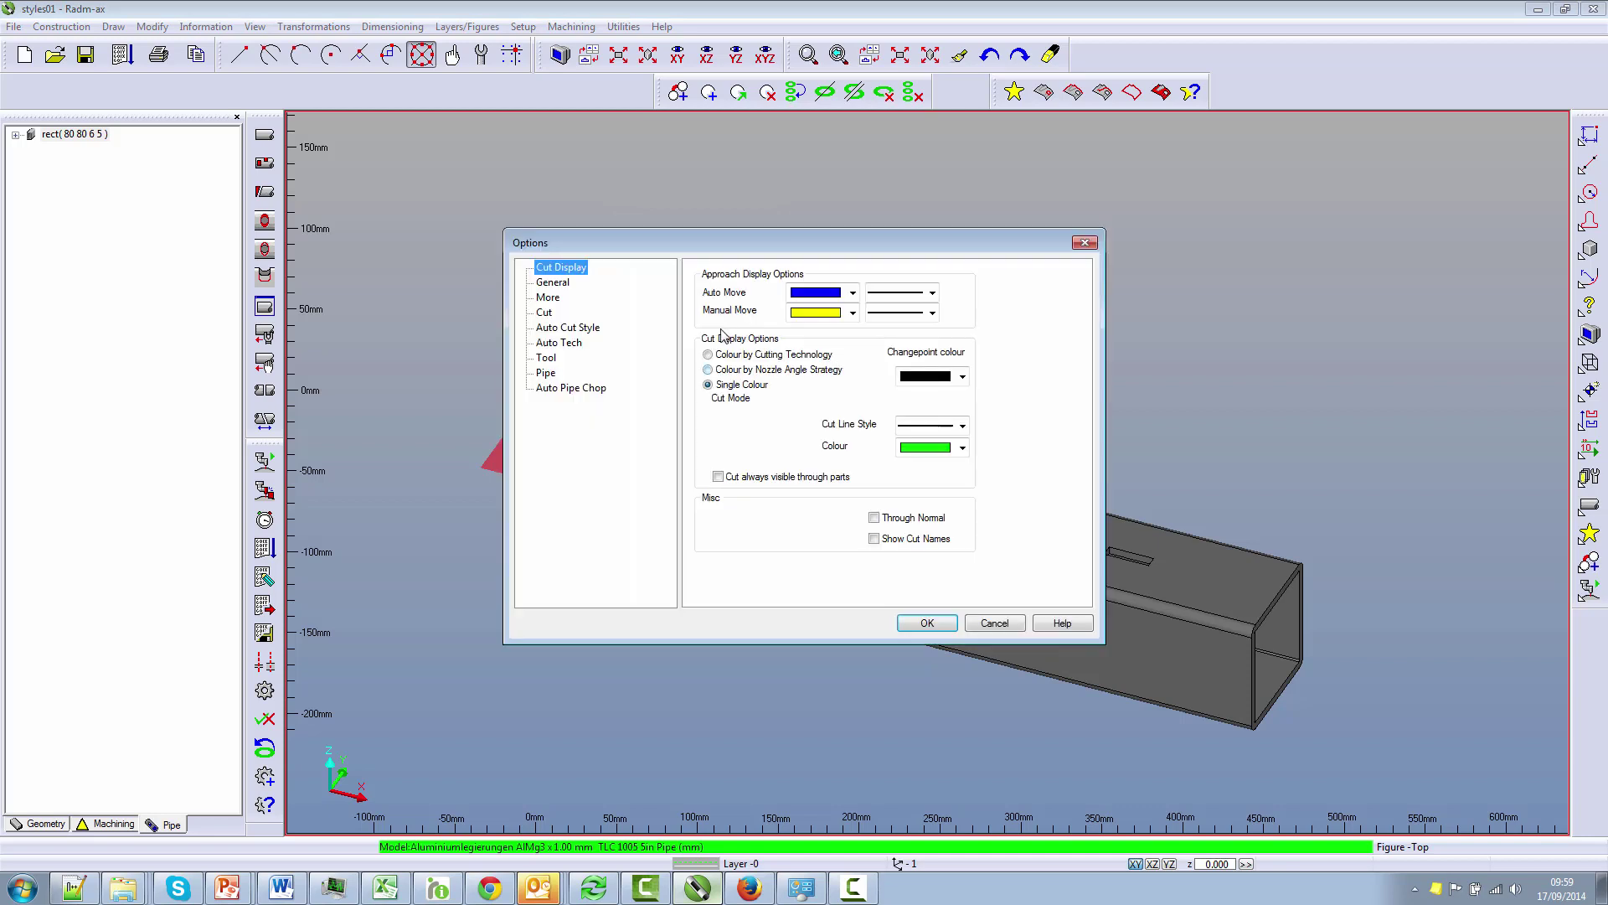
{"action": "left_click", "coordinate": [553, 316]}
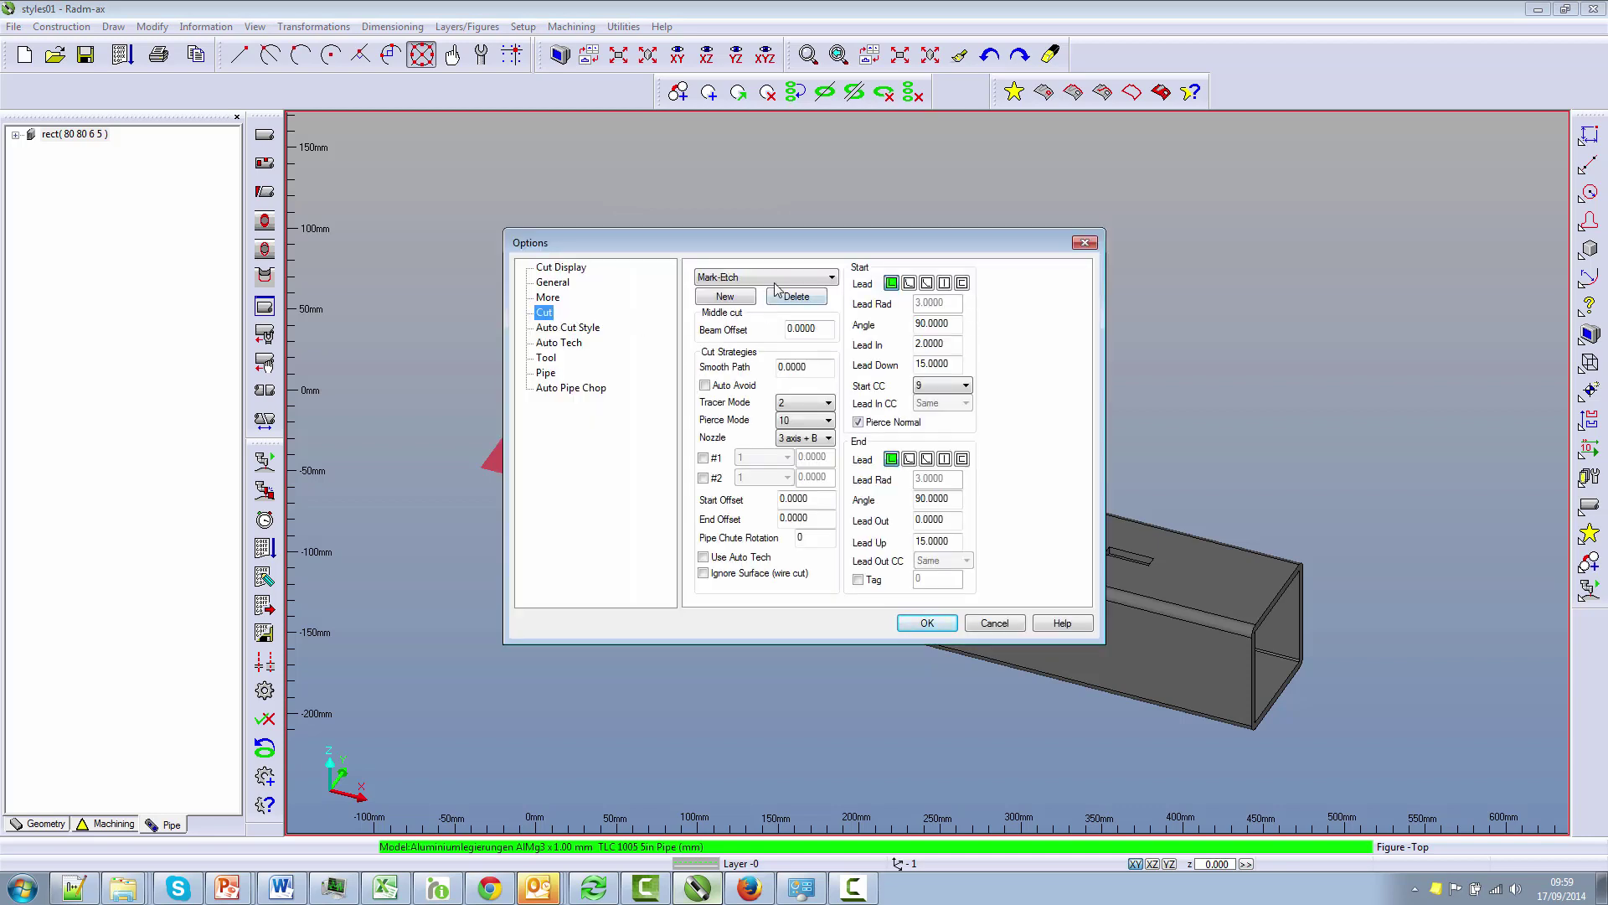
{"action": "left_click", "coordinate": [734, 302]}
{"action": "type", "text": "XX DE"}
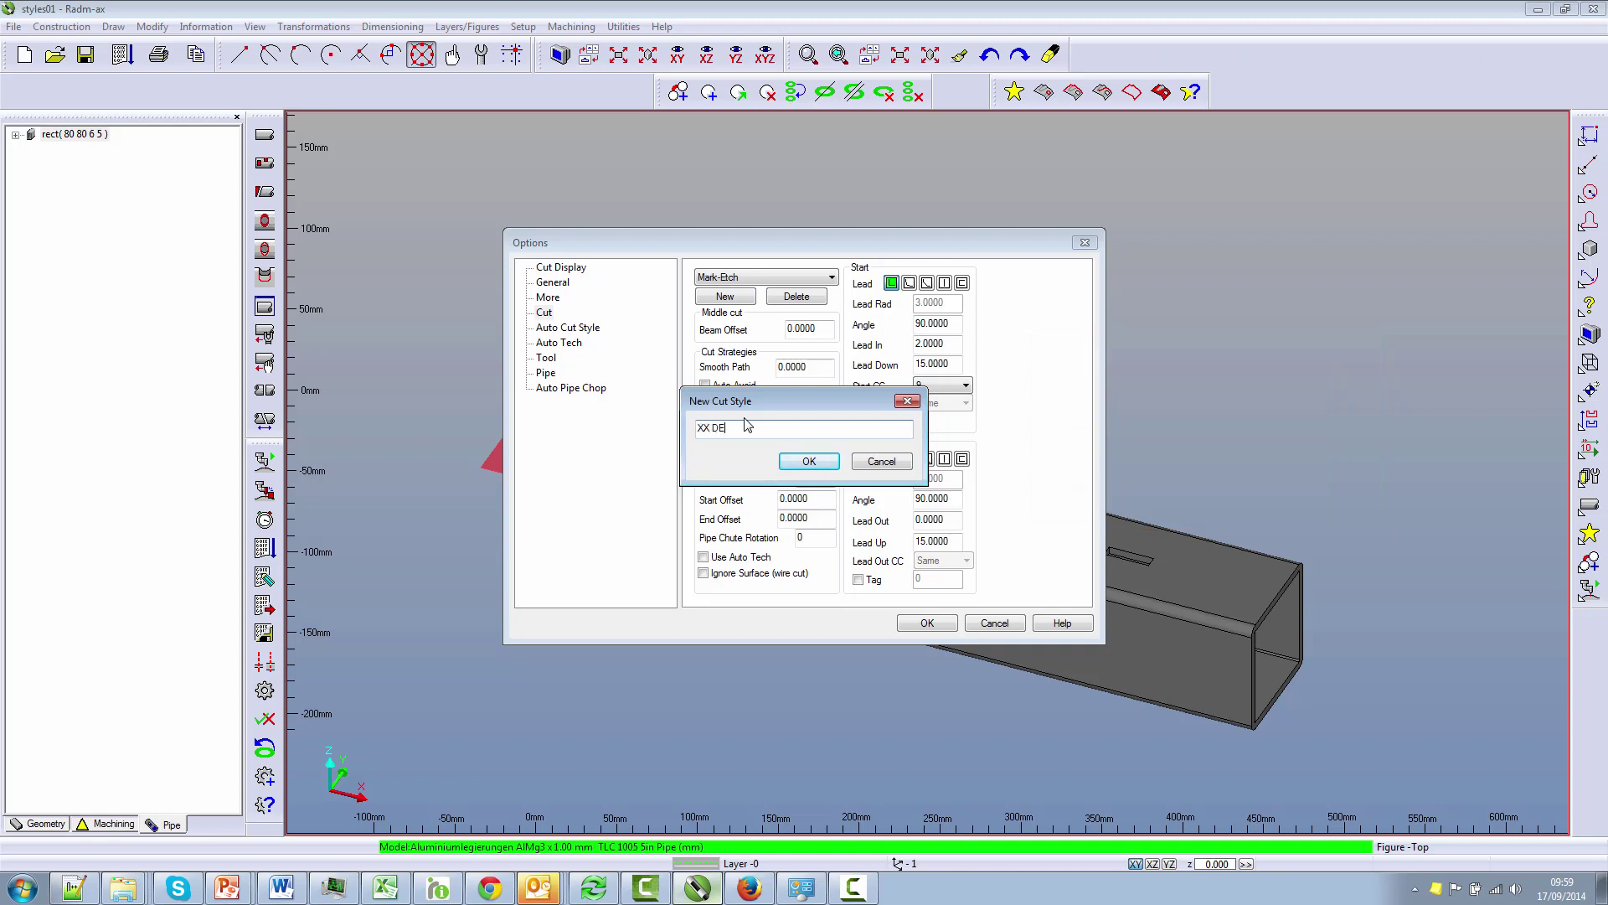
{"action": "type", "text": "FG"}
{"action": "left_click", "coordinate": [809, 461]}
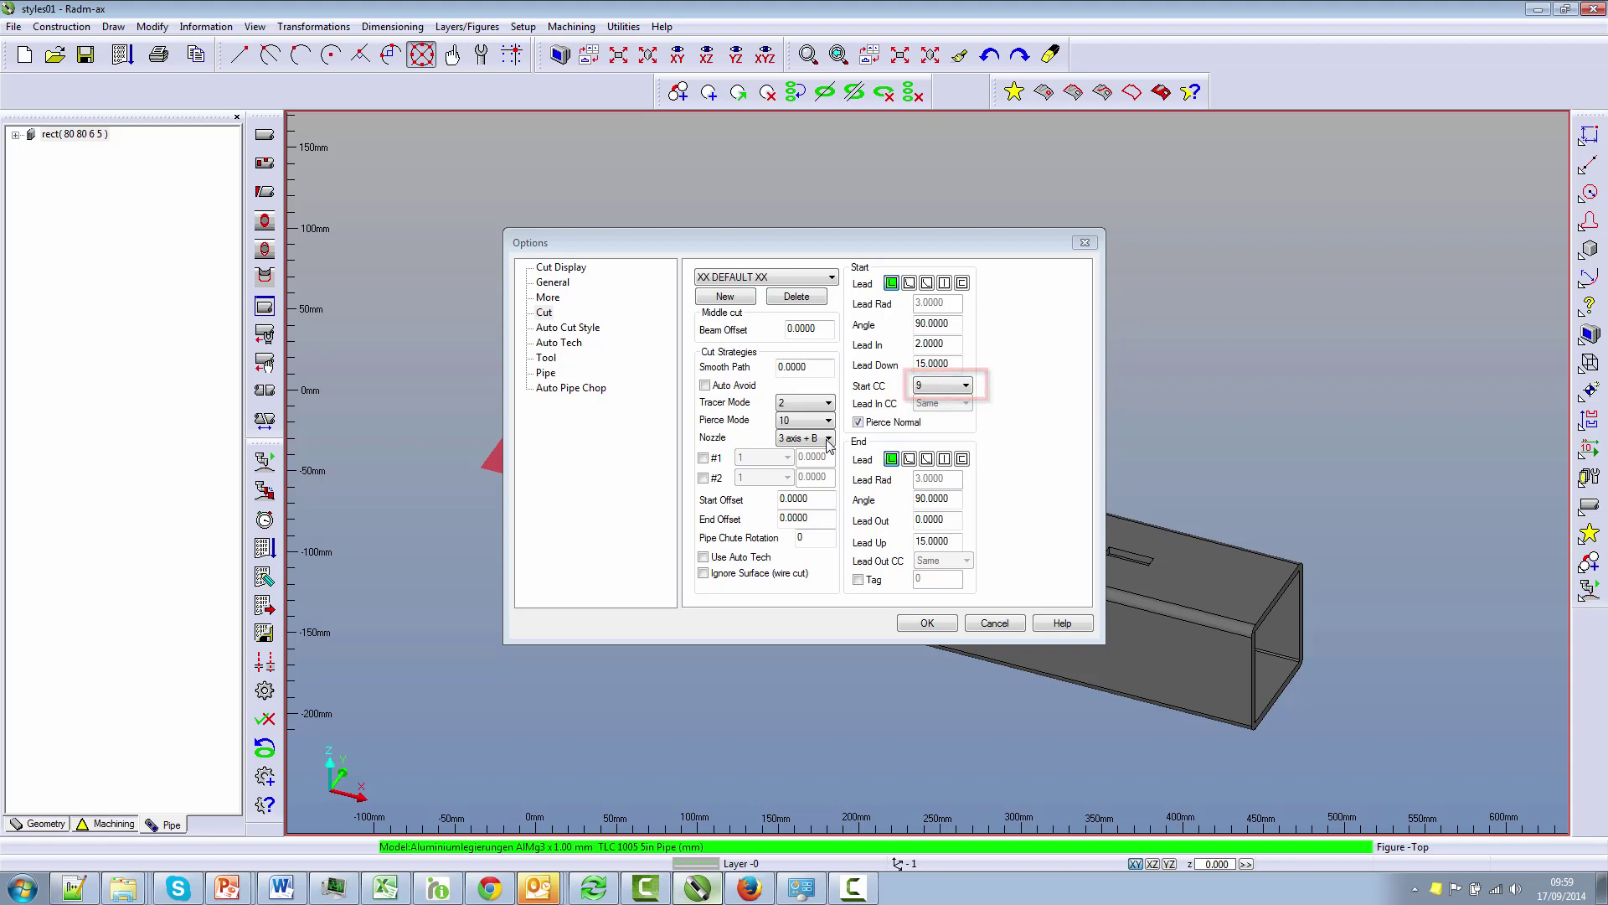
{"action": "left_click", "coordinate": [930, 387]}
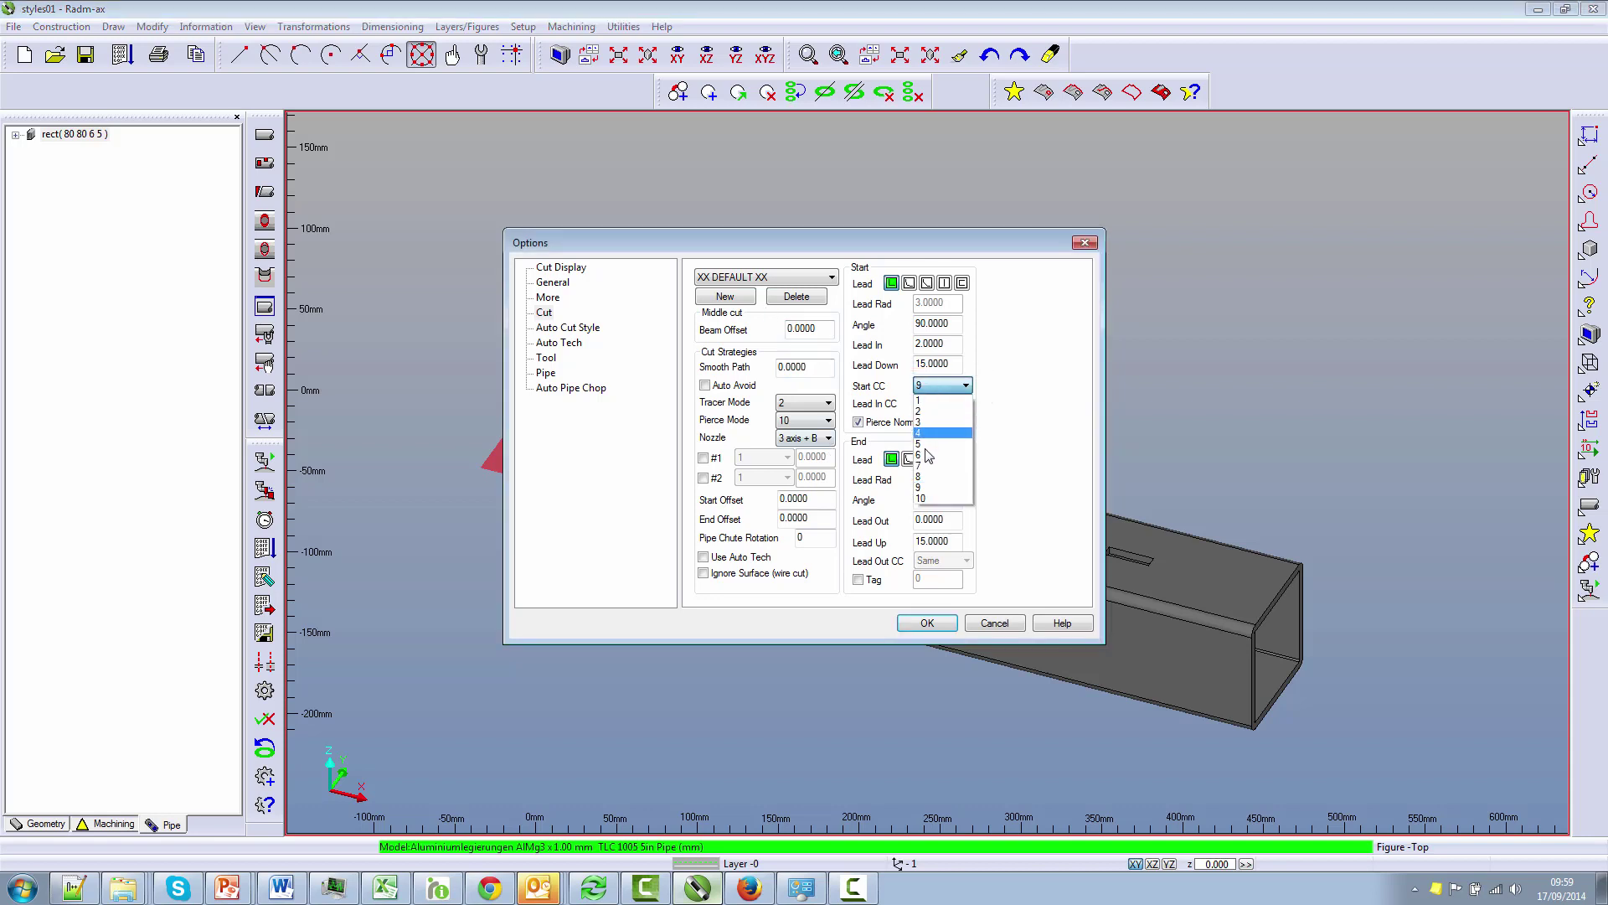
{"action": "left_click", "coordinate": [938, 486]}
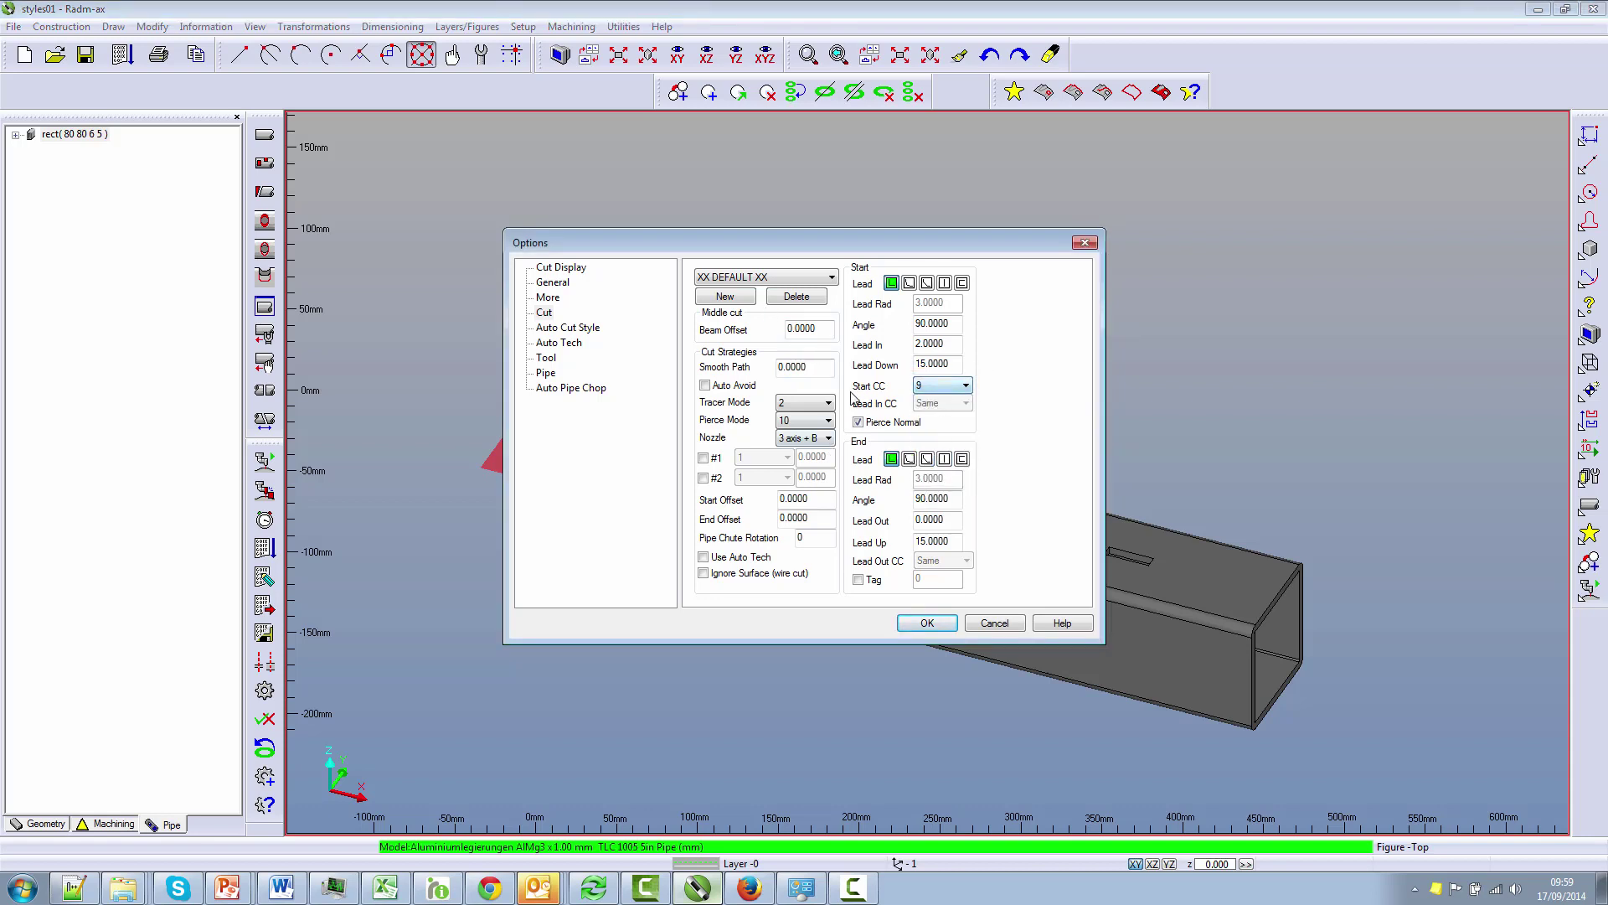
{"action": "left_click", "coordinate": [935, 621]}
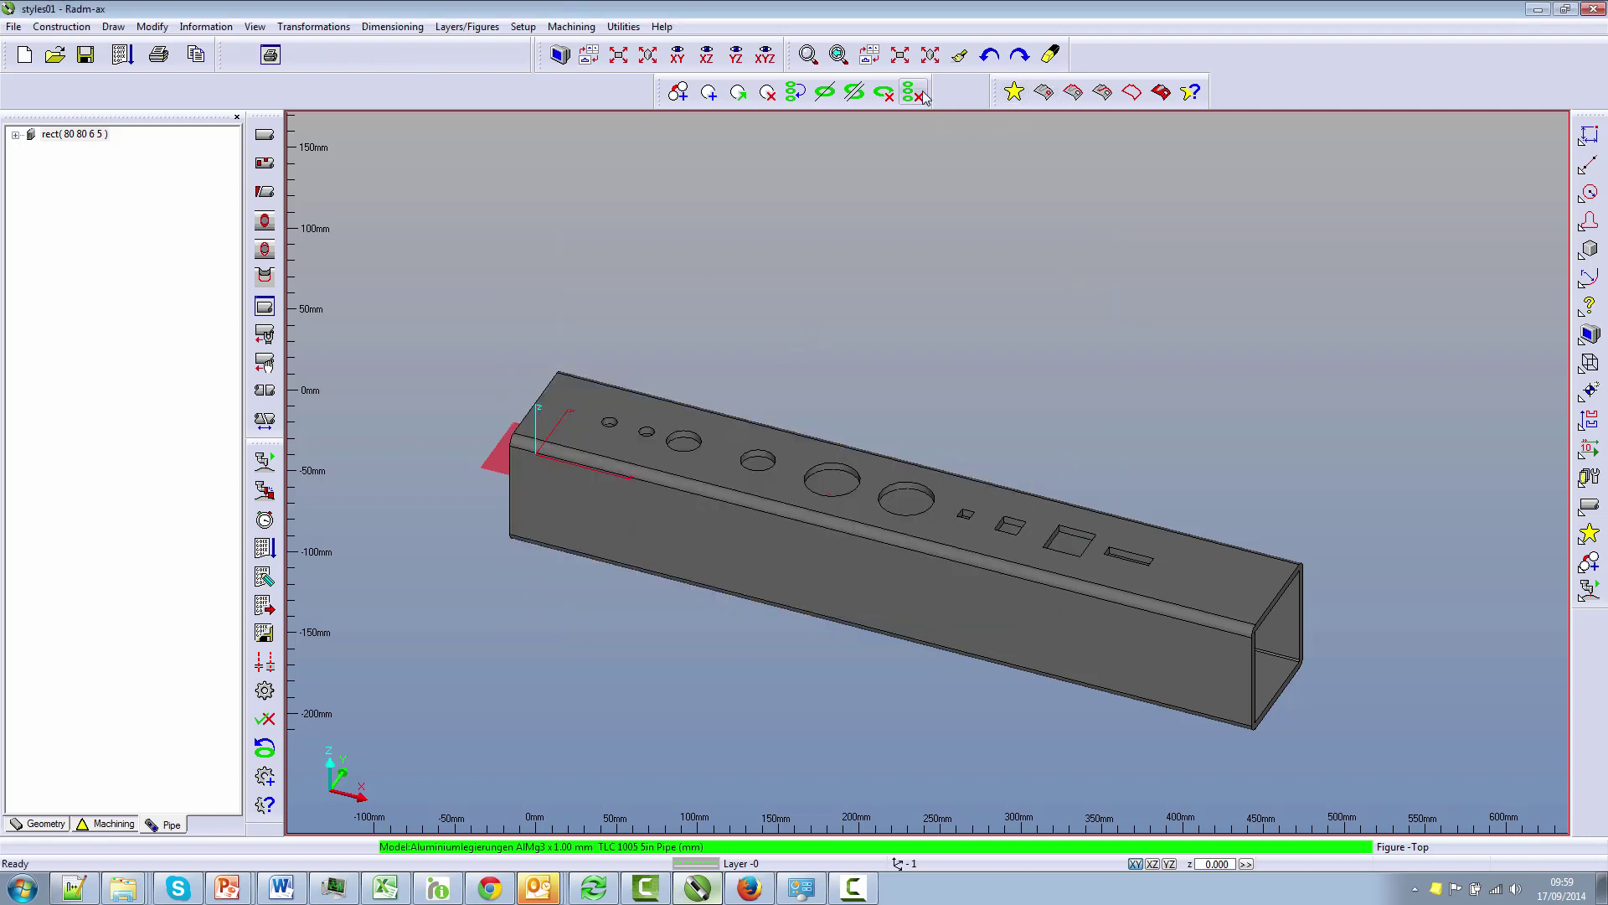
{"action": "left_click", "coordinate": [1009, 95]}
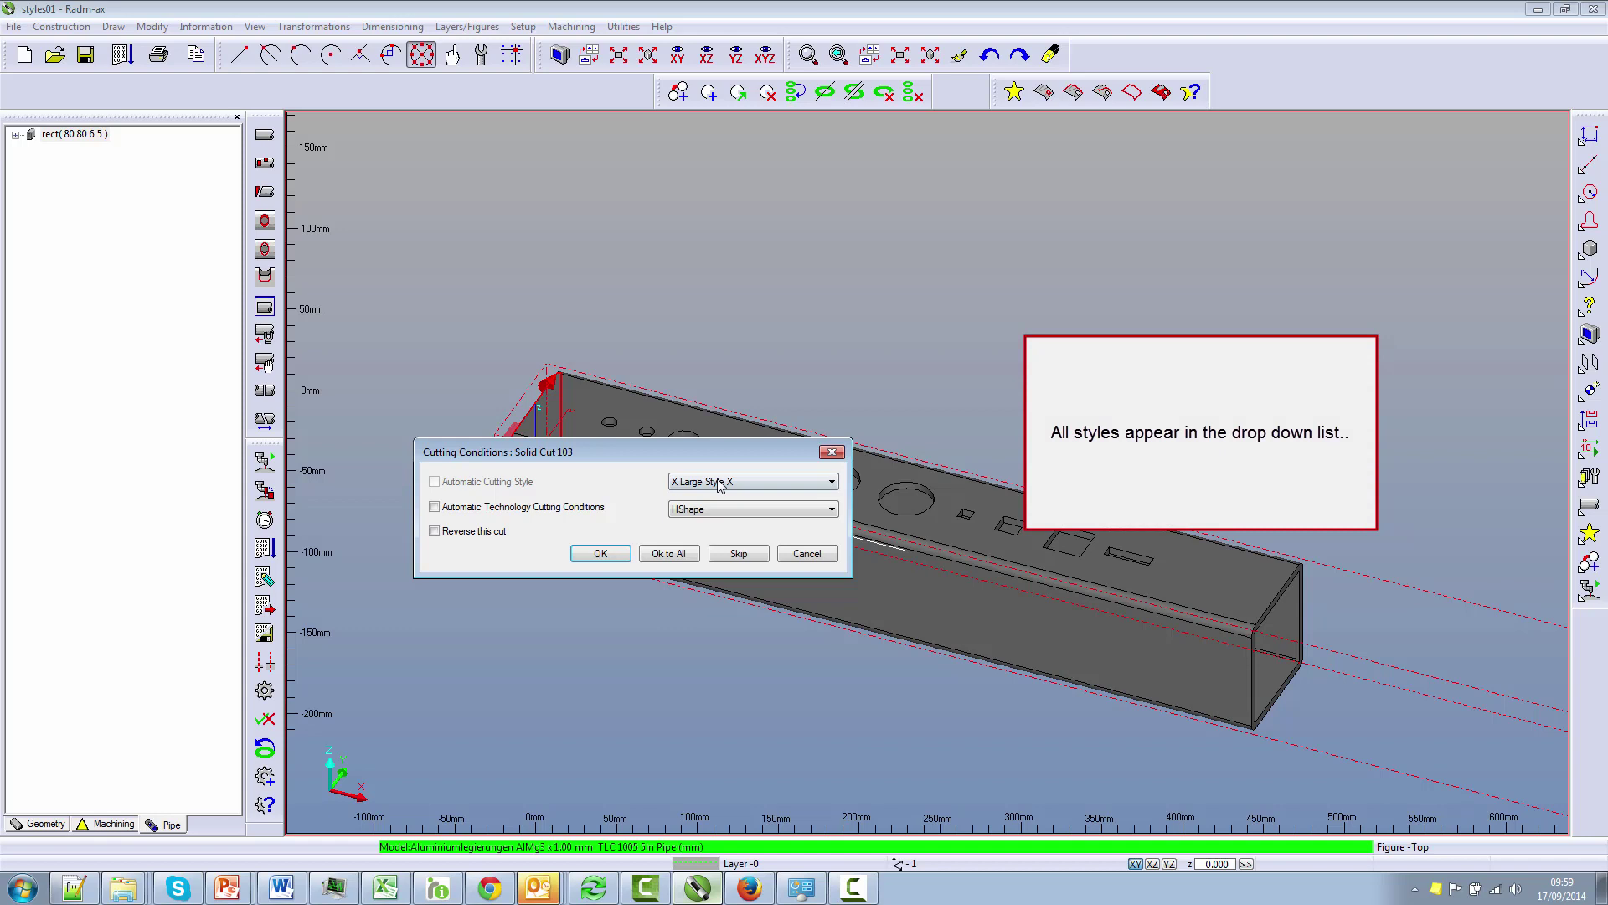
{"action": "left_click", "coordinate": [720, 485]}
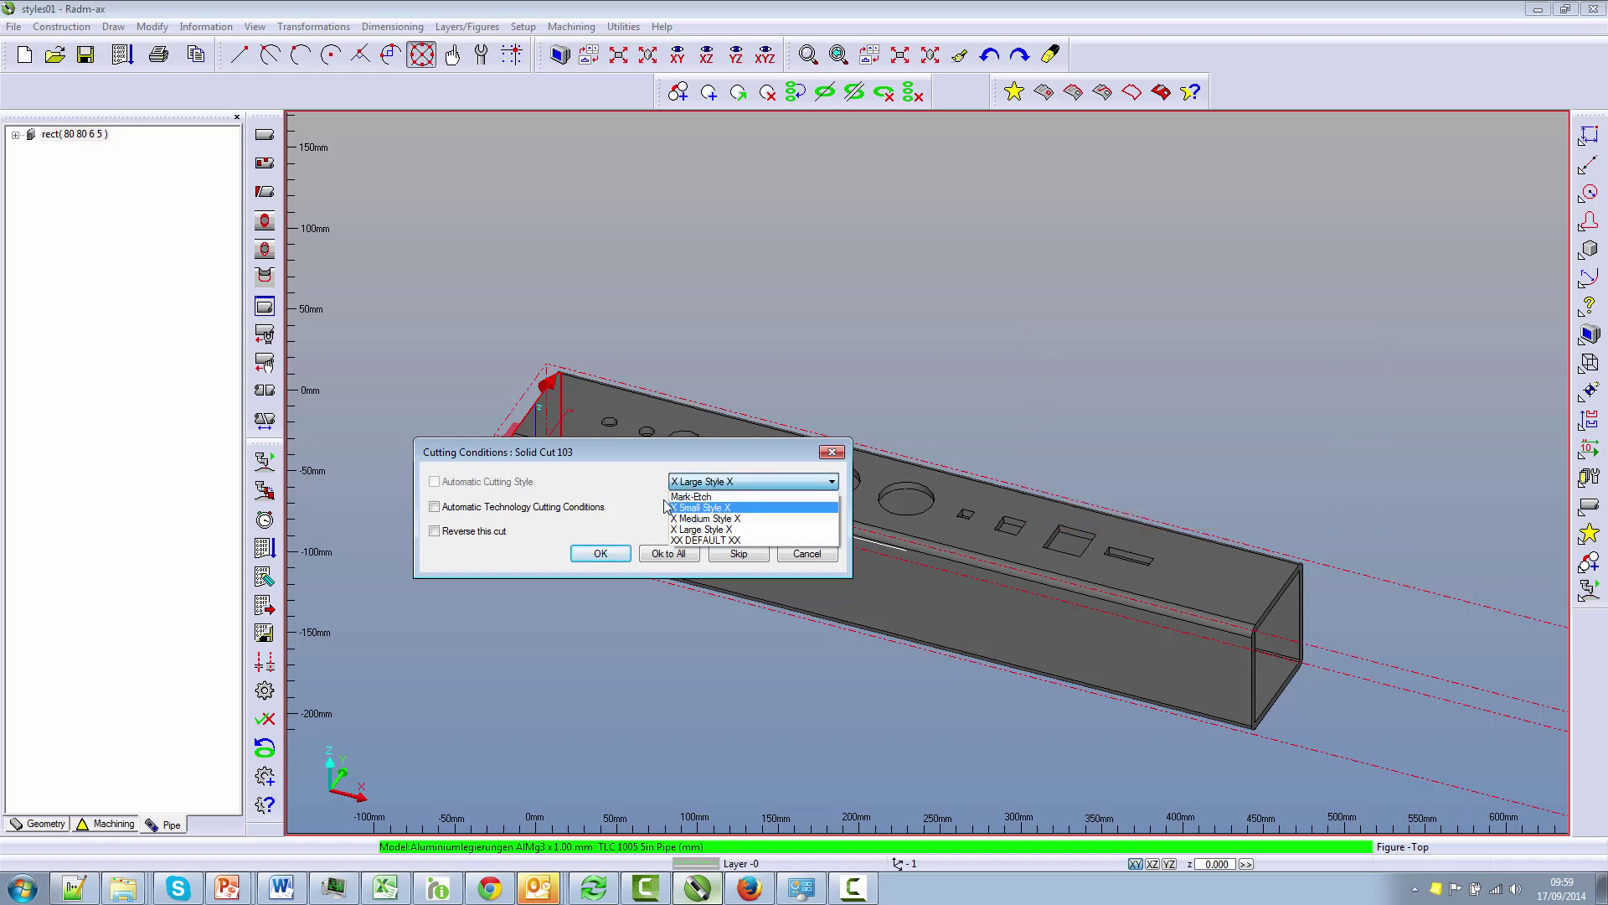
{"action": "left_click", "coordinate": [620, 484]}
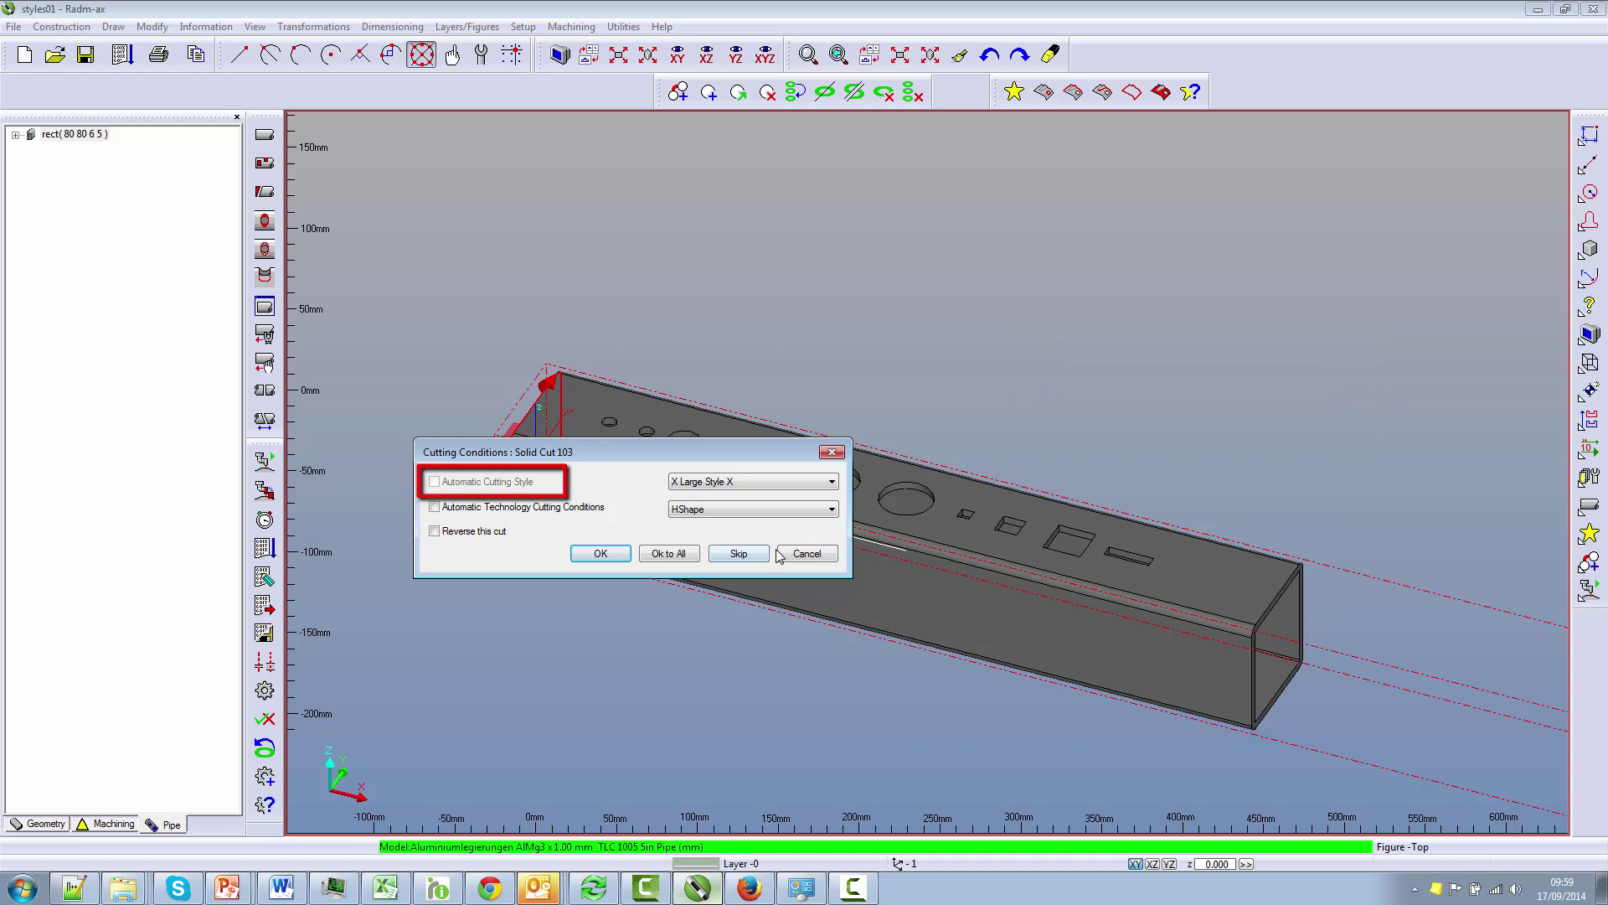
{"action": "left_click", "coordinate": [809, 555]}
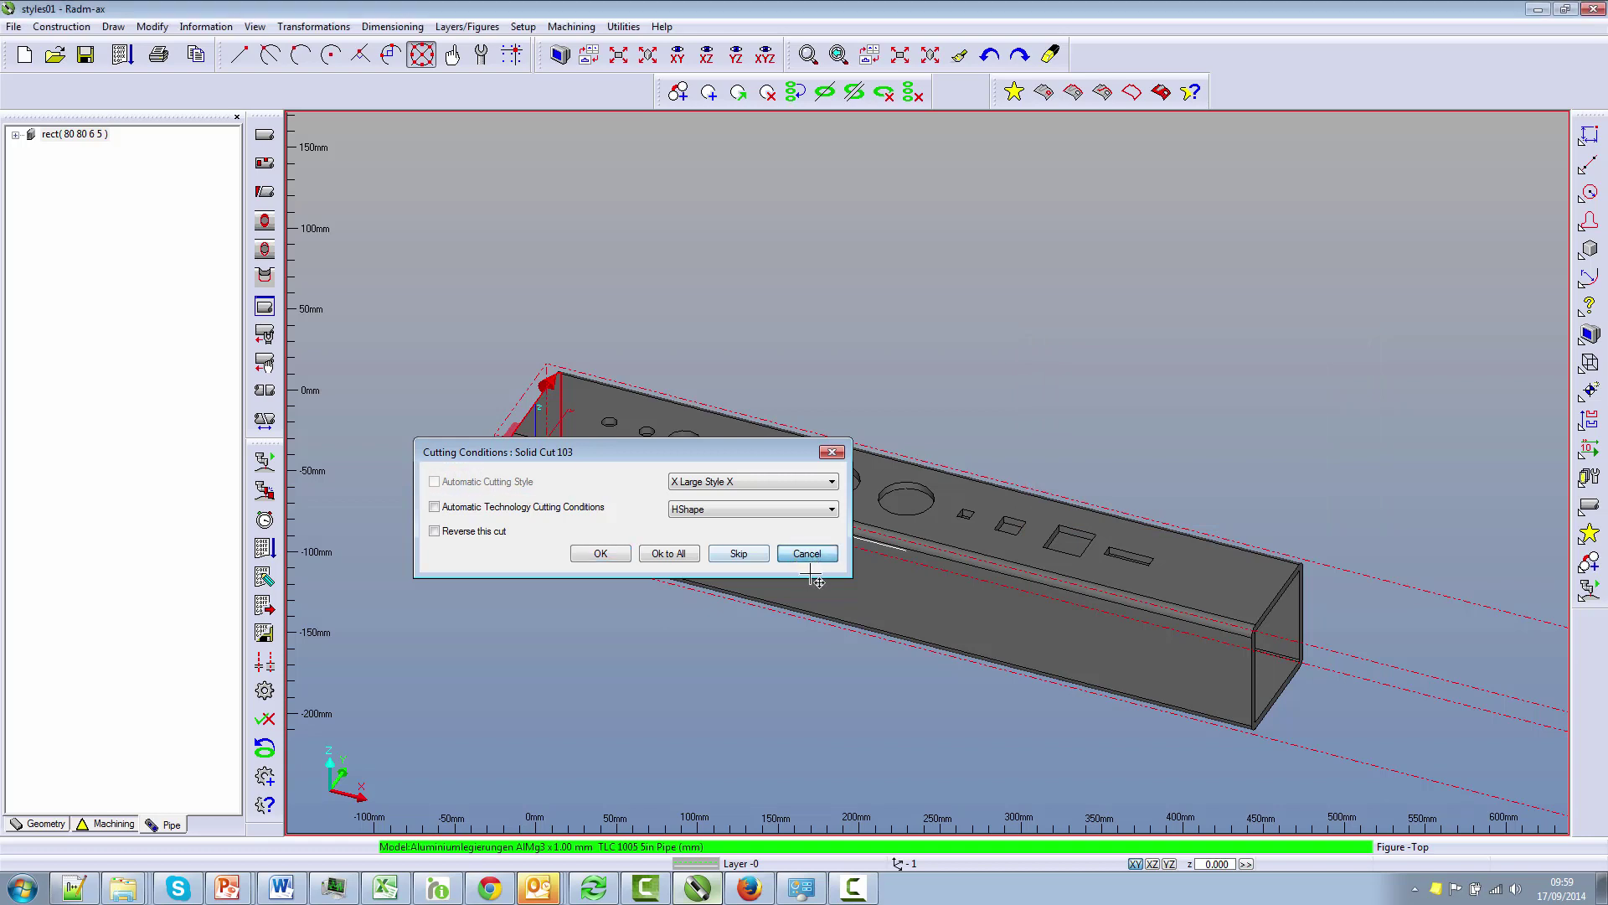
{"action": "left_click", "coordinate": [807, 555]}
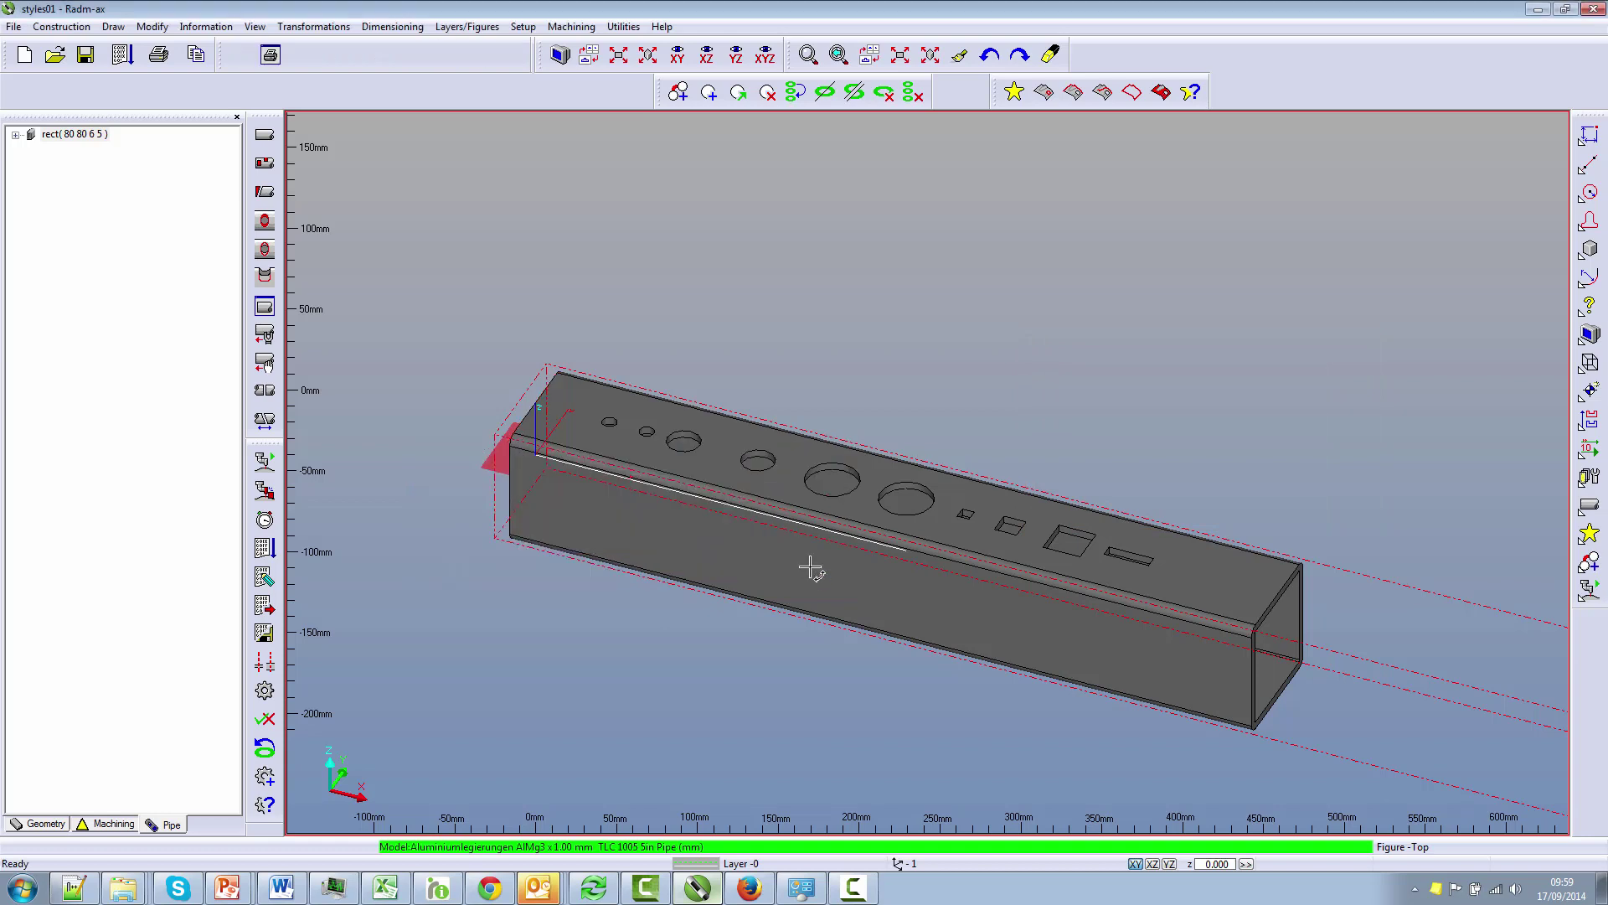
Turn on Auto Cut Style with an any-size rule of X Medium Style X and default XX DEFAULT XX
{"action": "left_click", "coordinate": [624, 27]}
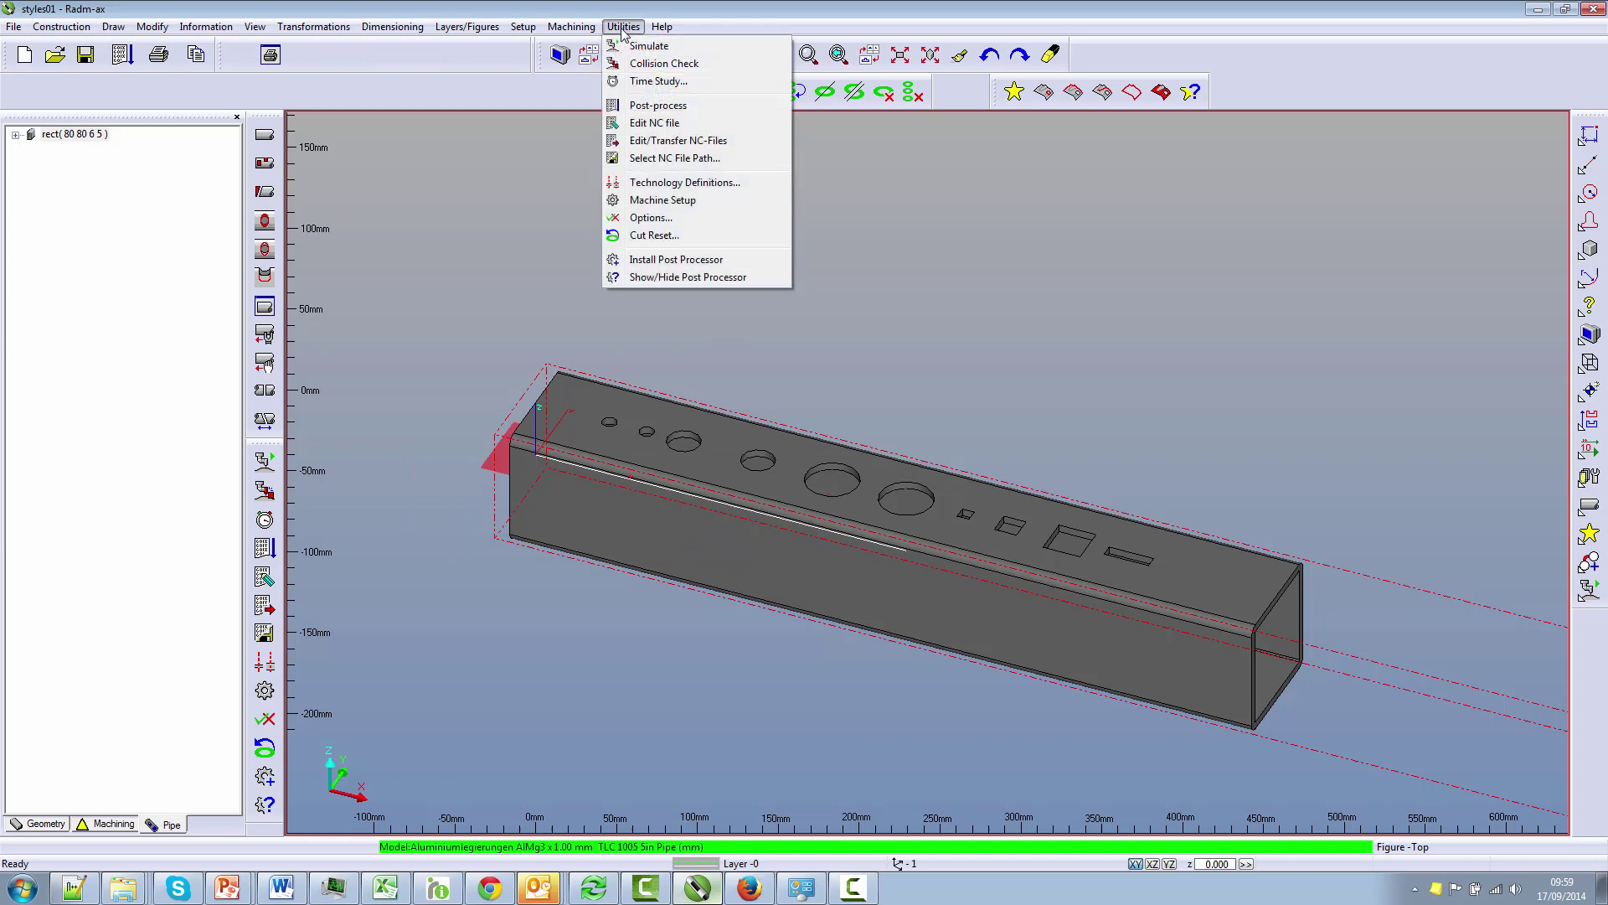
{"action": "left_click", "coordinate": [666, 220]}
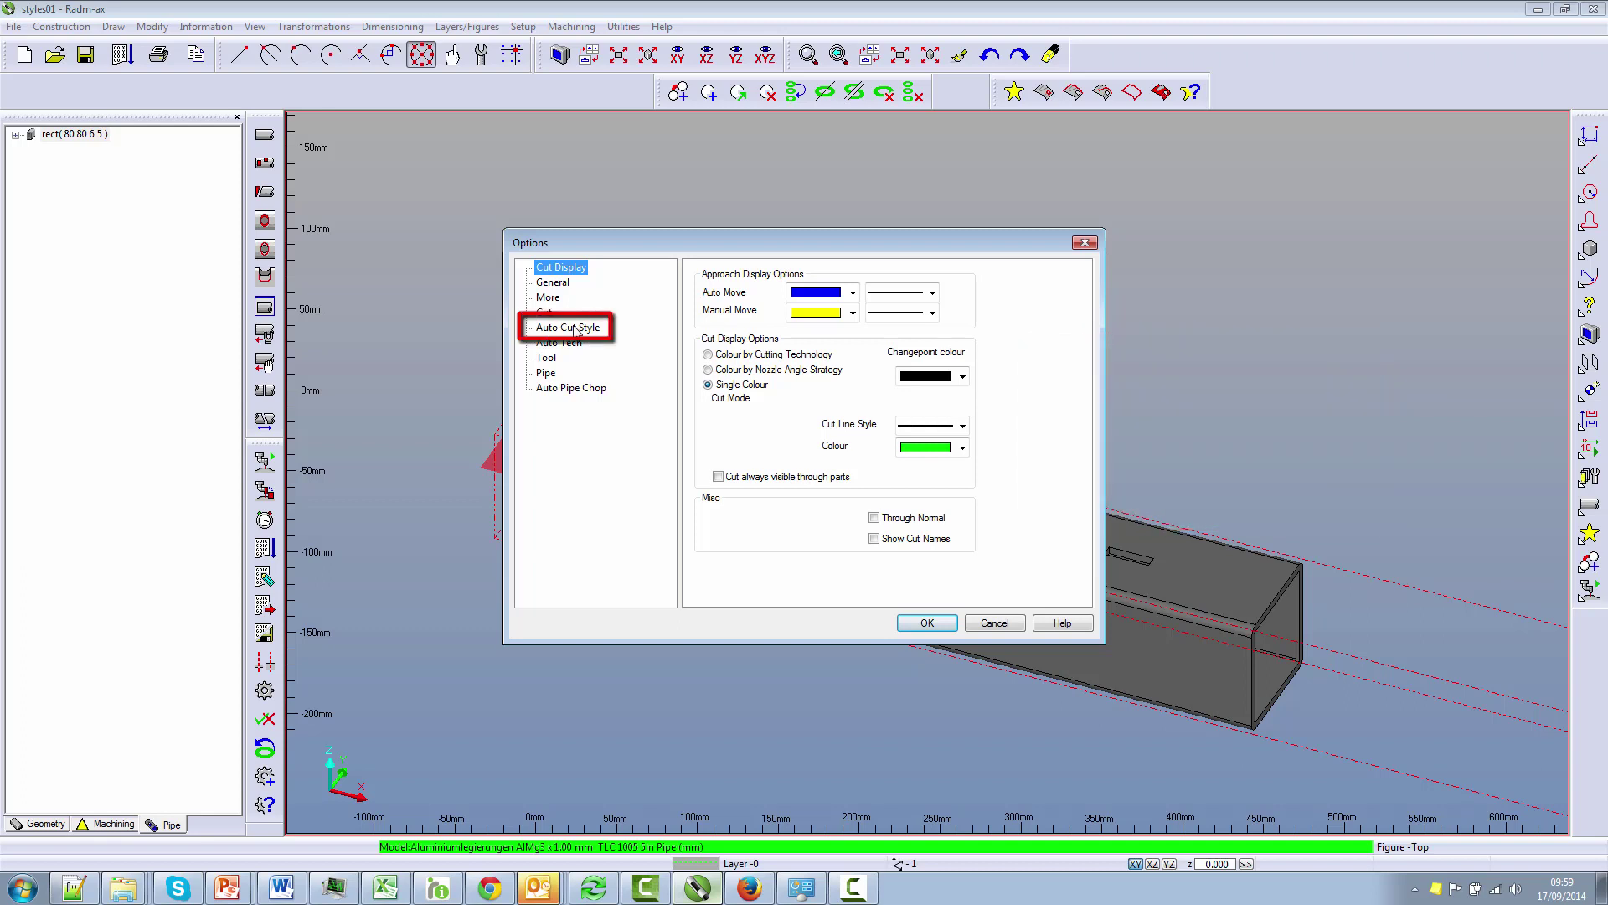
{"action": "left_click", "coordinate": [577, 329]}
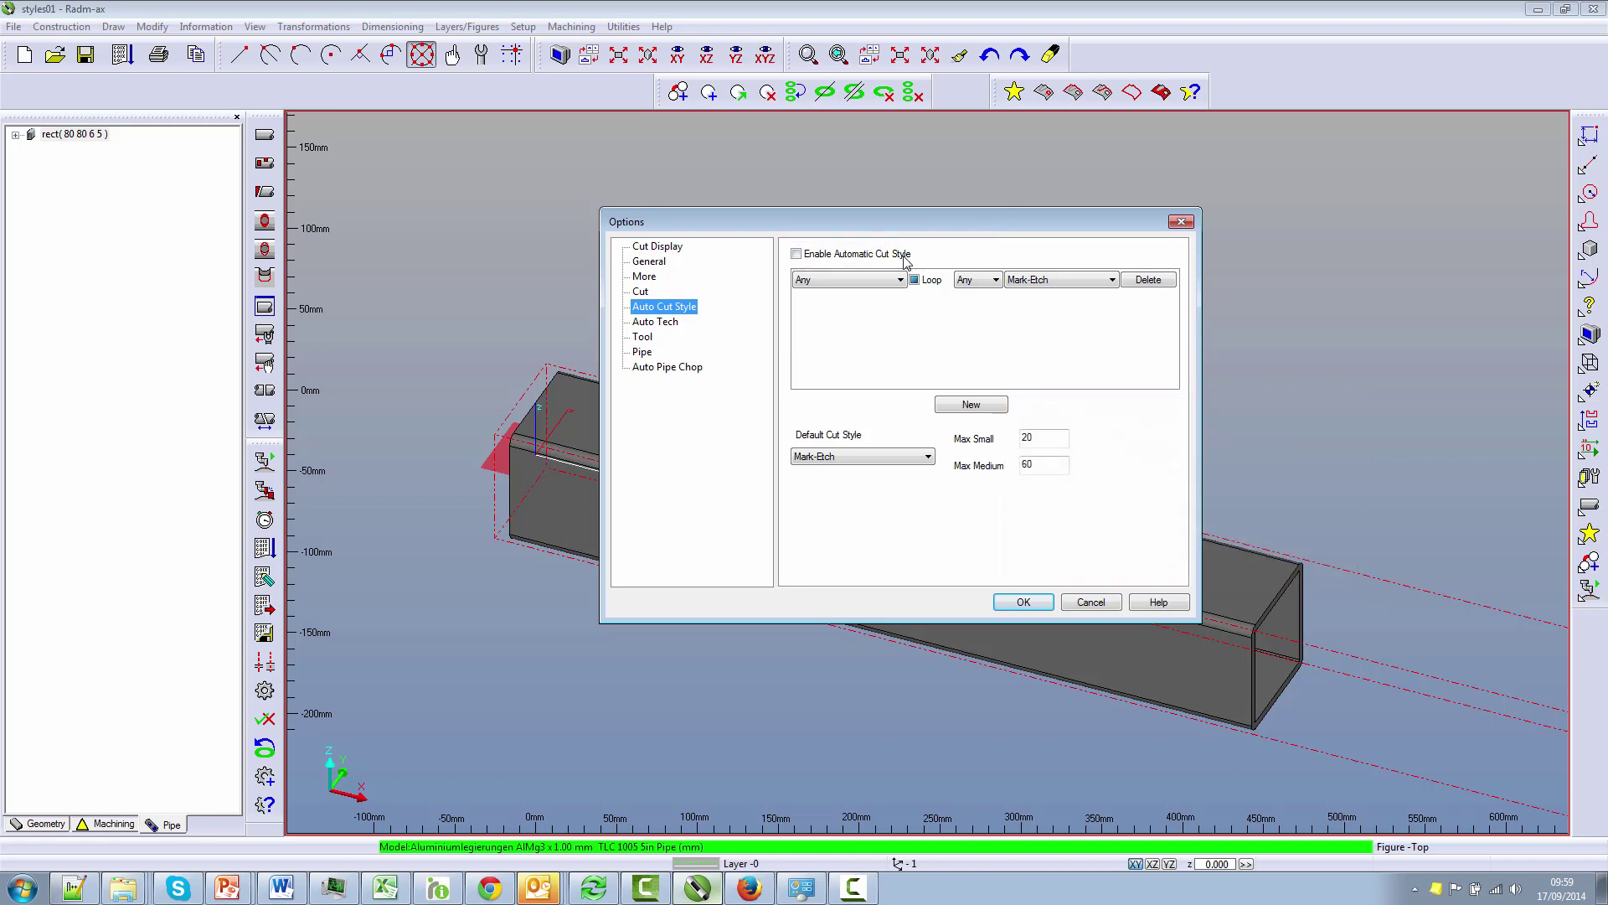
{"action": "left_click", "coordinate": [809, 257]}
{"action": "left_click", "coordinate": [1048, 284]}
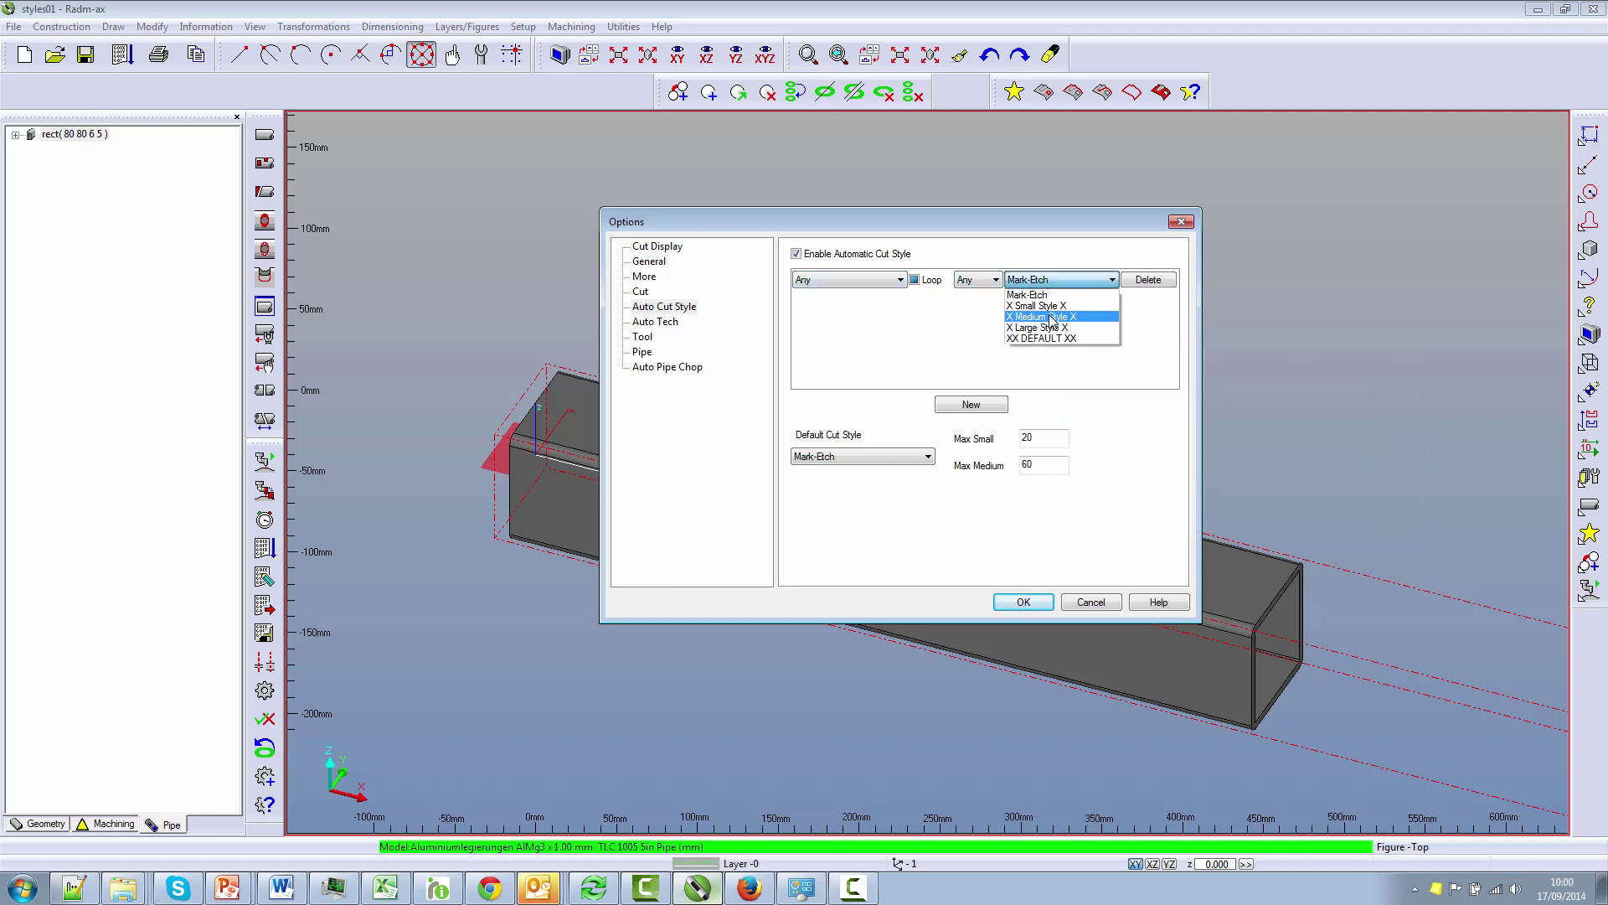
{"action": "left_click", "coordinate": [1053, 318]}
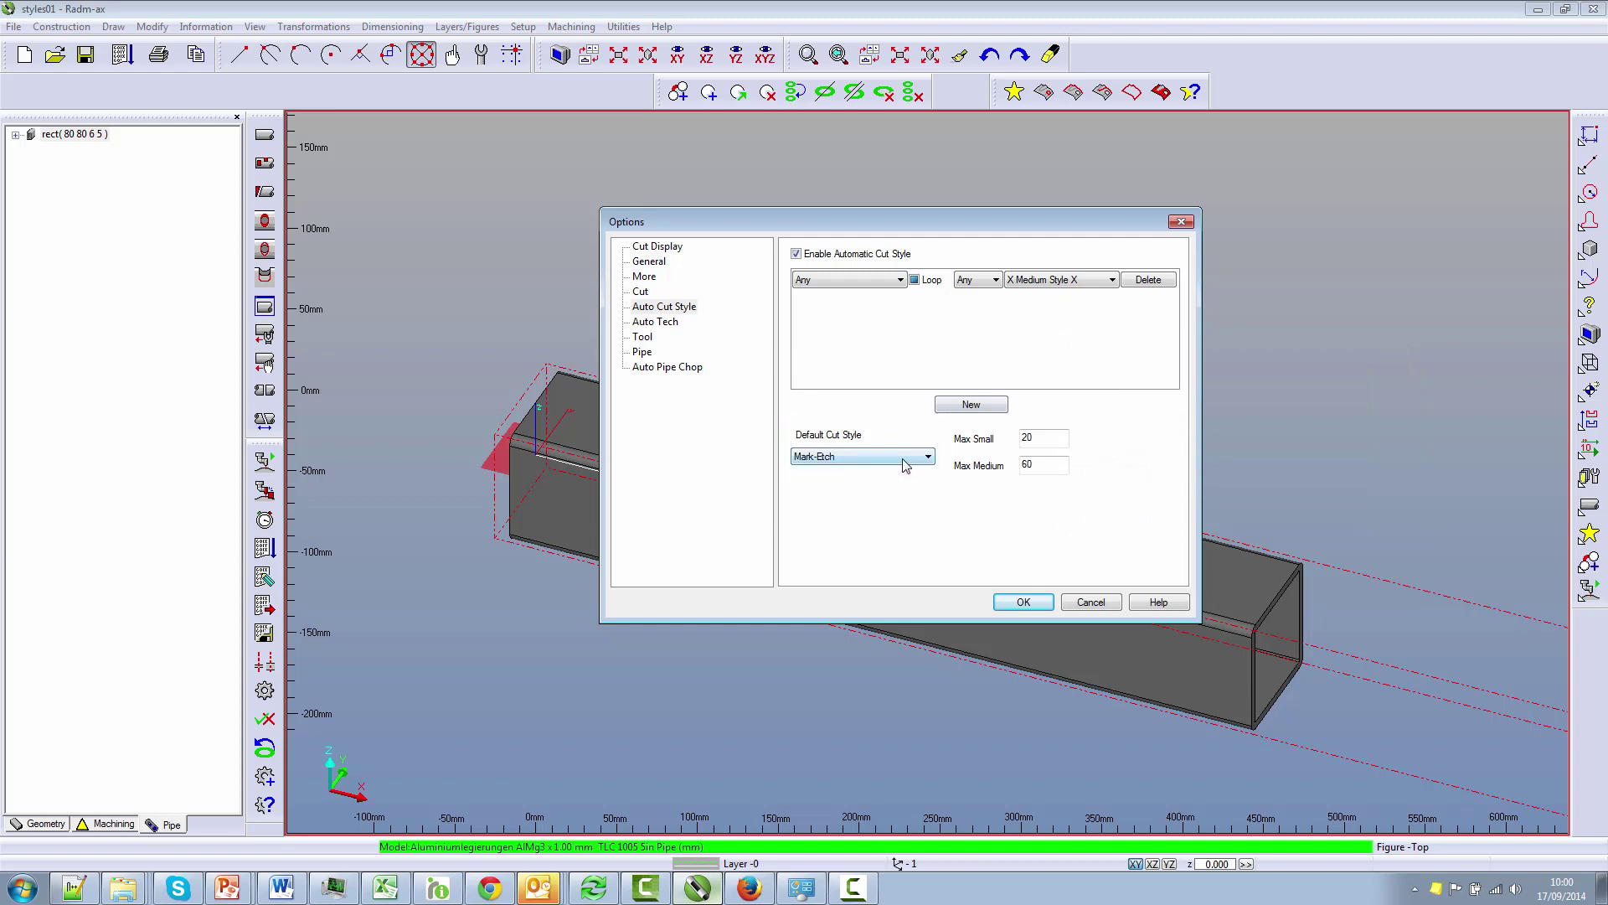
{"action": "left_click", "coordinate": [903, 459]}
{"action": "left_click", "coordinate": [854, 514]}
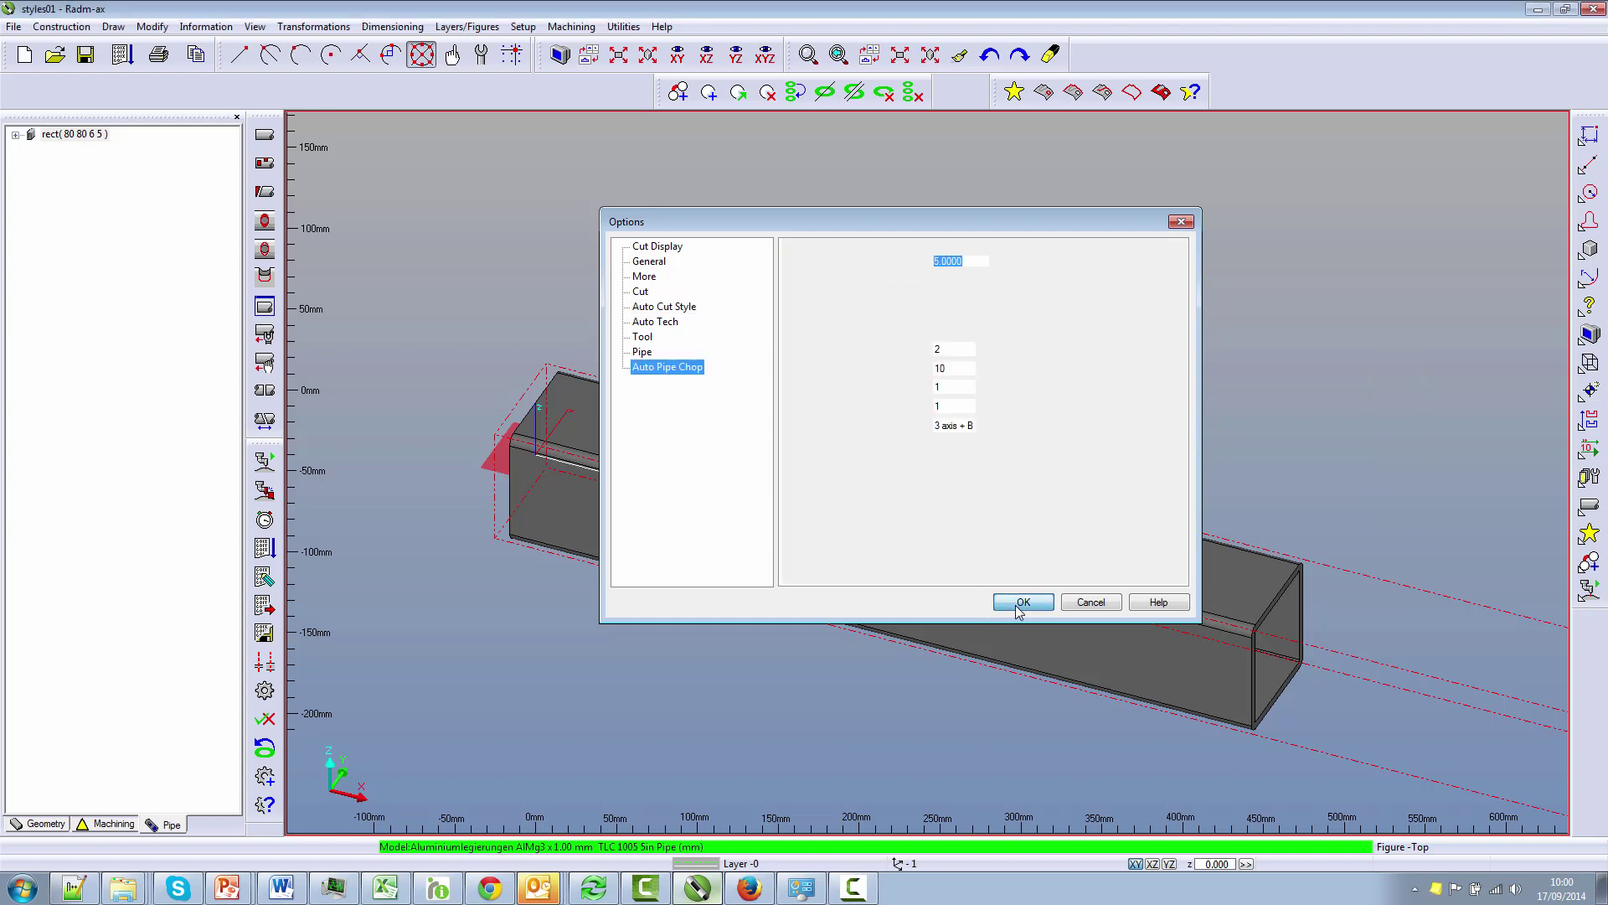
{"action": "left_click", "coordinate": [1021, 604]}
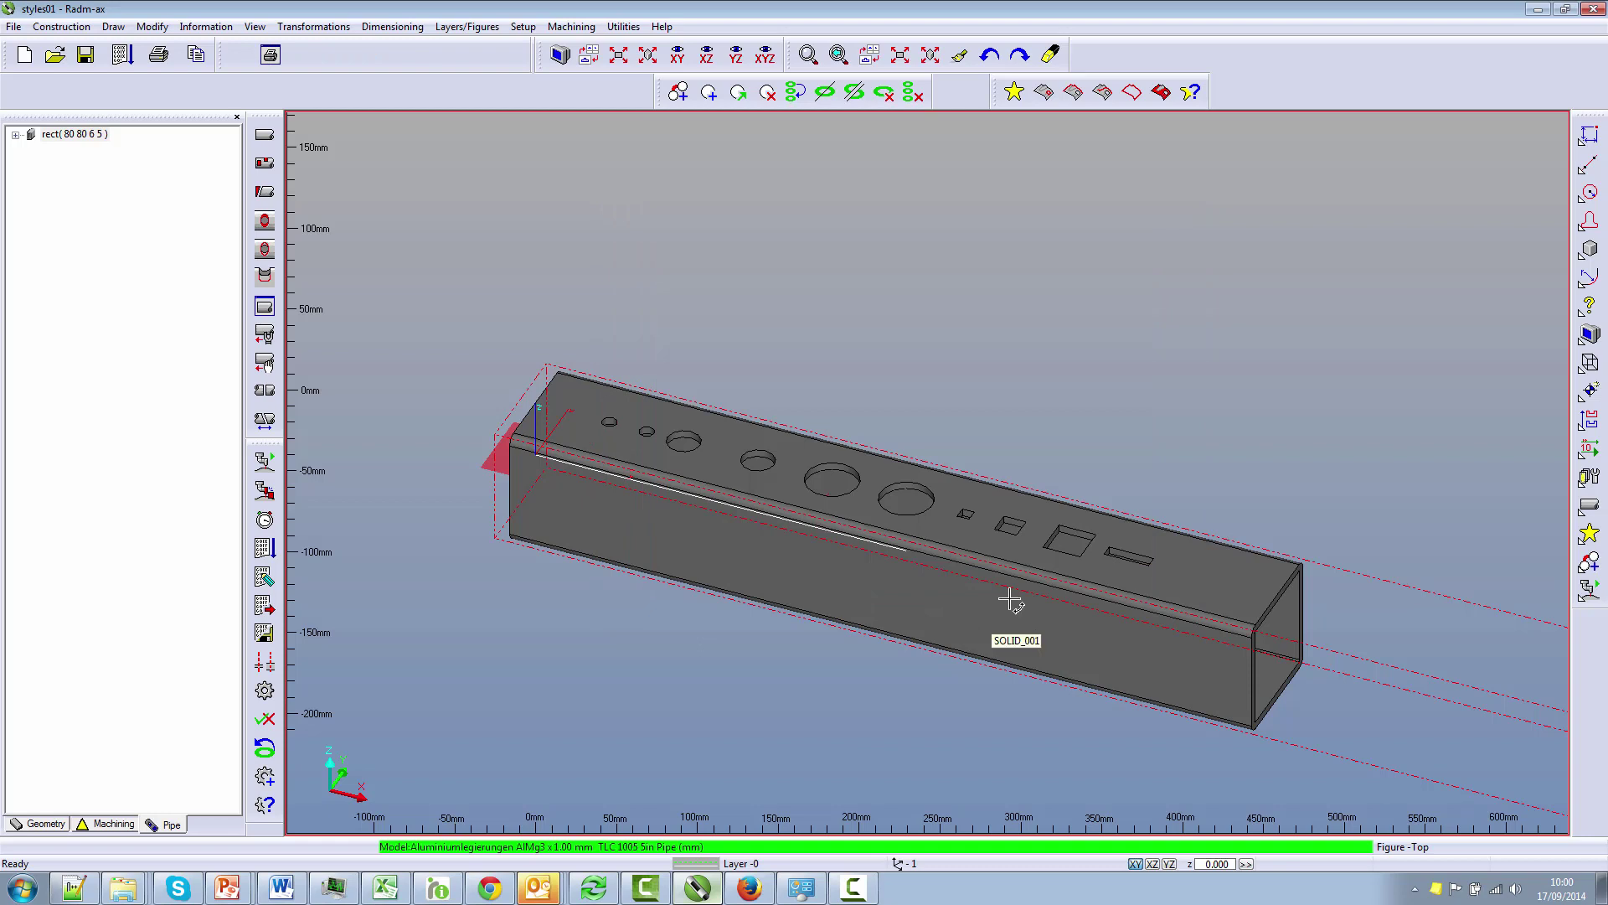
Cut every tube hole with Automatic Cutting Style ticked, applied via Ok to All
{"action": "left_click", "coordinate": [1013, 93]}
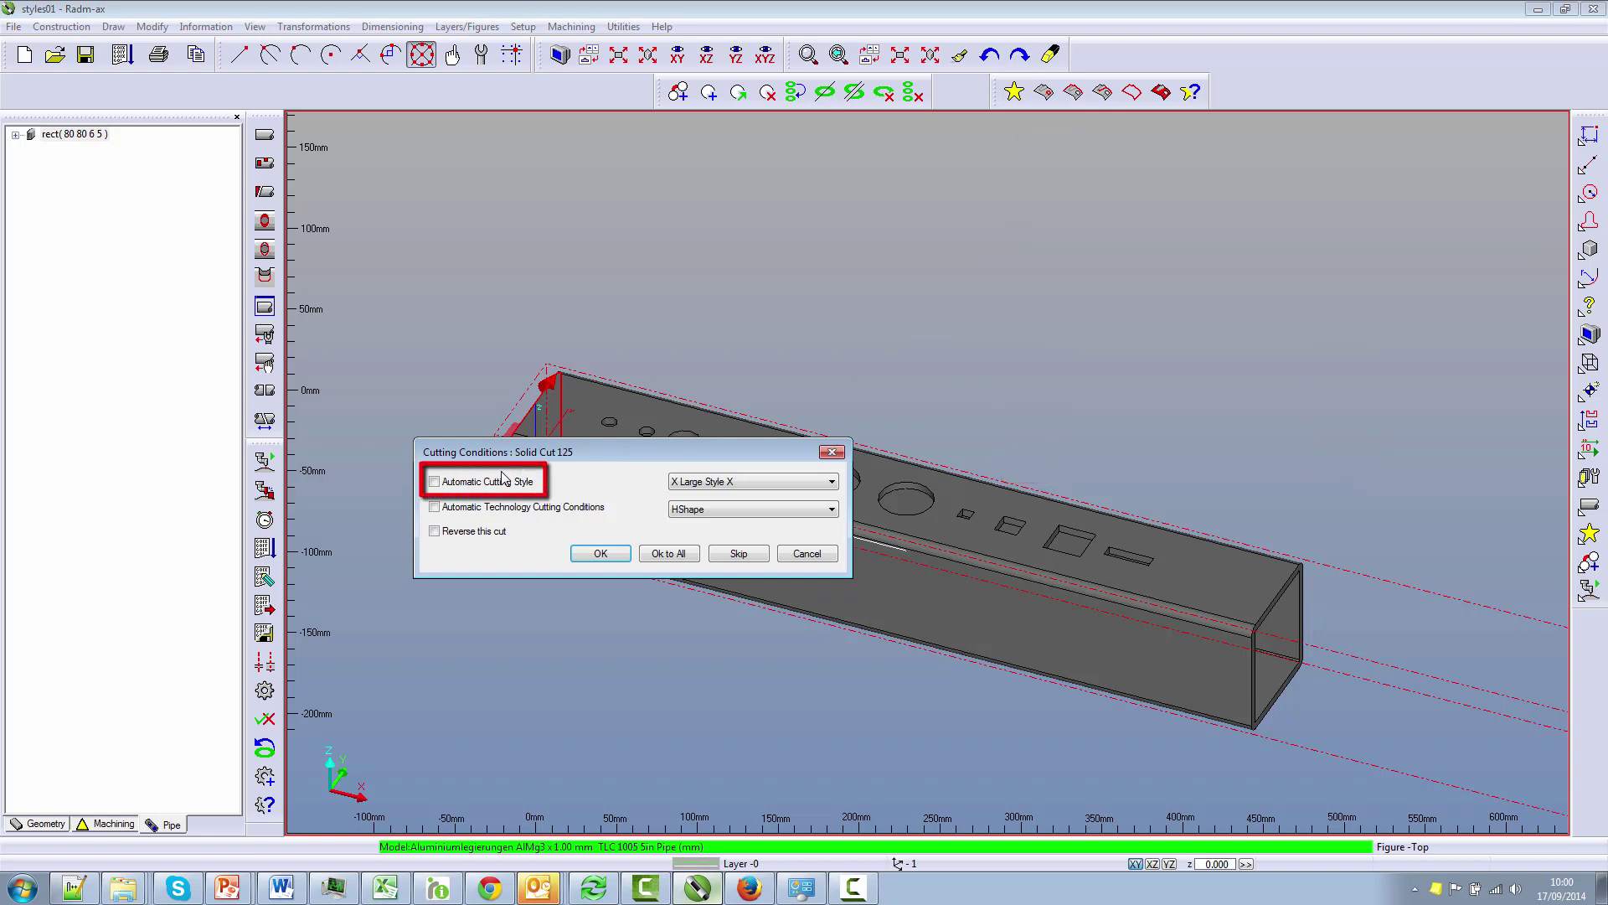
{"action": "left_click", "coordinate": [444, 486]}
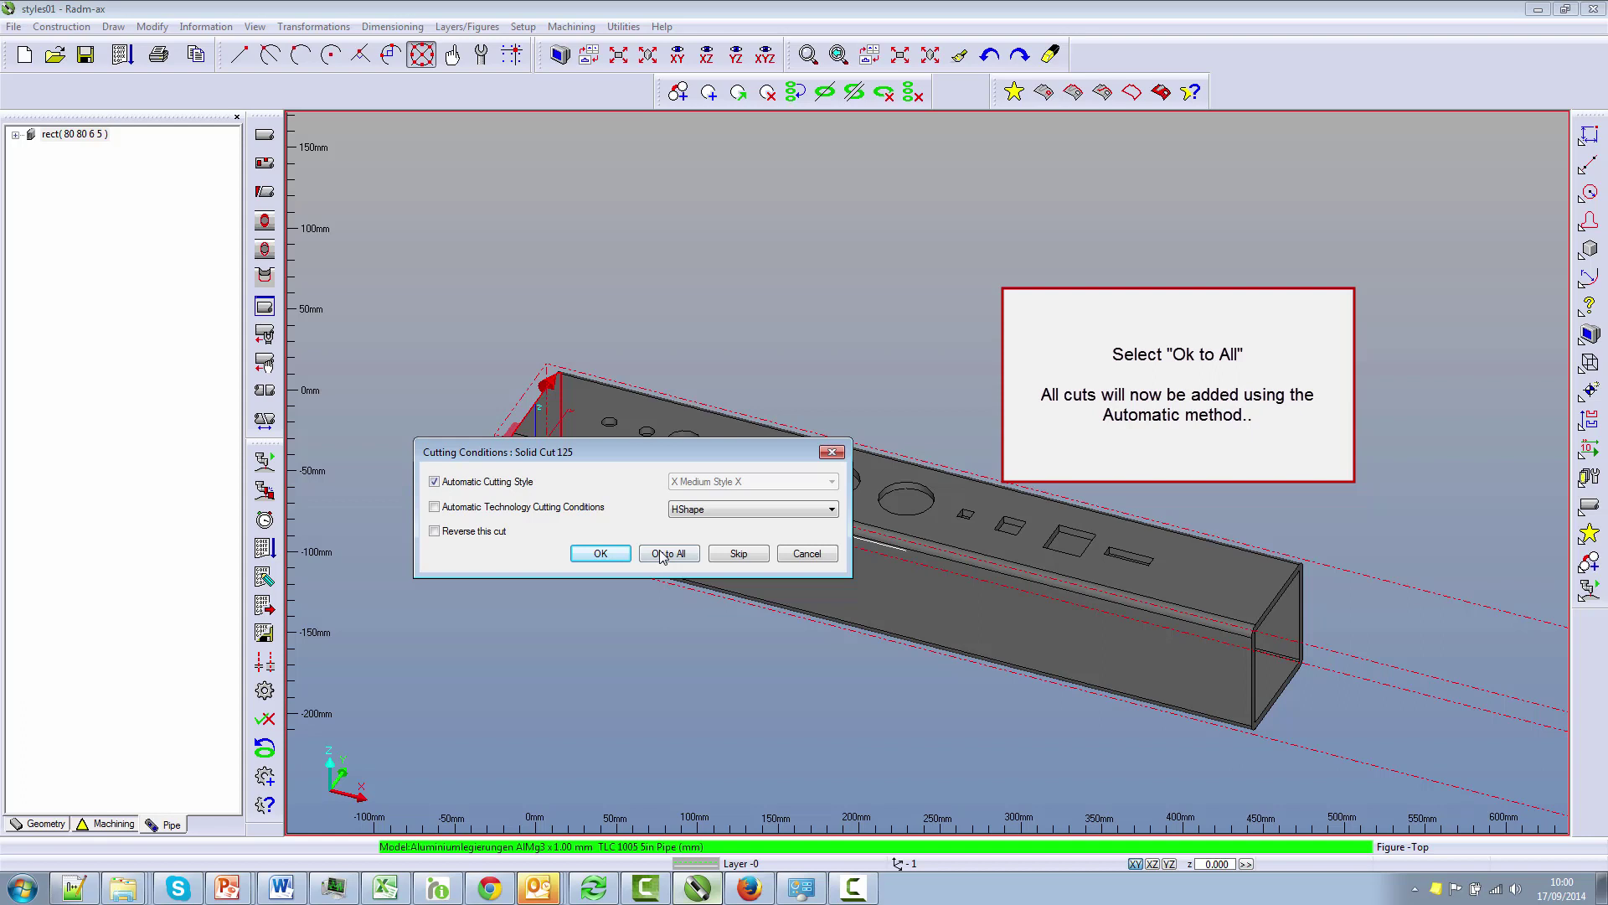
{"action": "left_click", "coordinate": [661, 553]}
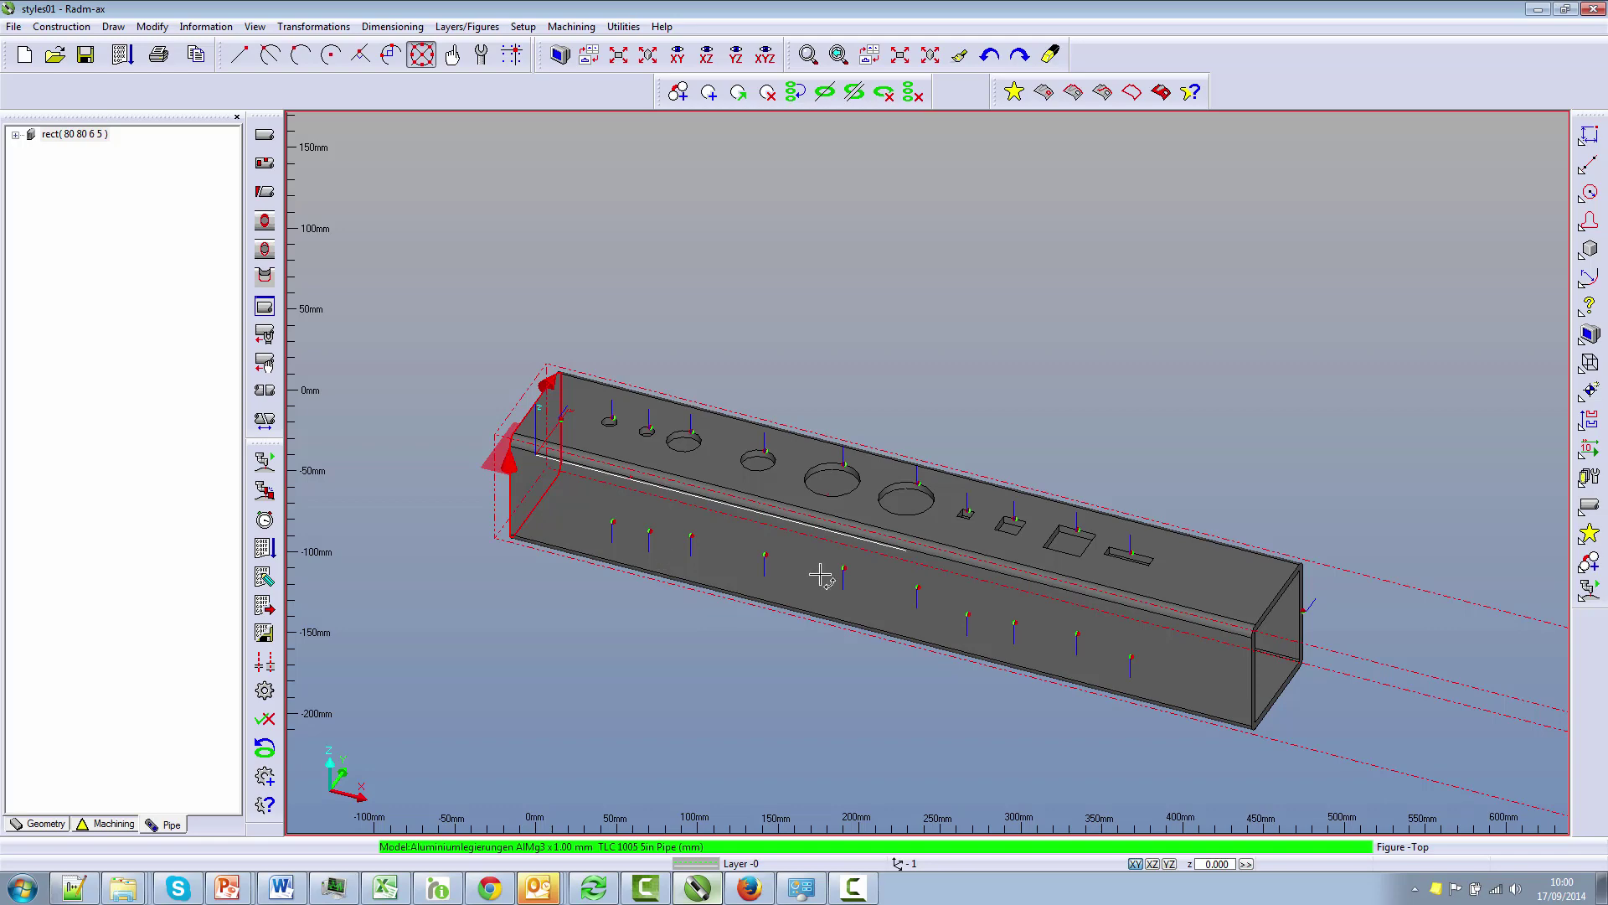
{"action": "scroll", "coordinate": [829, 534], "scroll_direction": "up", "scroll_amount": 1}
{"action": "scroll", "coordinate": [812, 502], "scroll_direction": "up", "scroll_amount": 2}
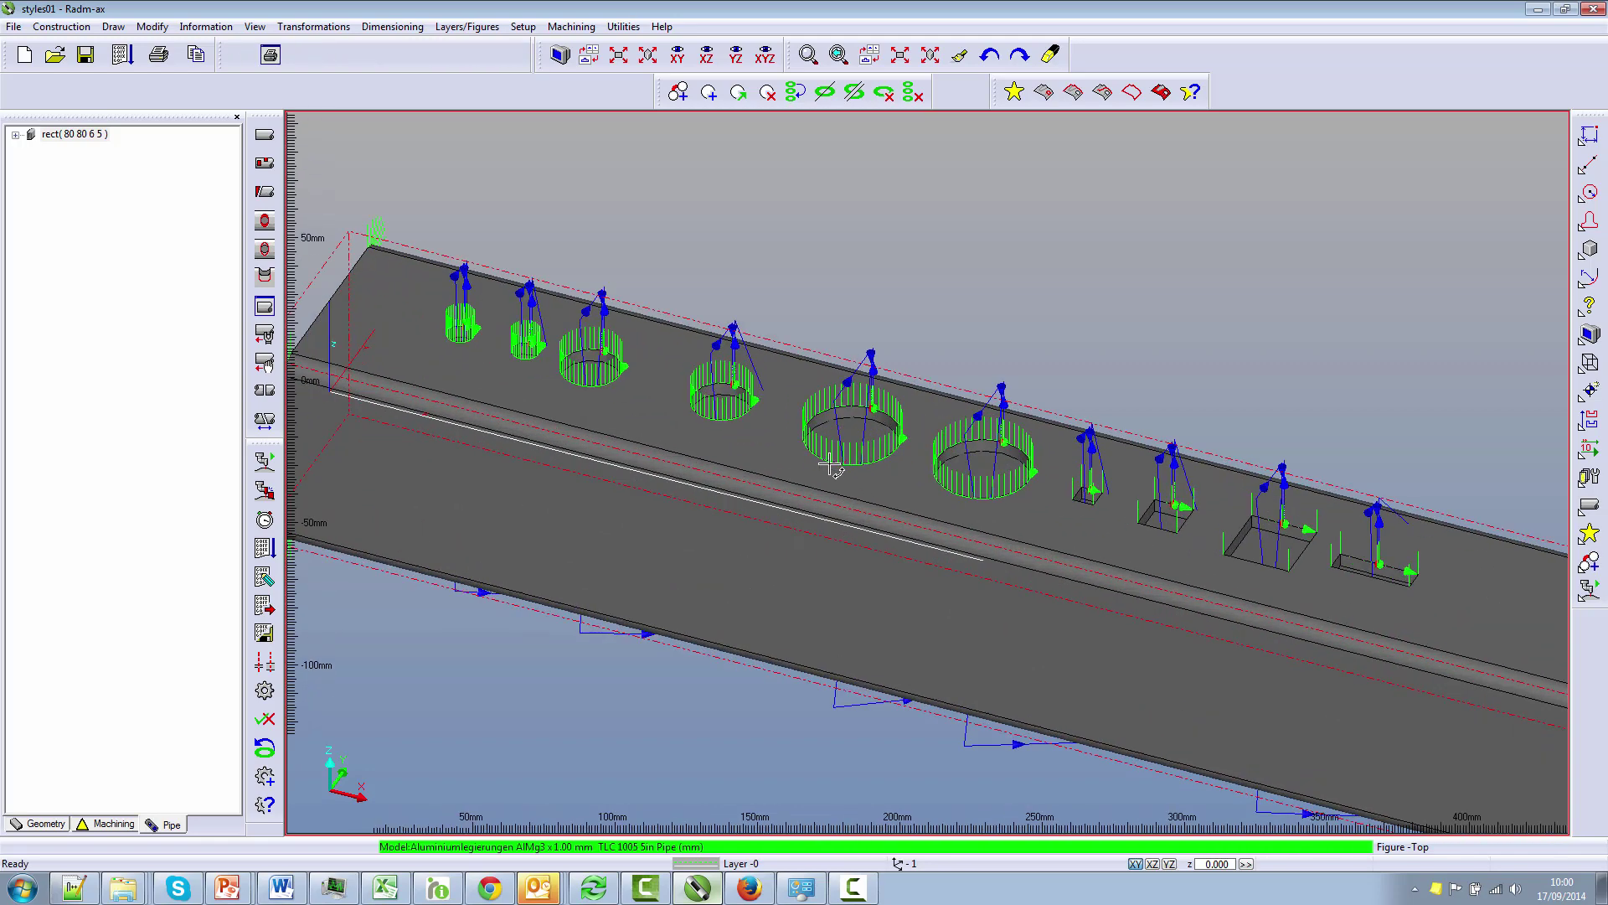
{"action": "scroll", "coordinate": [791, 435], "scroll_direction": "up", "scroll_amount": 2}
{"action": "scroll", "coordinate": [784, 393], "scroll_direction": "up", "scroll_amount": 2}
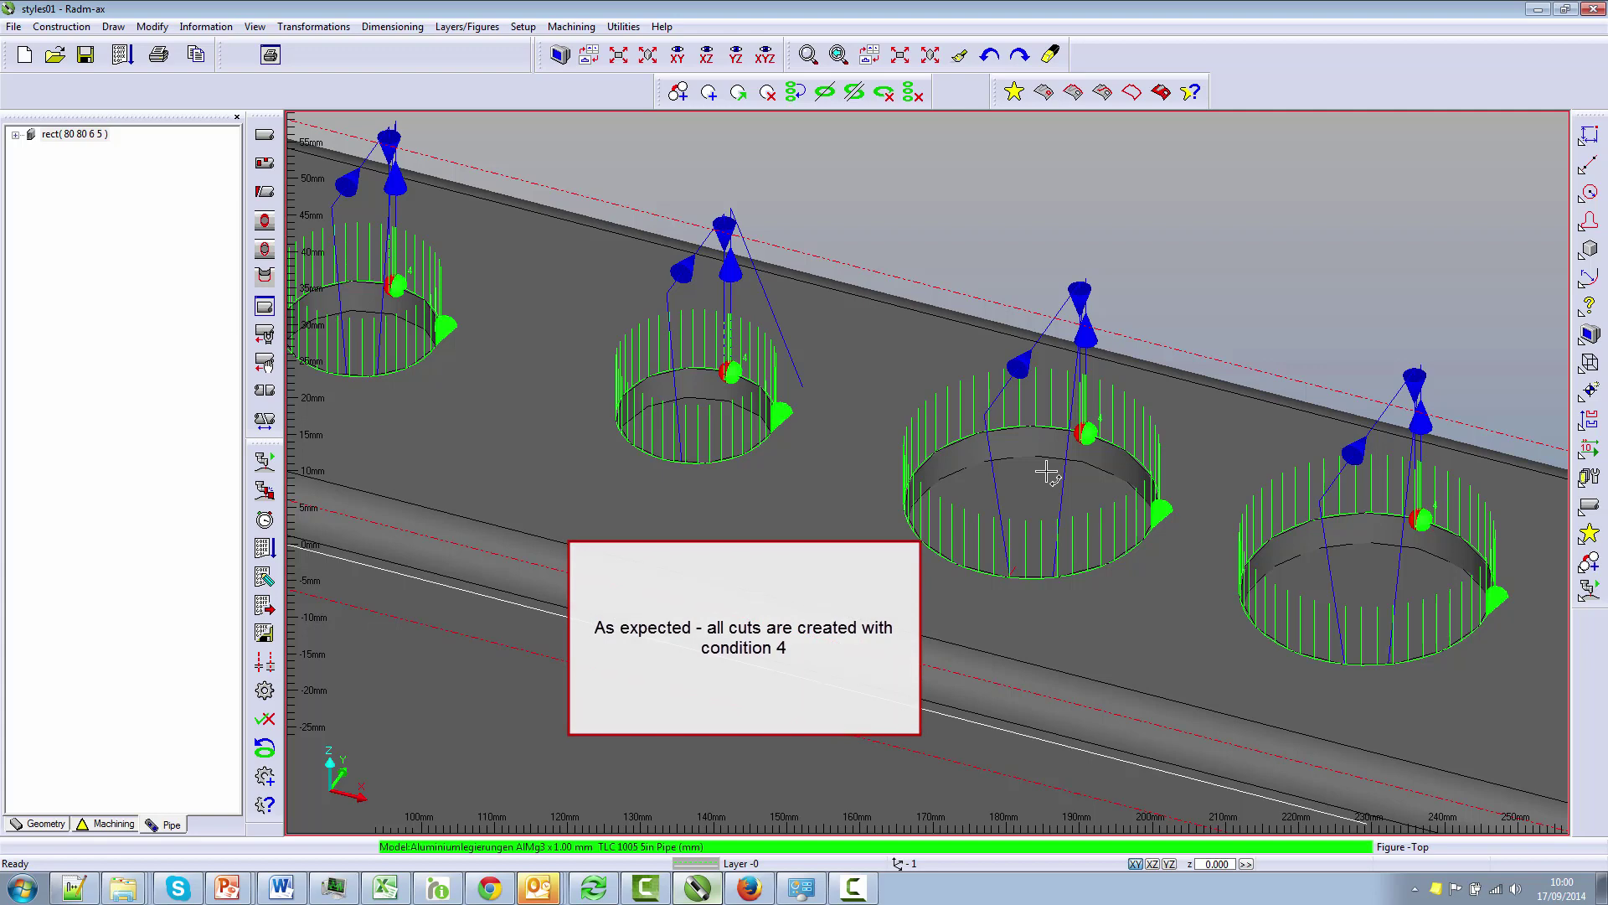
{"action": "middle_click_drag", "start_coordinate": [1487, 726], "coordinate": [600, 399]}
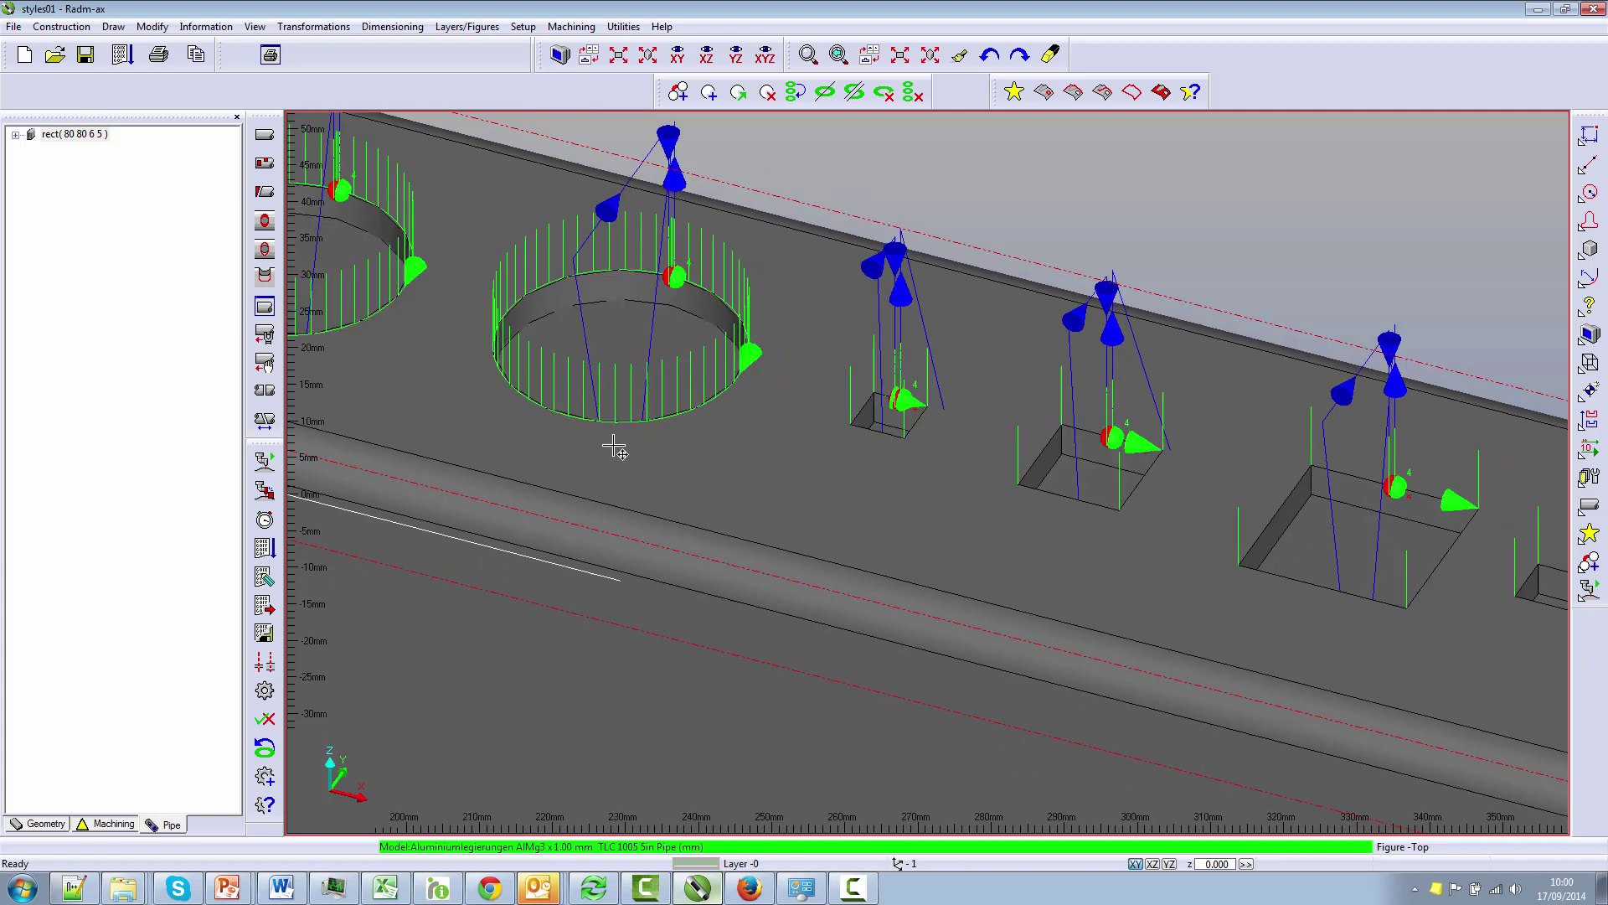
{"action": "scroll", "coordinate": [1256, 578], "scroll_direction": "down", "scroll_amount": 1}
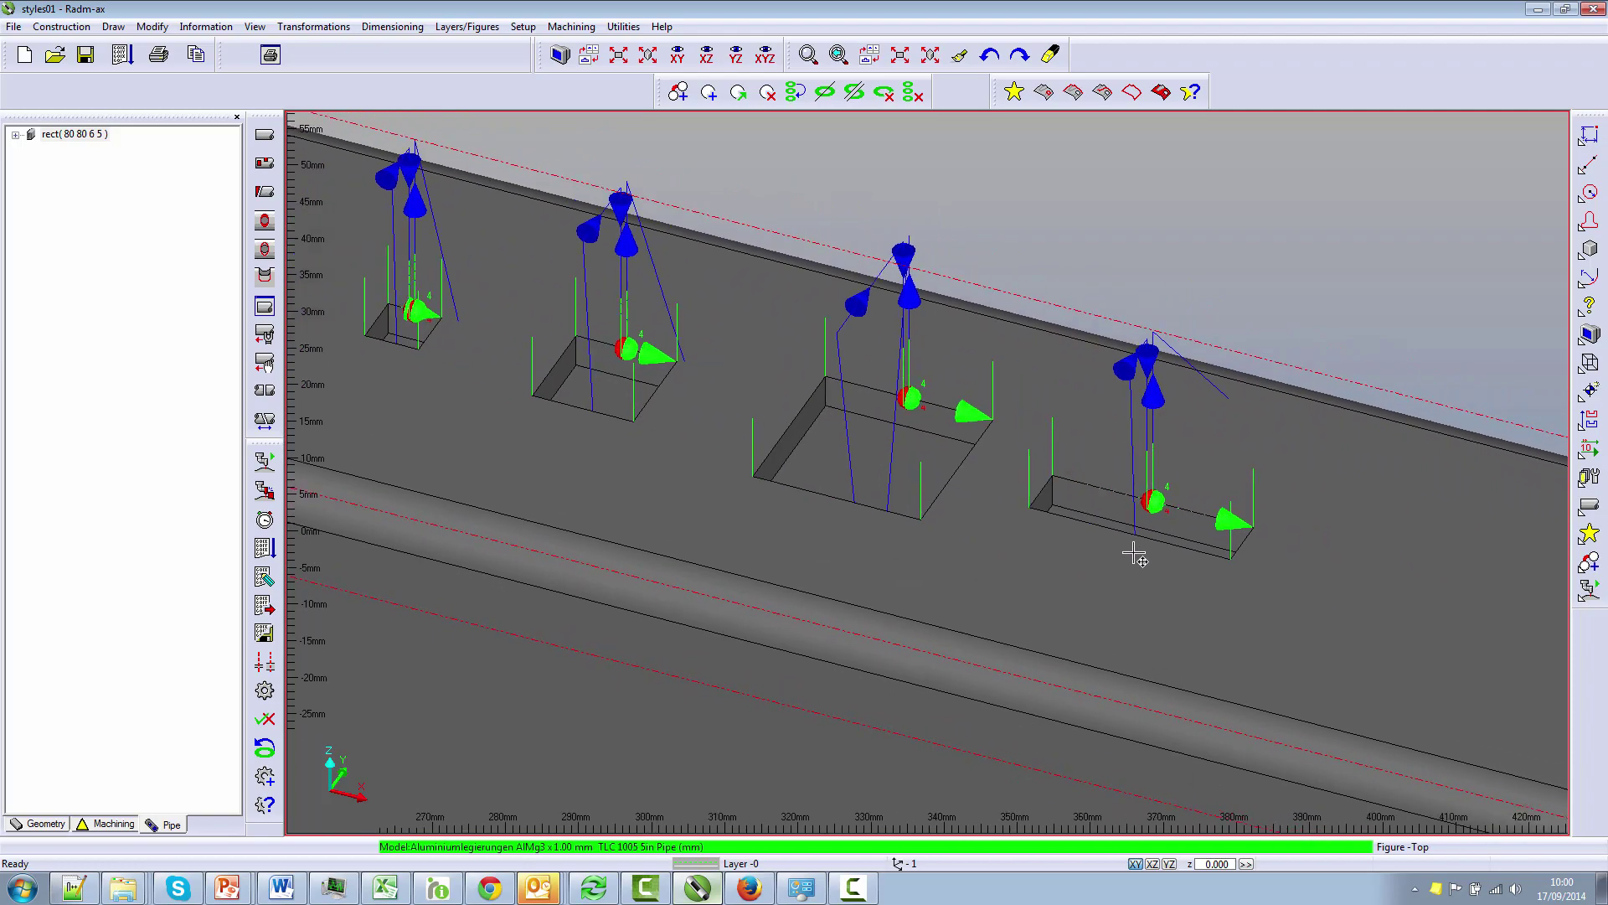
{"action": "scroll", "coordinate": [1224, 556], "scroll_direction": "up", "scroll_amount": 1}
{"action": "scroll", "coordinate": [905, 532], "scroll_direction": "up", "scroll_amount": 1}
{"action": "scroll", "coordinate": [897, 524], "scroll_direction": "up", "scroll_amount": 2}
{"action": "scroll", "coordinate": [893, 511], "scroll_direction": "down", "scroll_amount": 2}
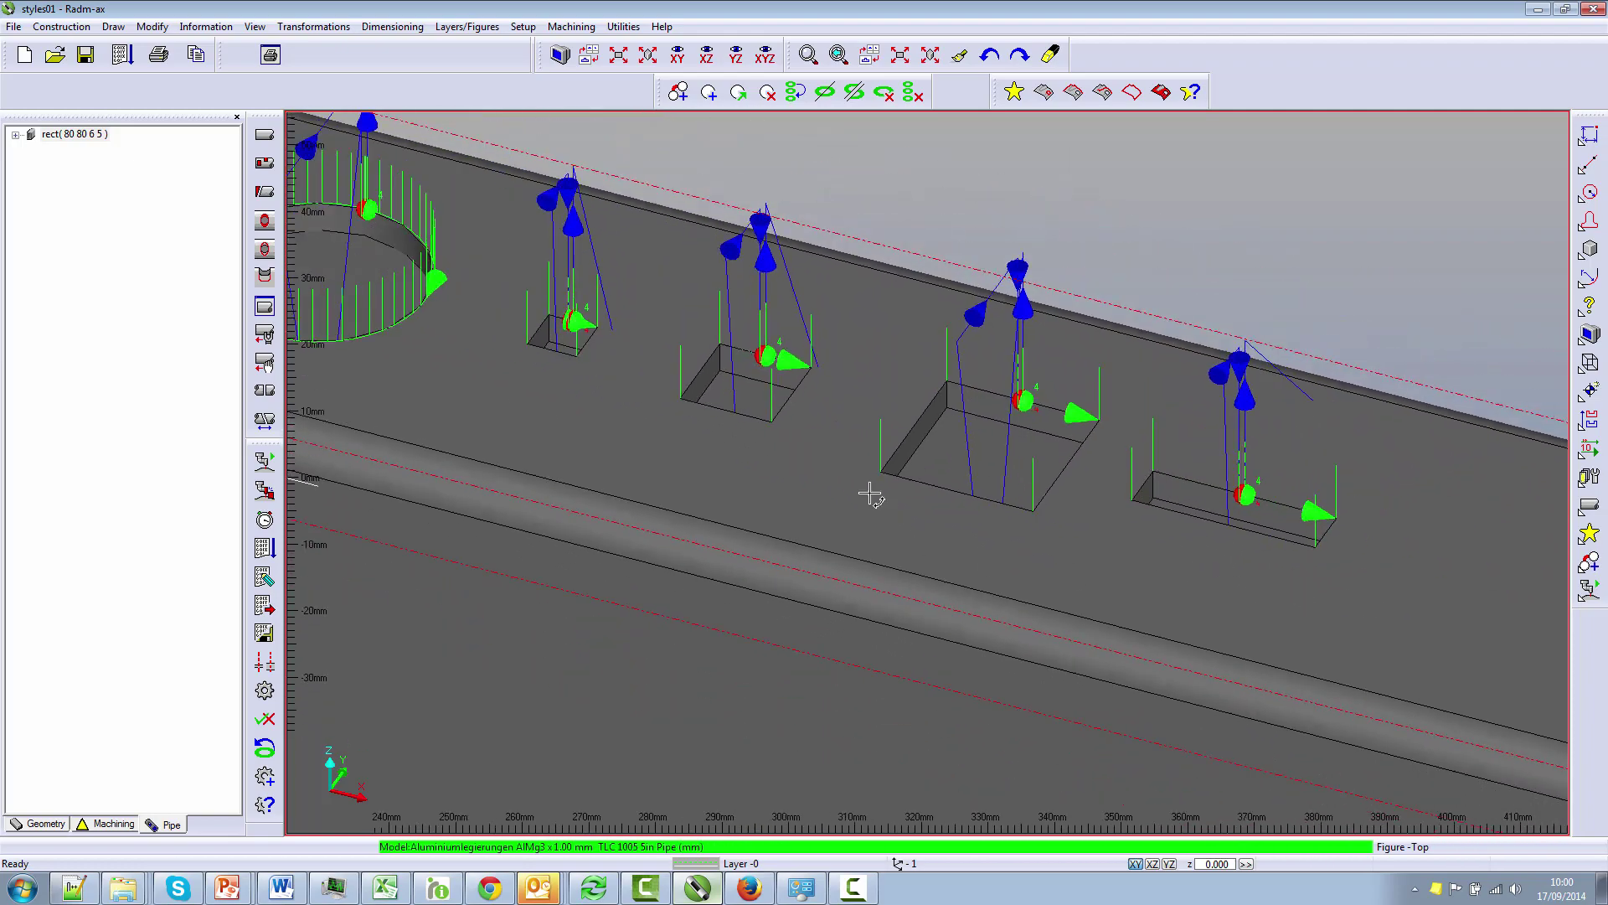
{"action": "scroll", "coordinate": [838, 469], "scroll_direction": "down", "scroll_amount": 2}
{"action": "scroll", "coordinate": [829, 419], "scroll_direction": "down", "scroll_amount": 1}
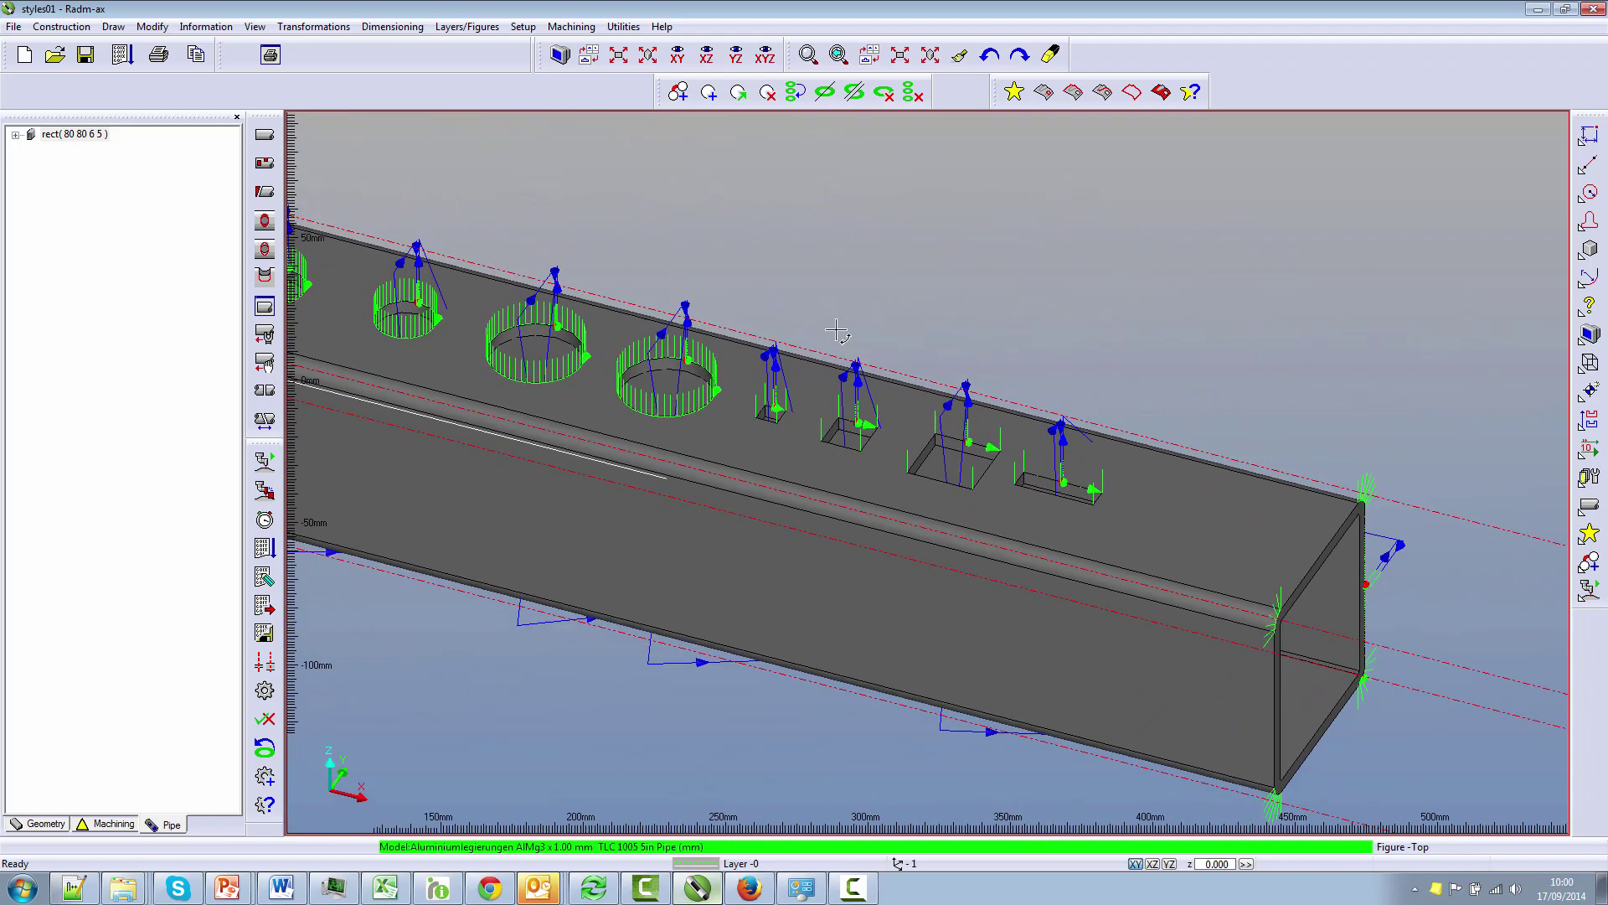
Delete all tube cuts, reopen Auto Cut Style options and show the rule's position choices
{"action": "left_click", "coordinate": [914, 94]}
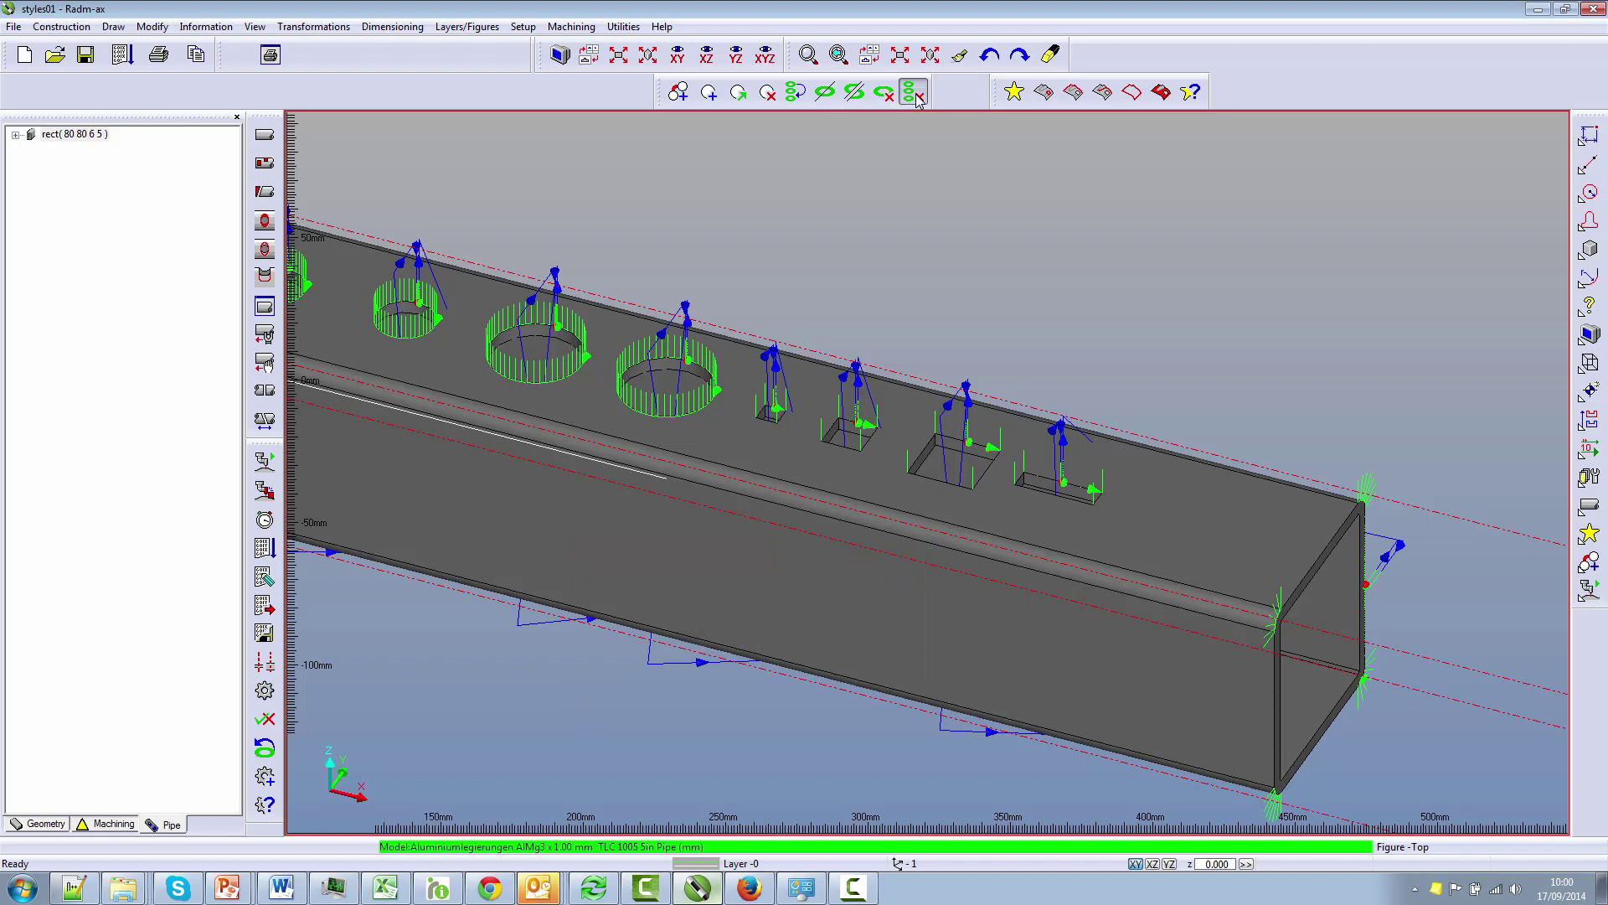
{"action": "left_click", "coordinate": [623, 27]}
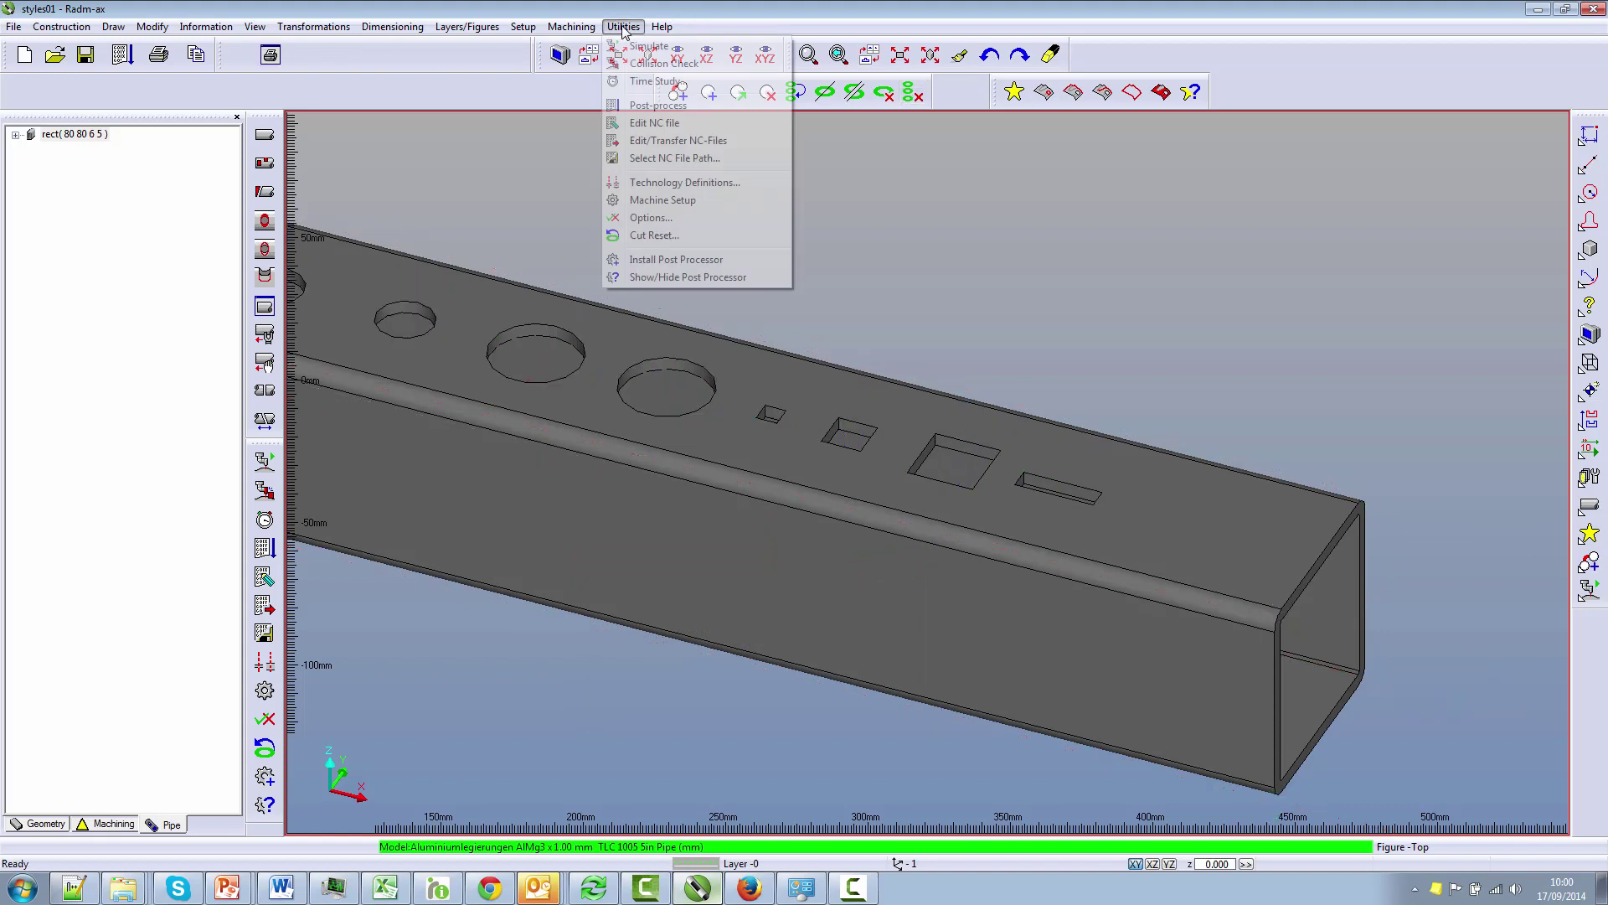
{"action": "left_click", "coordinate": [652, 219]}
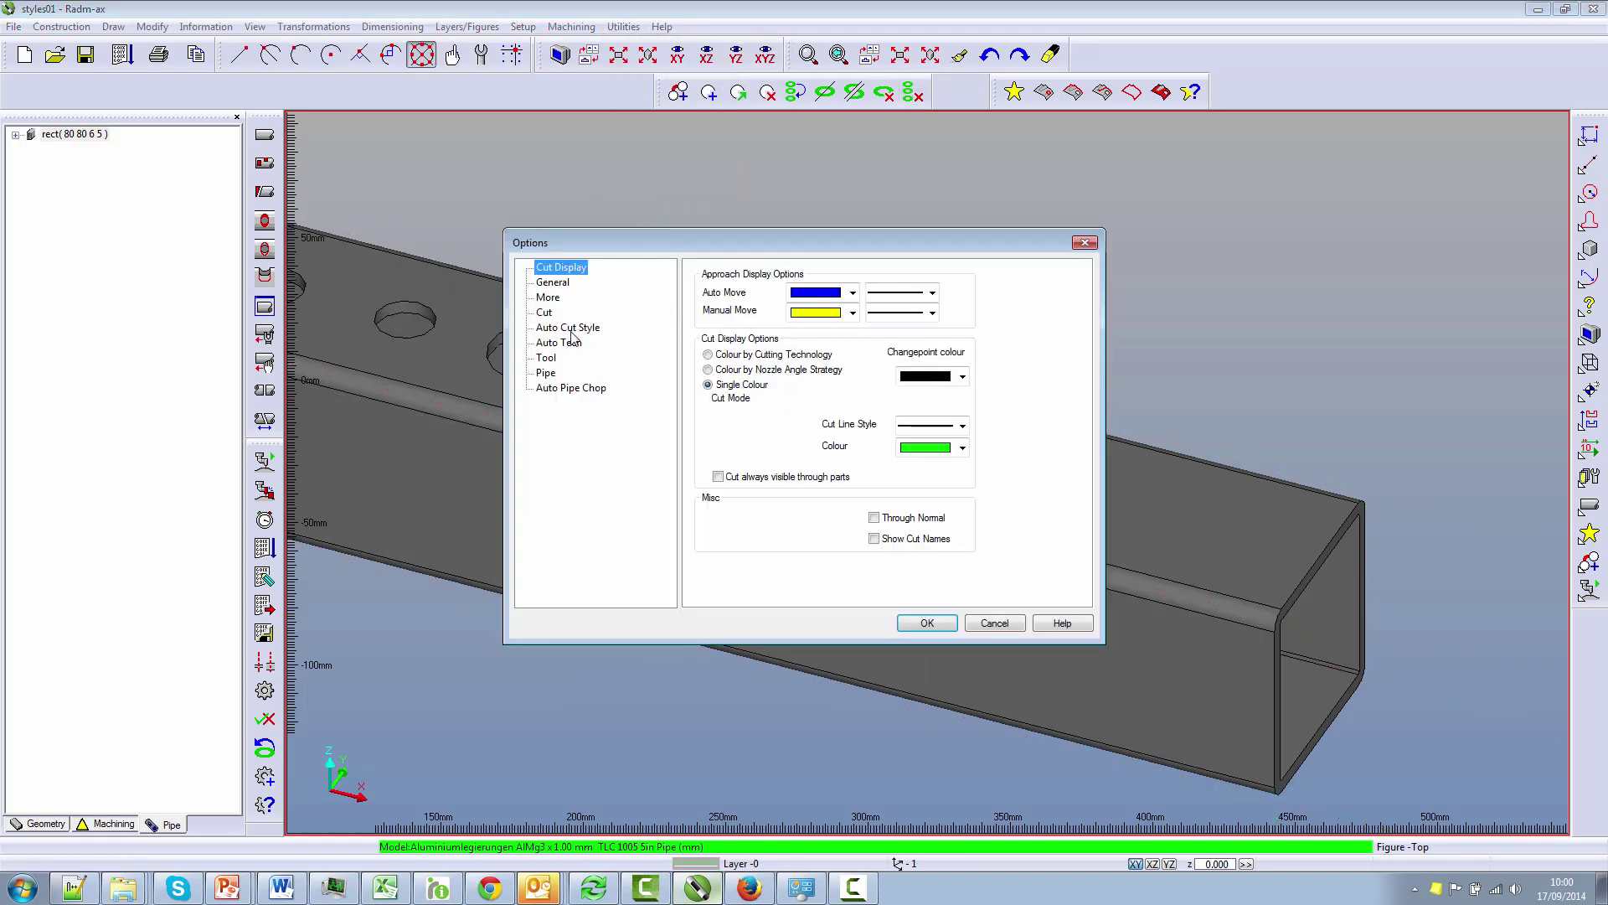
{"action": "left_click", "coordinate": [573, 335]}
{"action": "left_click_drag", "start_coordinate": [809, 251], "coordinate": [896, 262]}
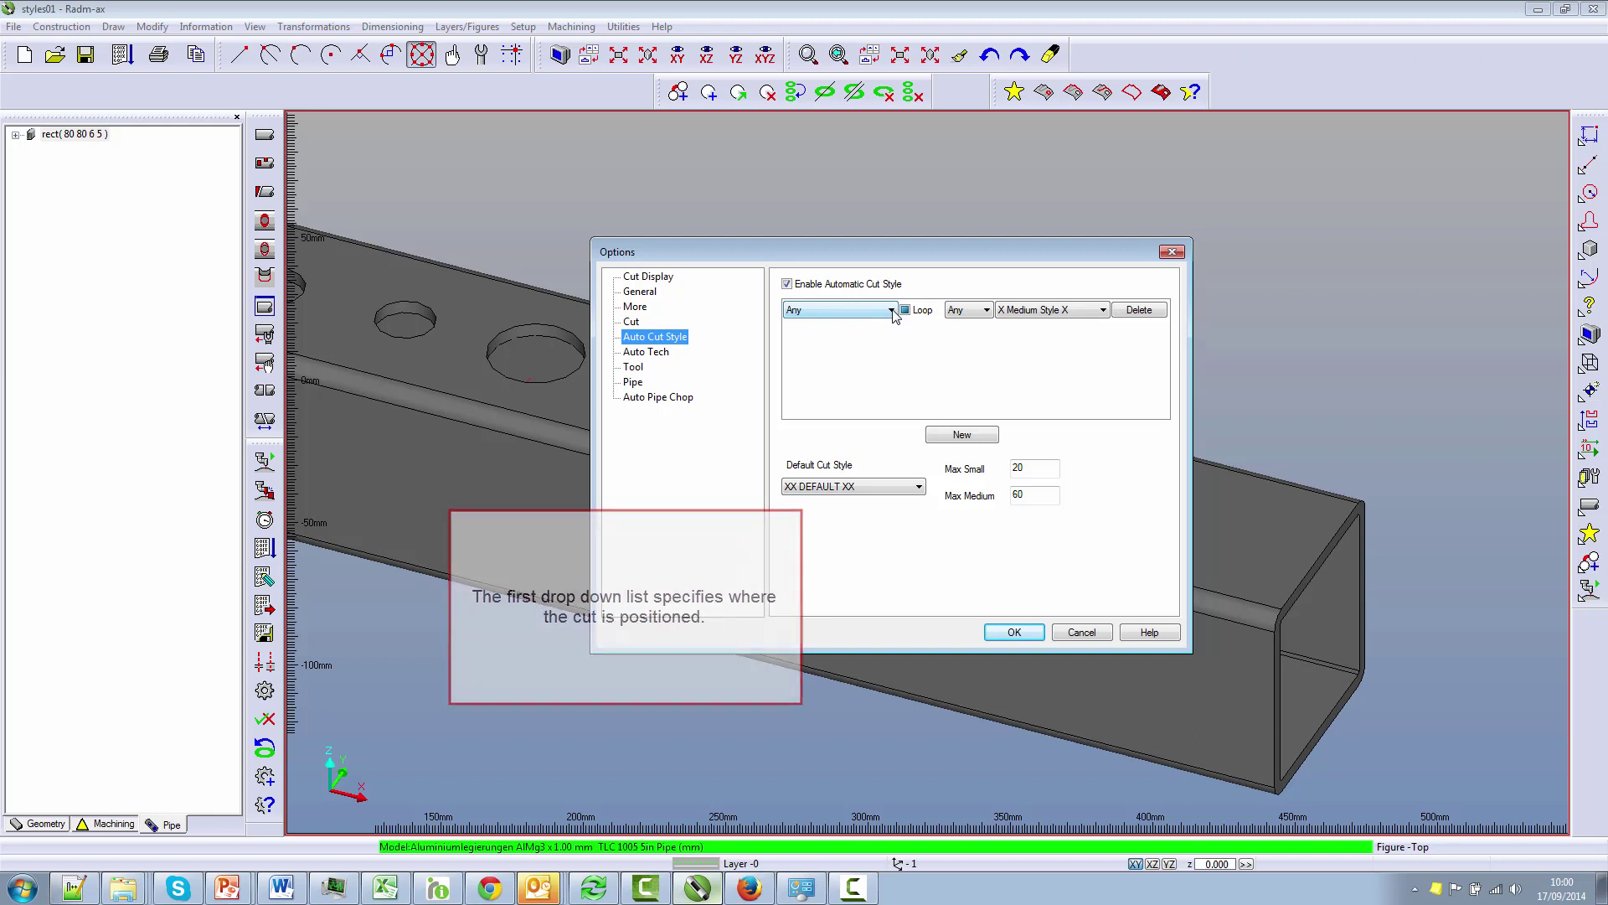
{"action": "left_click", "coordinate": [891, 311]}
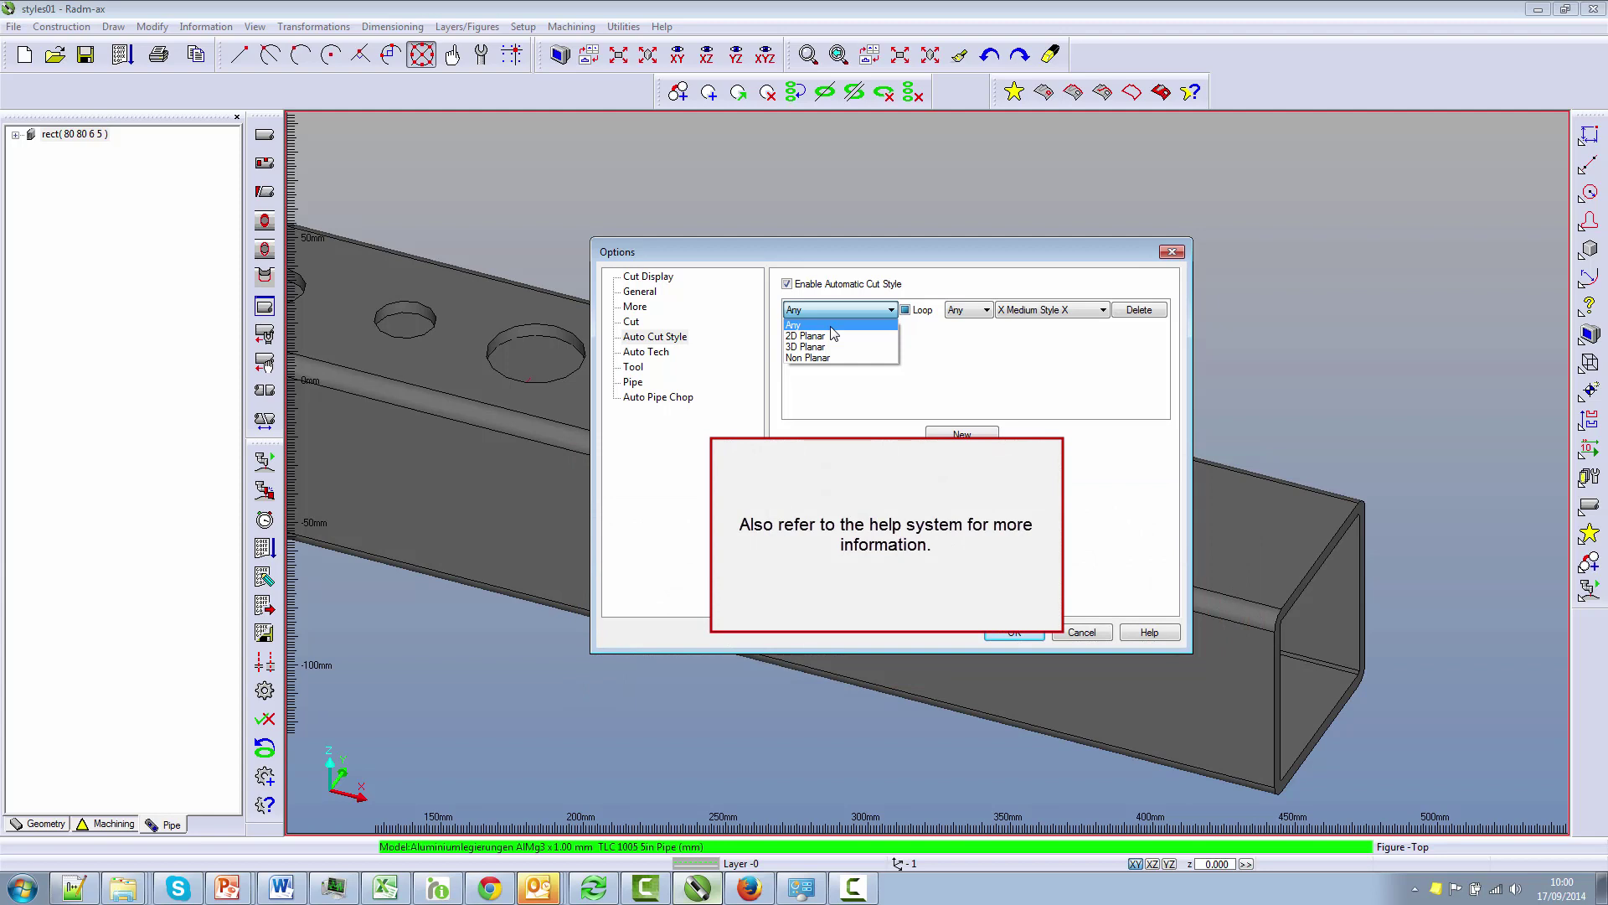
Keep the rule at Any position covering all loops, and show its hole-size choices
{"action": "key", "text": "Escape"}
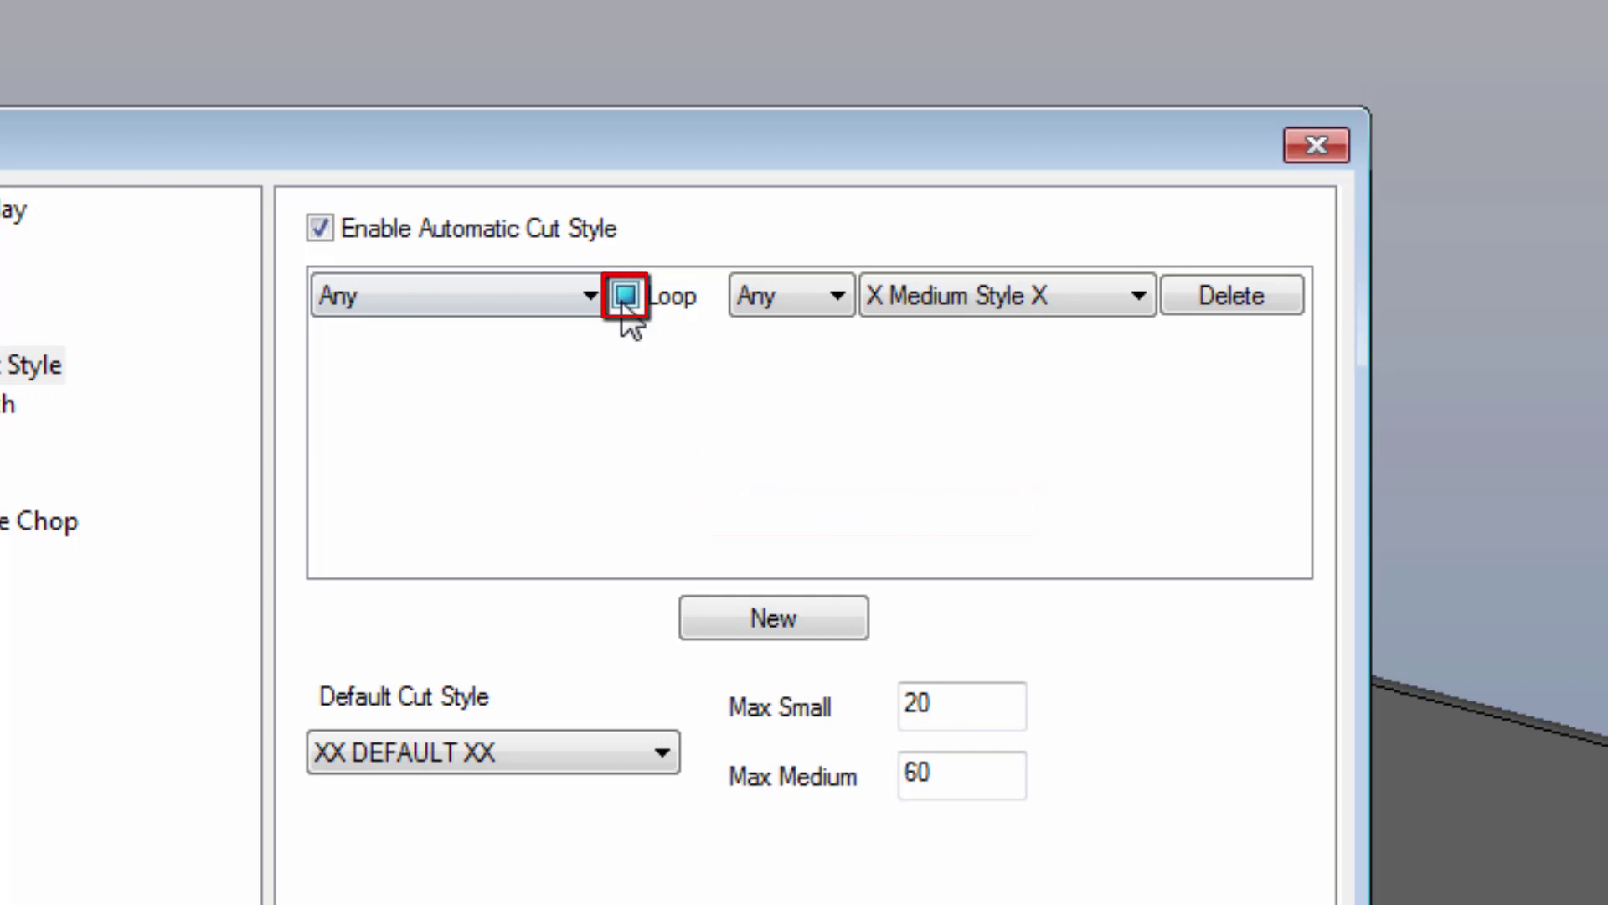
{"action": "left_click", "coordinate": [623, 301]}
{"action": "left_click", "coordinate": [628, 298]}
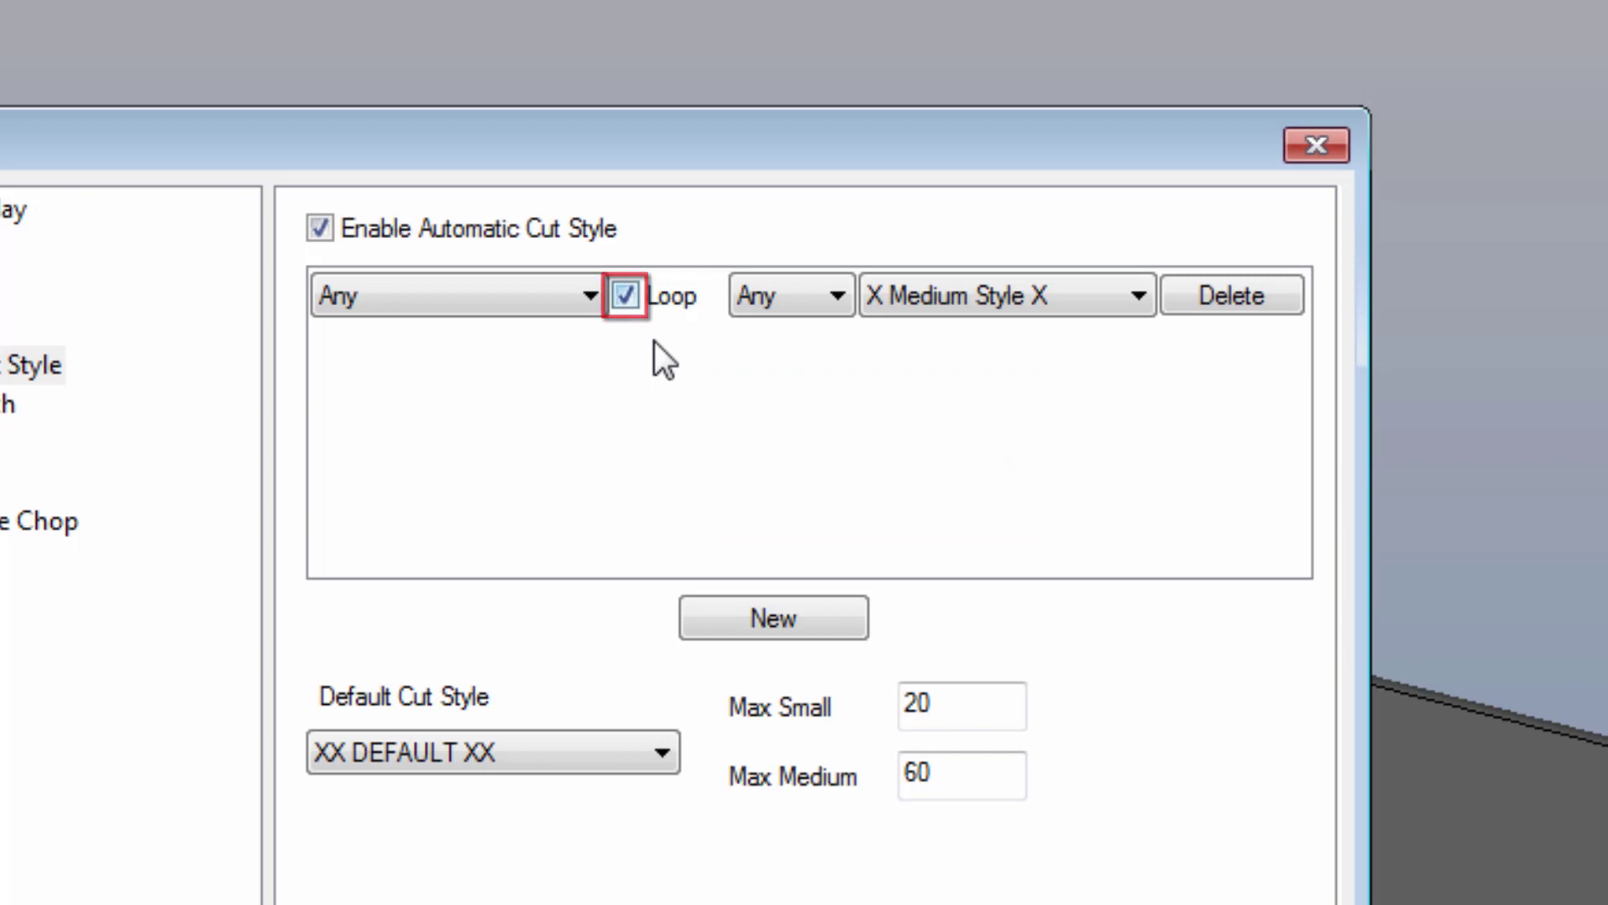
{"action": "left_click", "coordinate": [630, 297]}
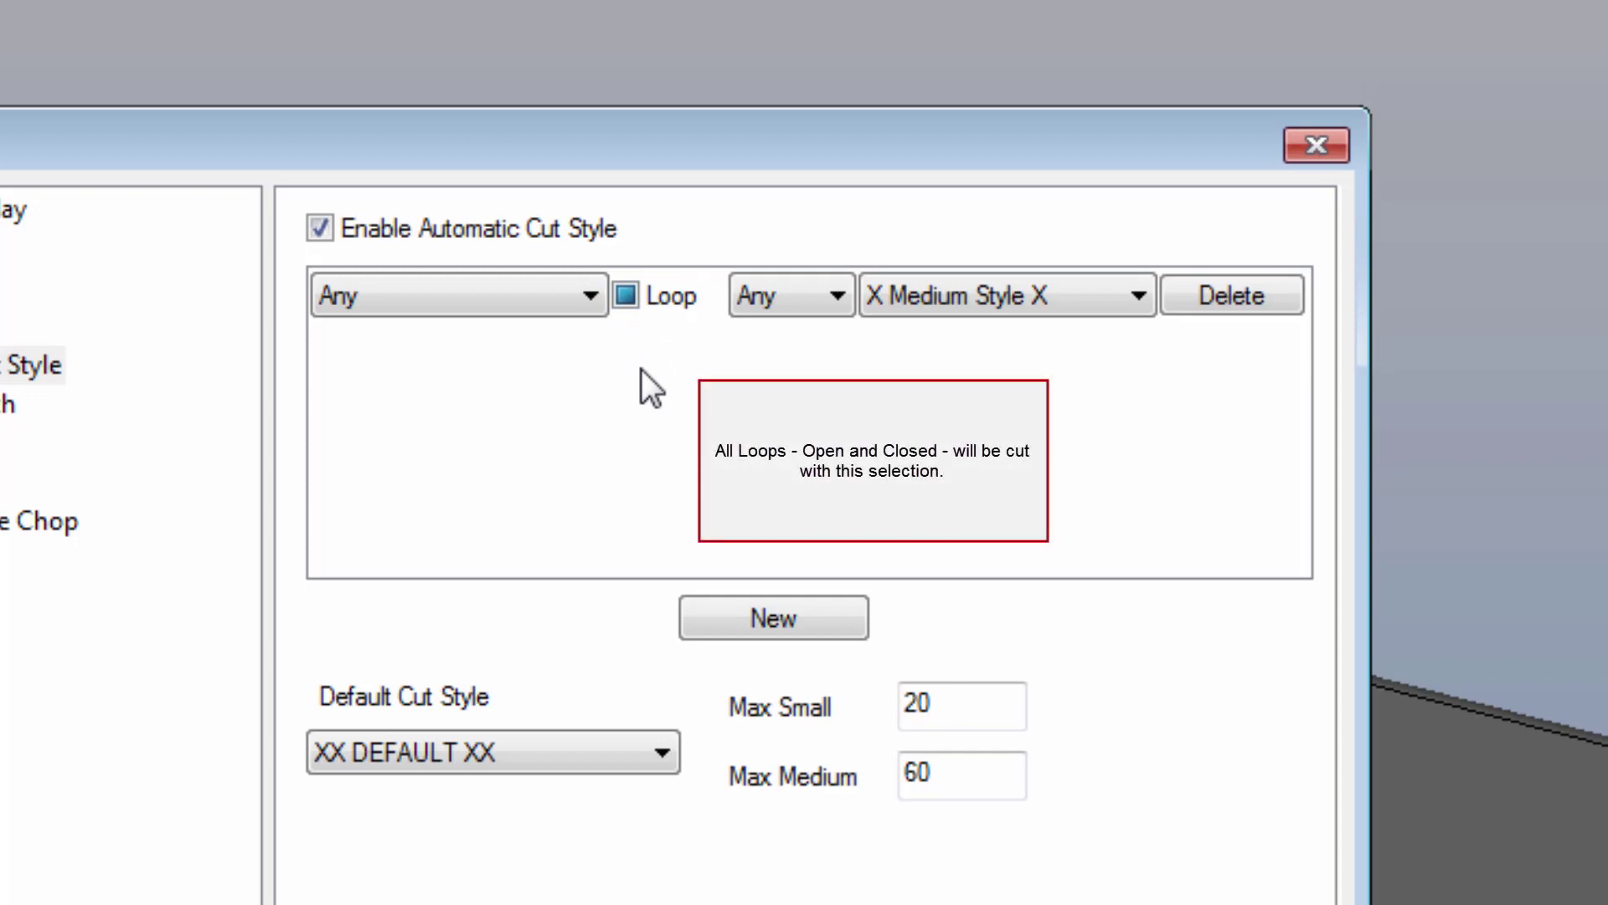
{"action": "left_click", "coordinate": [838, 299]}
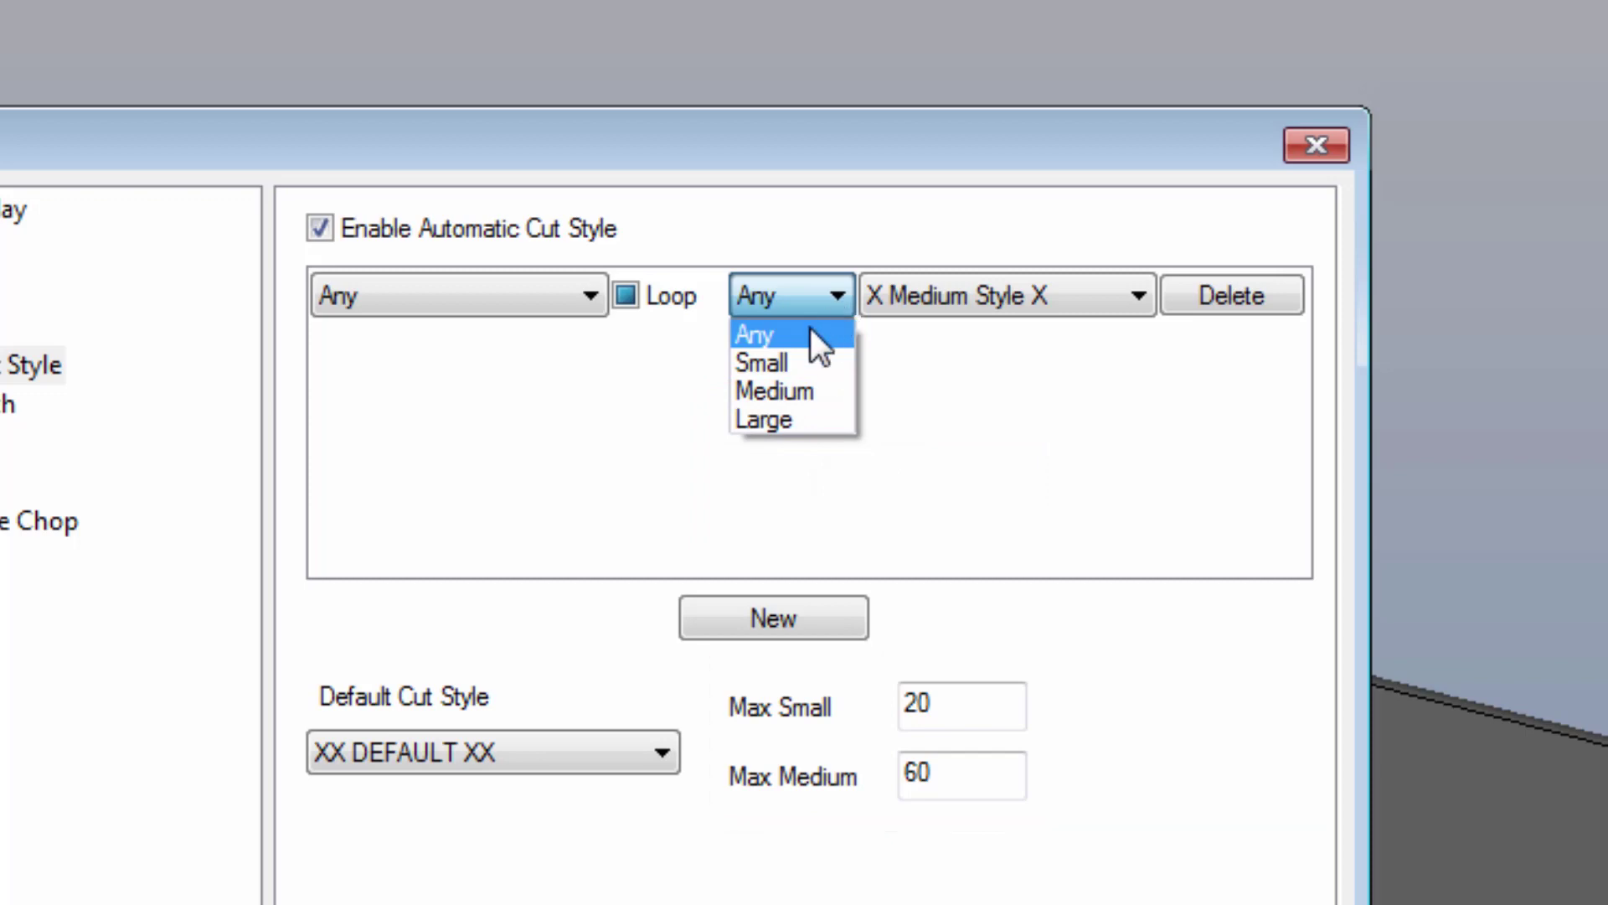
Set the rule to Small holes using X Small Style X
{"action": "left_click", "coordinate": [787, 364]}
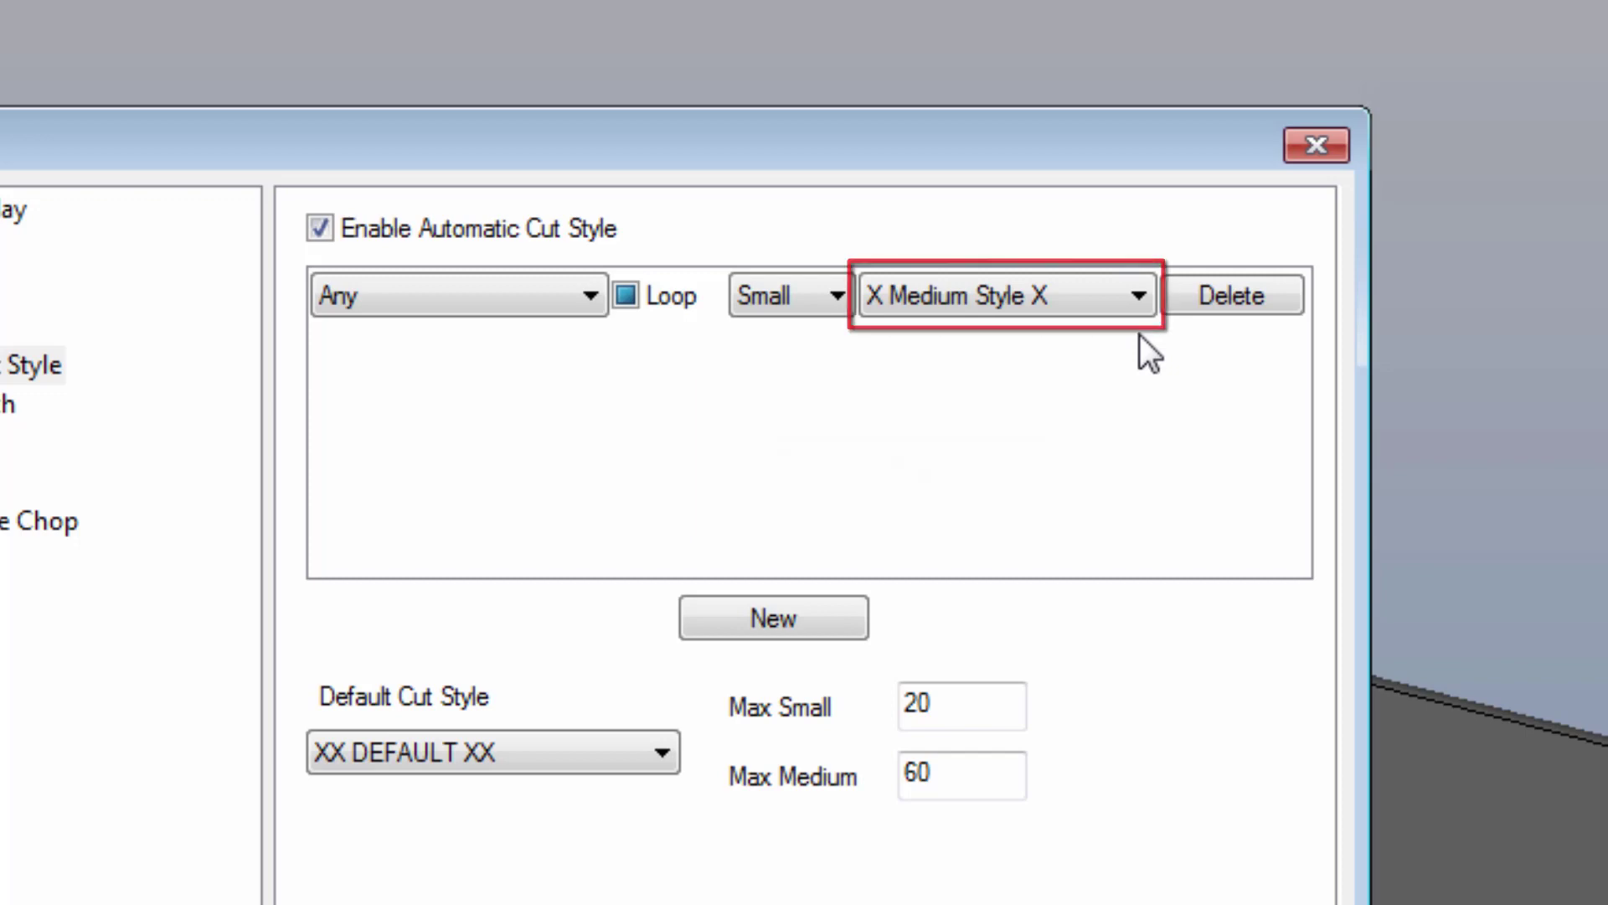
{"action": "left_click", "coordinate": [1101, 302]}
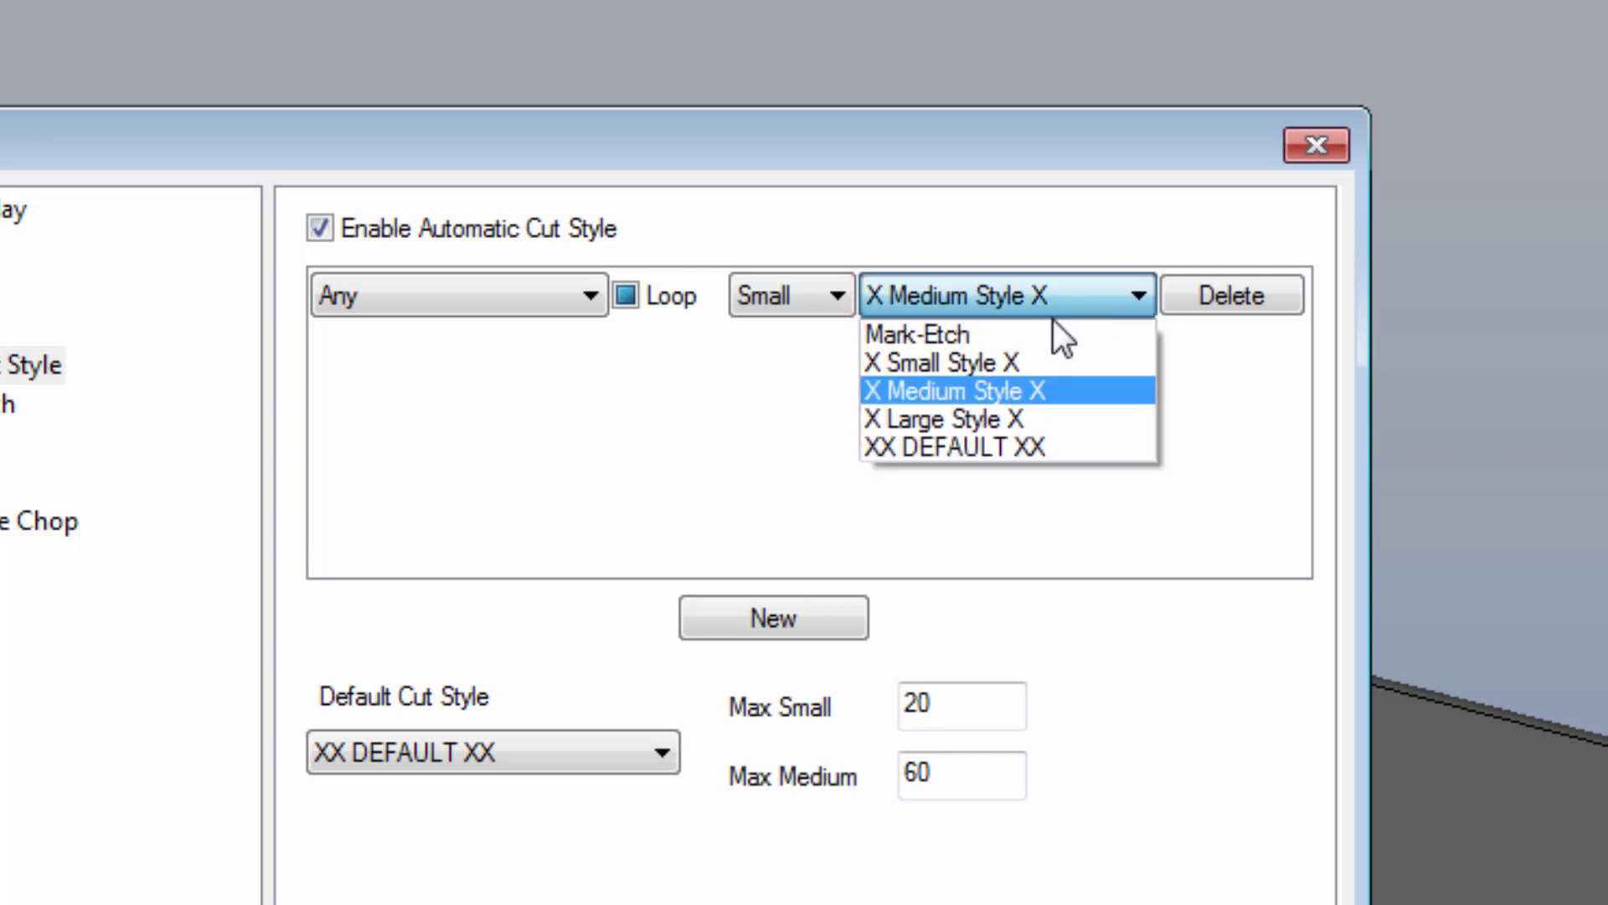
{"action": "left_click", "coordinate": [967, 362]}
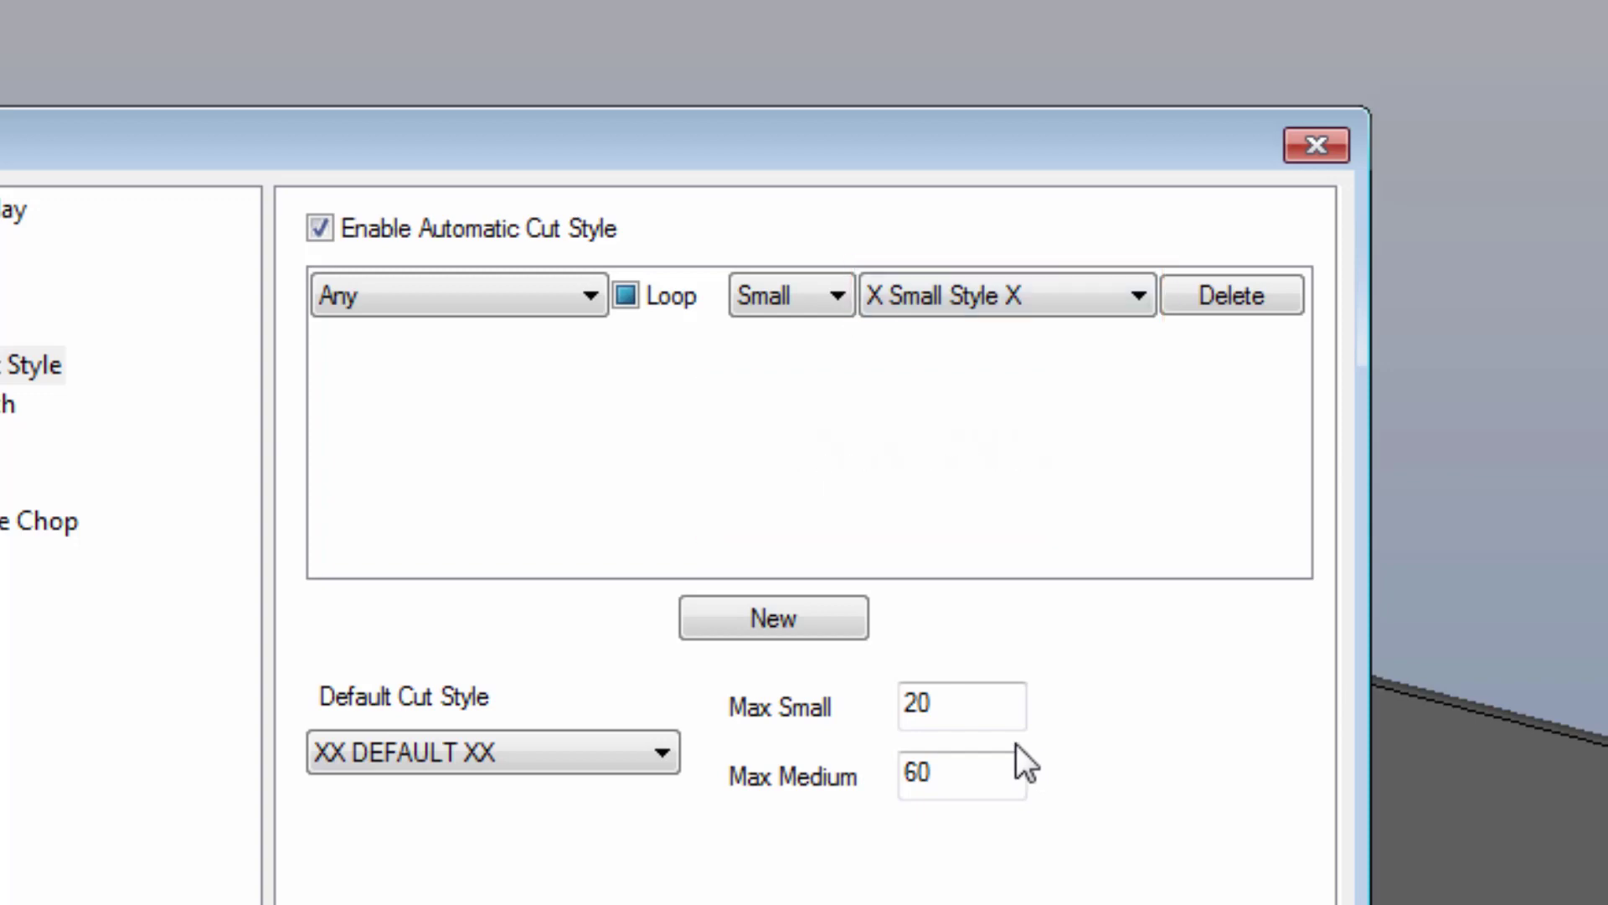
Change the size limits to Max Small 10 and Max Medium 25
{"action": "left_click_drag", "start_coordinate": [1005, 702], "coordinate": [876, 702]}
{"action": "left_click_drag", "start_coordinate": [958, 765], "coordinate": [908, 764]}
{"action": "left_click_drag", "start_coordinate": [951, 708], "coordinate": [889, 726]}
{"action": "type", "text": "10"}
{"action": "left_click_drag", "start_coordinate": [941, 766], "coordinate": [865, 779]}
{"action": "type", "text": "25"}
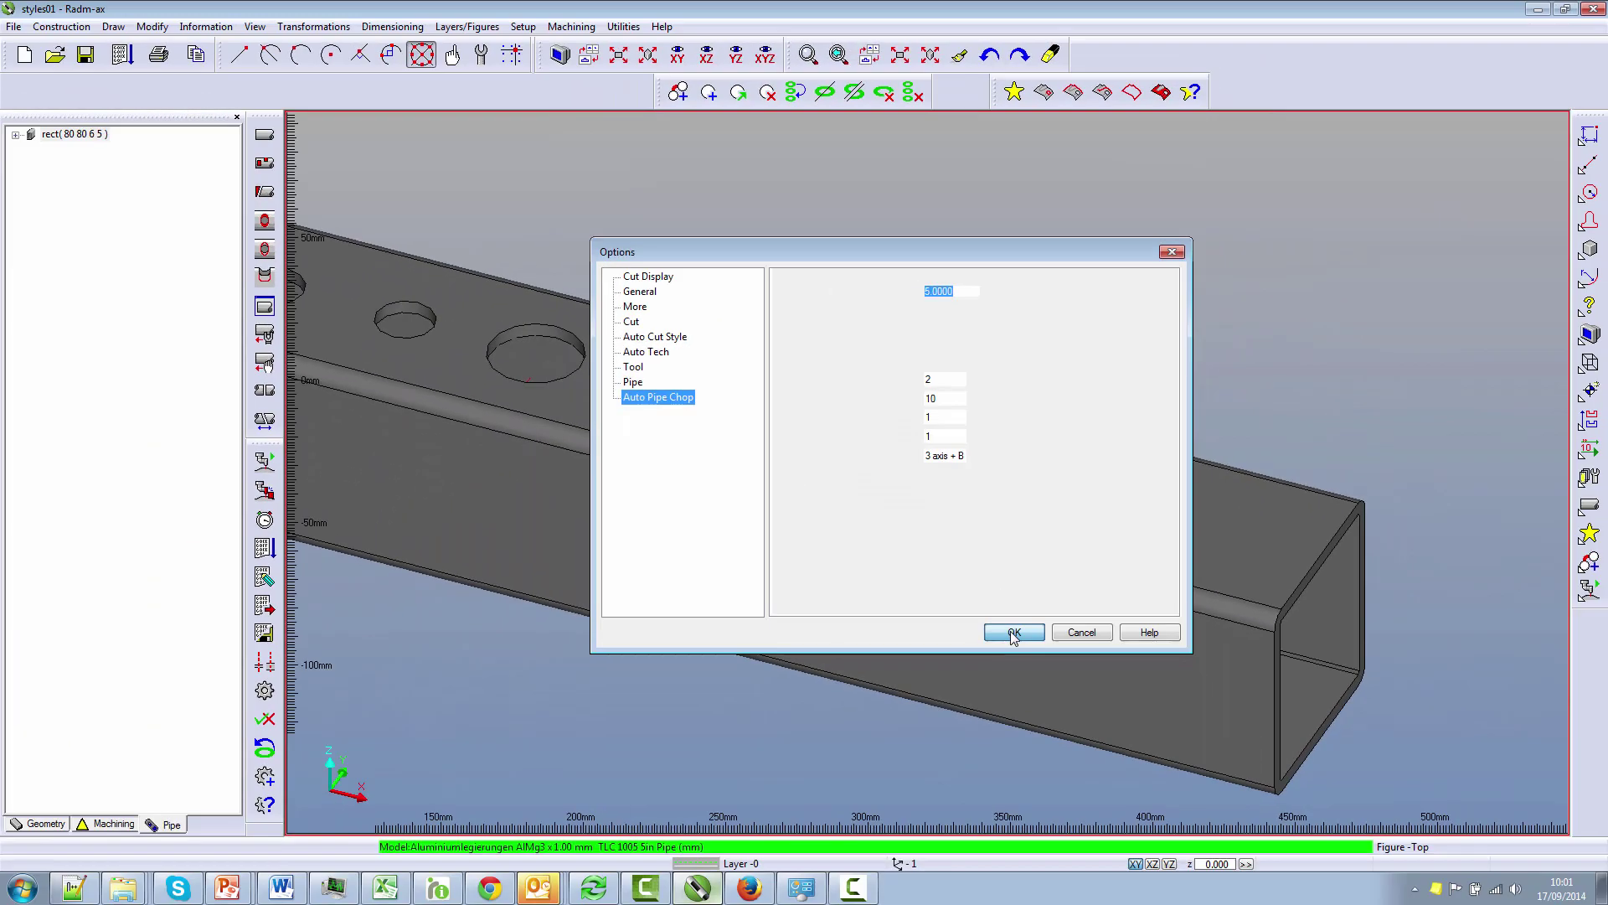
Save the options and cut all tube holes with Automatic Cutting Style on, Ok to All
{"action": "left_click", "coordinate": [1013, 633]}
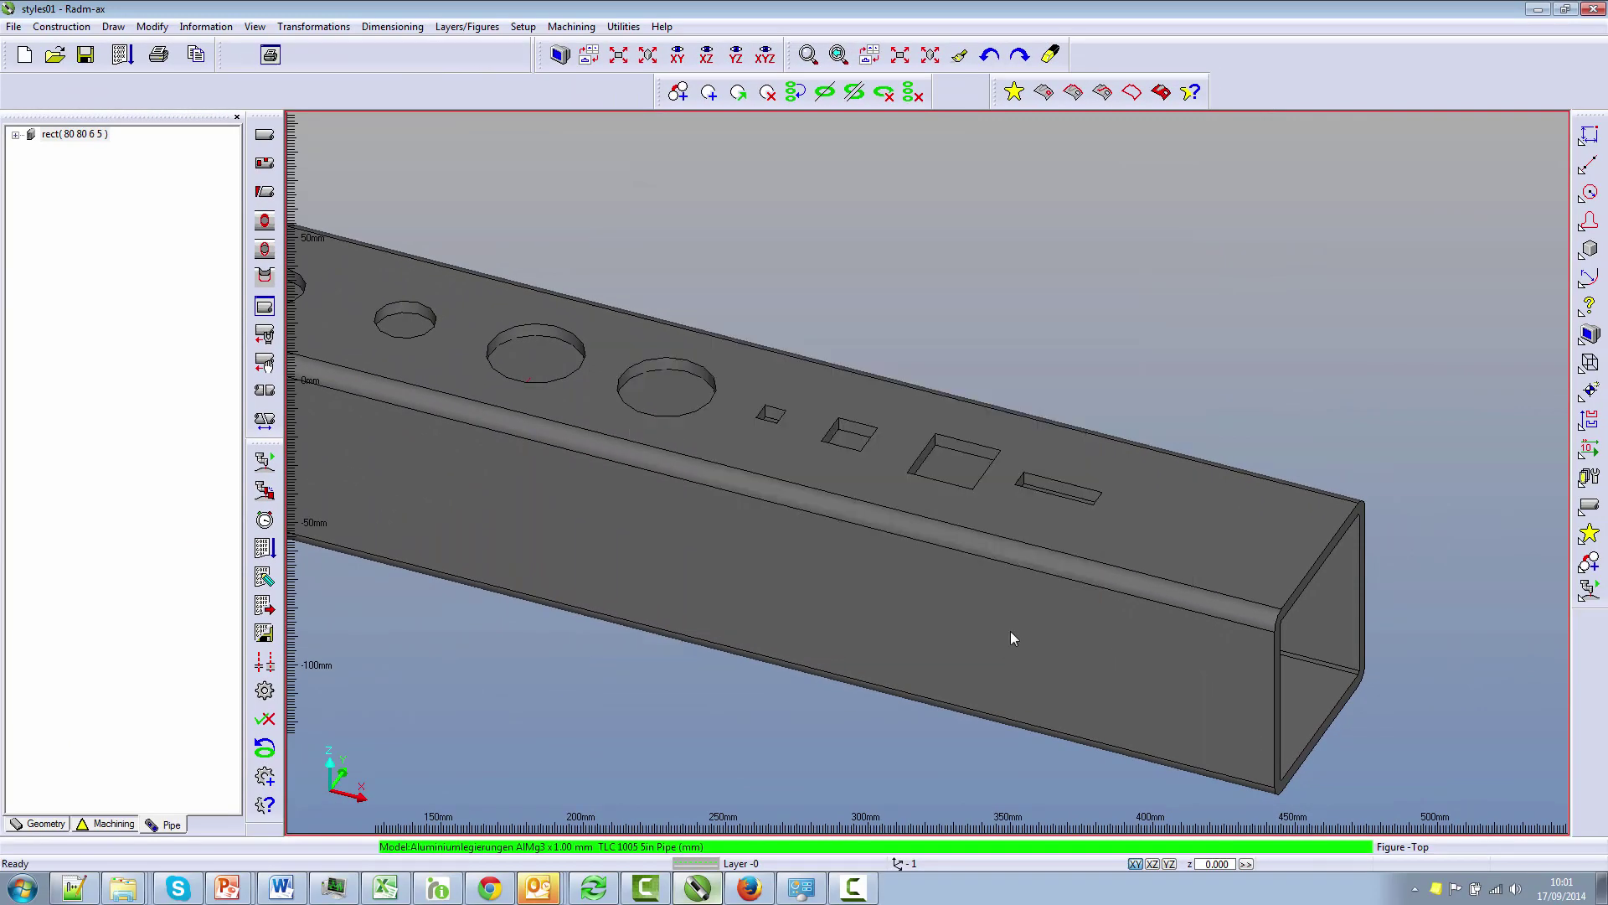
{"action": "left_click", "coordinate": [1014, 92]}
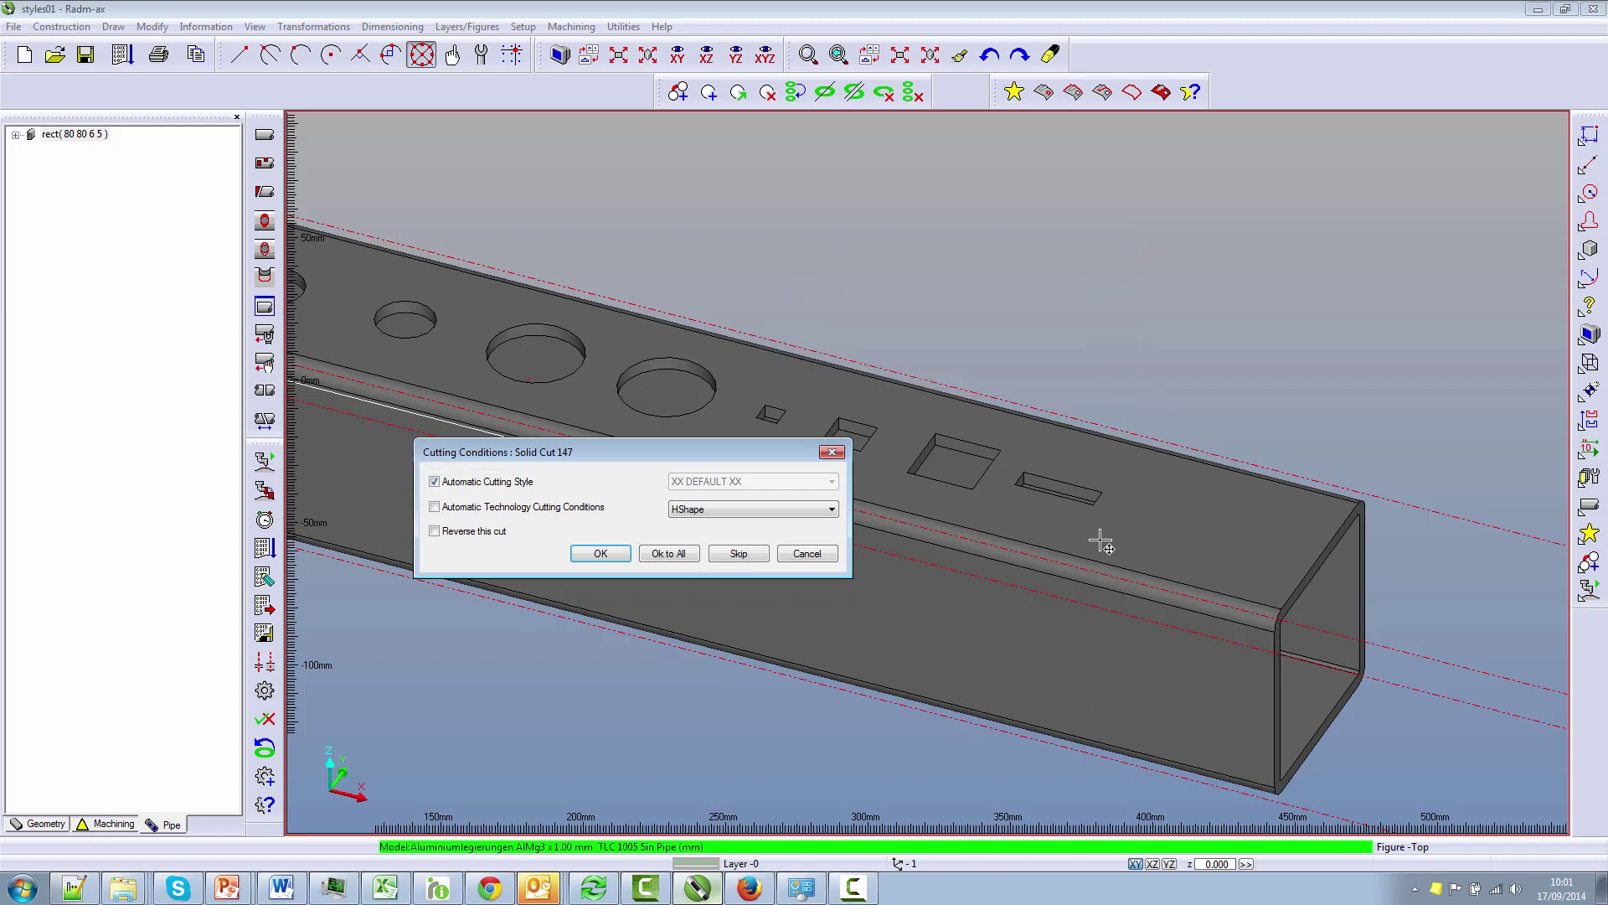
{"action": "left_click", "coordinate": [452, 486]}
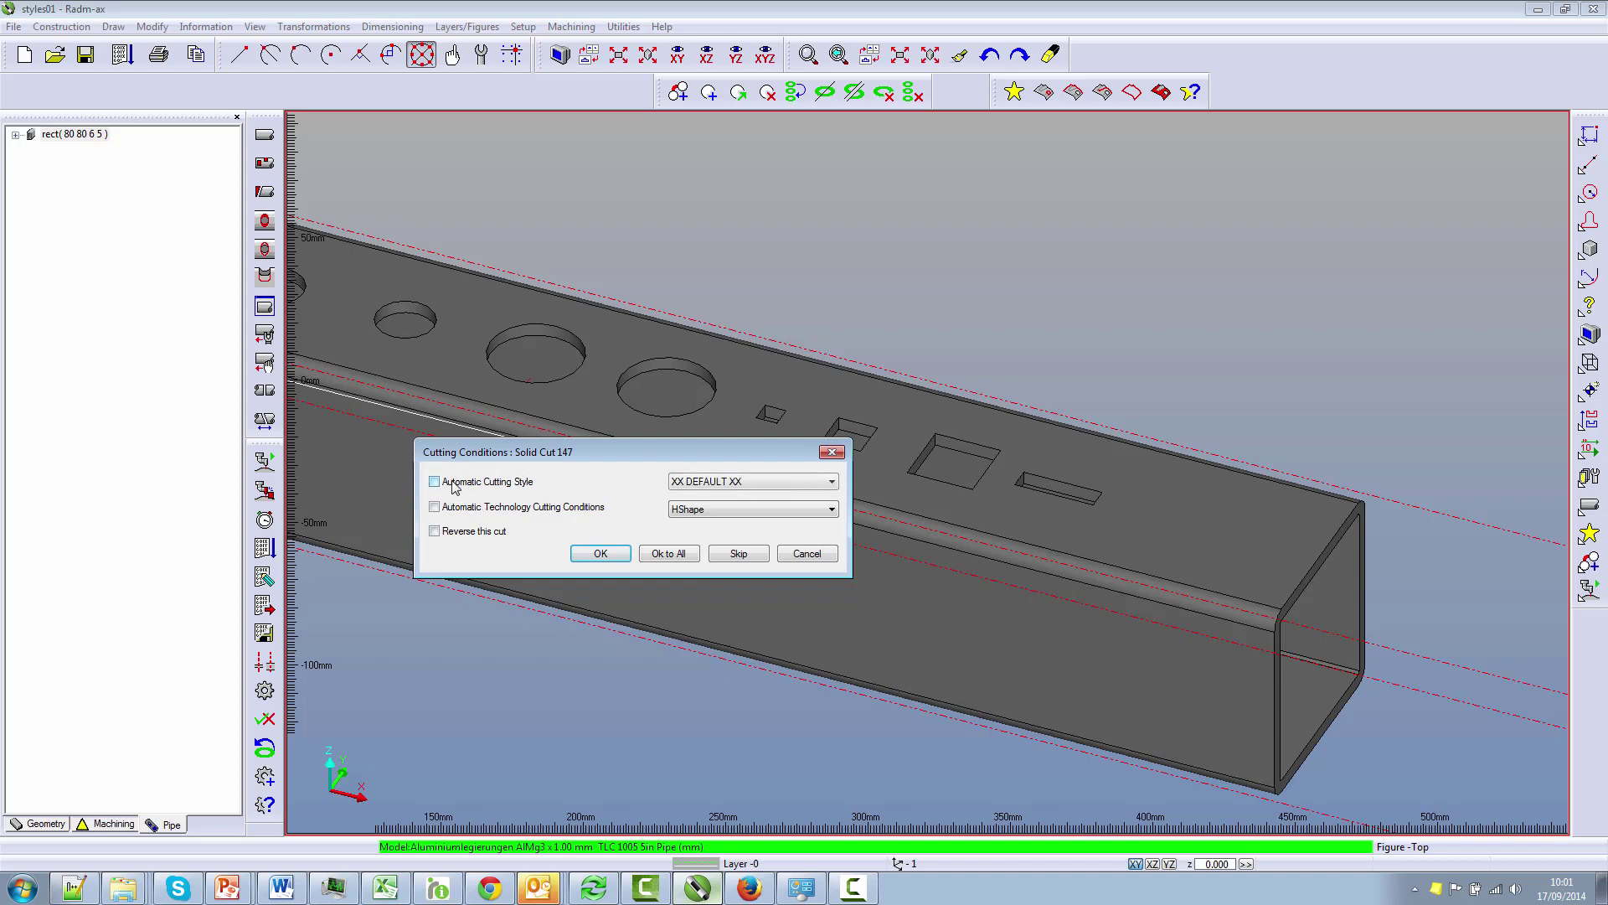
{"action": "left_click", "coordinate": [452, 486]}
{"action": "left_click", "coordinate": [666, 555]}
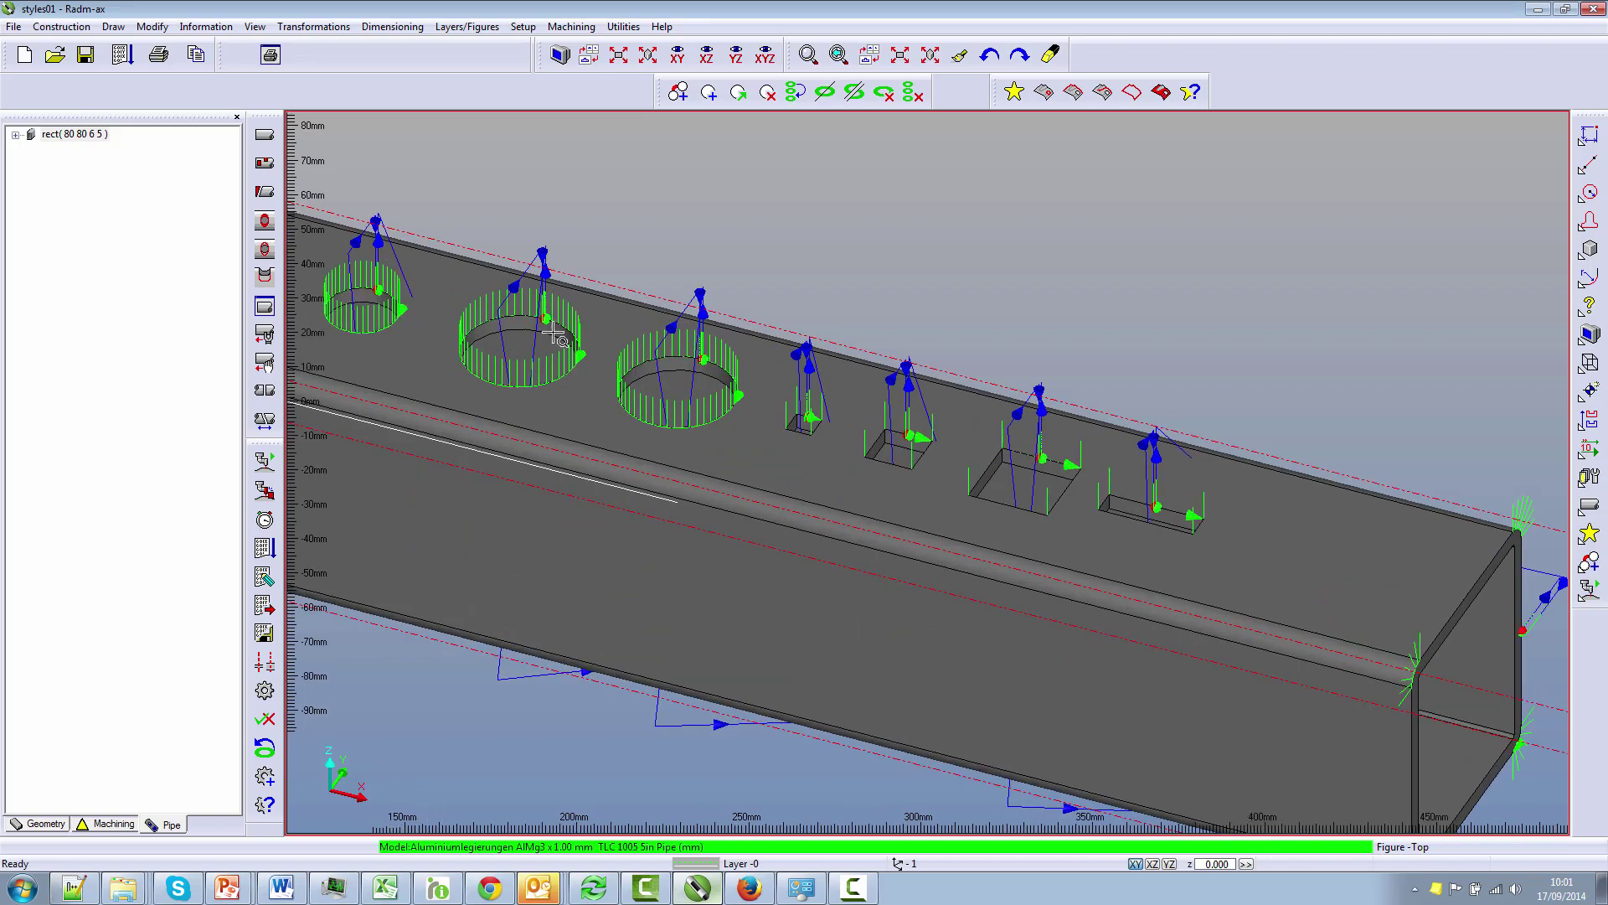
{"action": "scroll", "coordinate": [432, 315], "scroll_direction": "up", "scroll_amount": 2}
{"action": "scroll", "coordinate": [645, 405], "scroll_direction": "up", "scroll_amount": 2}
{"action": "scroll", "coordinate": [670, 393], "scroll_direction": "up", "scroll_amount": 2}
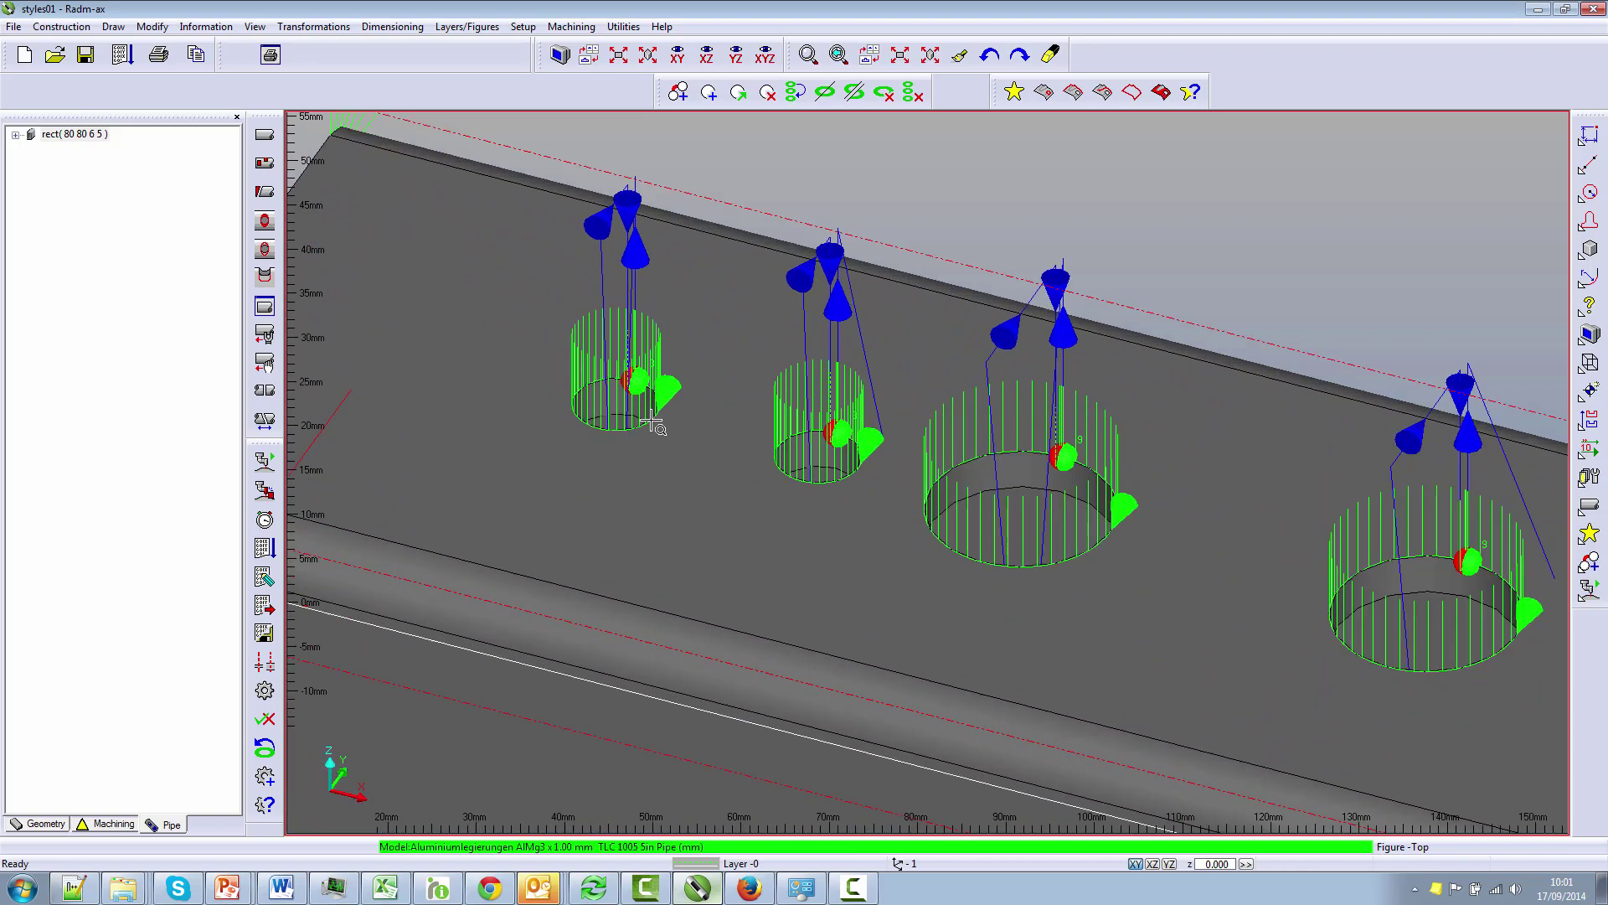
{"action": "scroll", "coordinate": [706, 387], "scroll_direction": "up", "scroll_amount": 2}
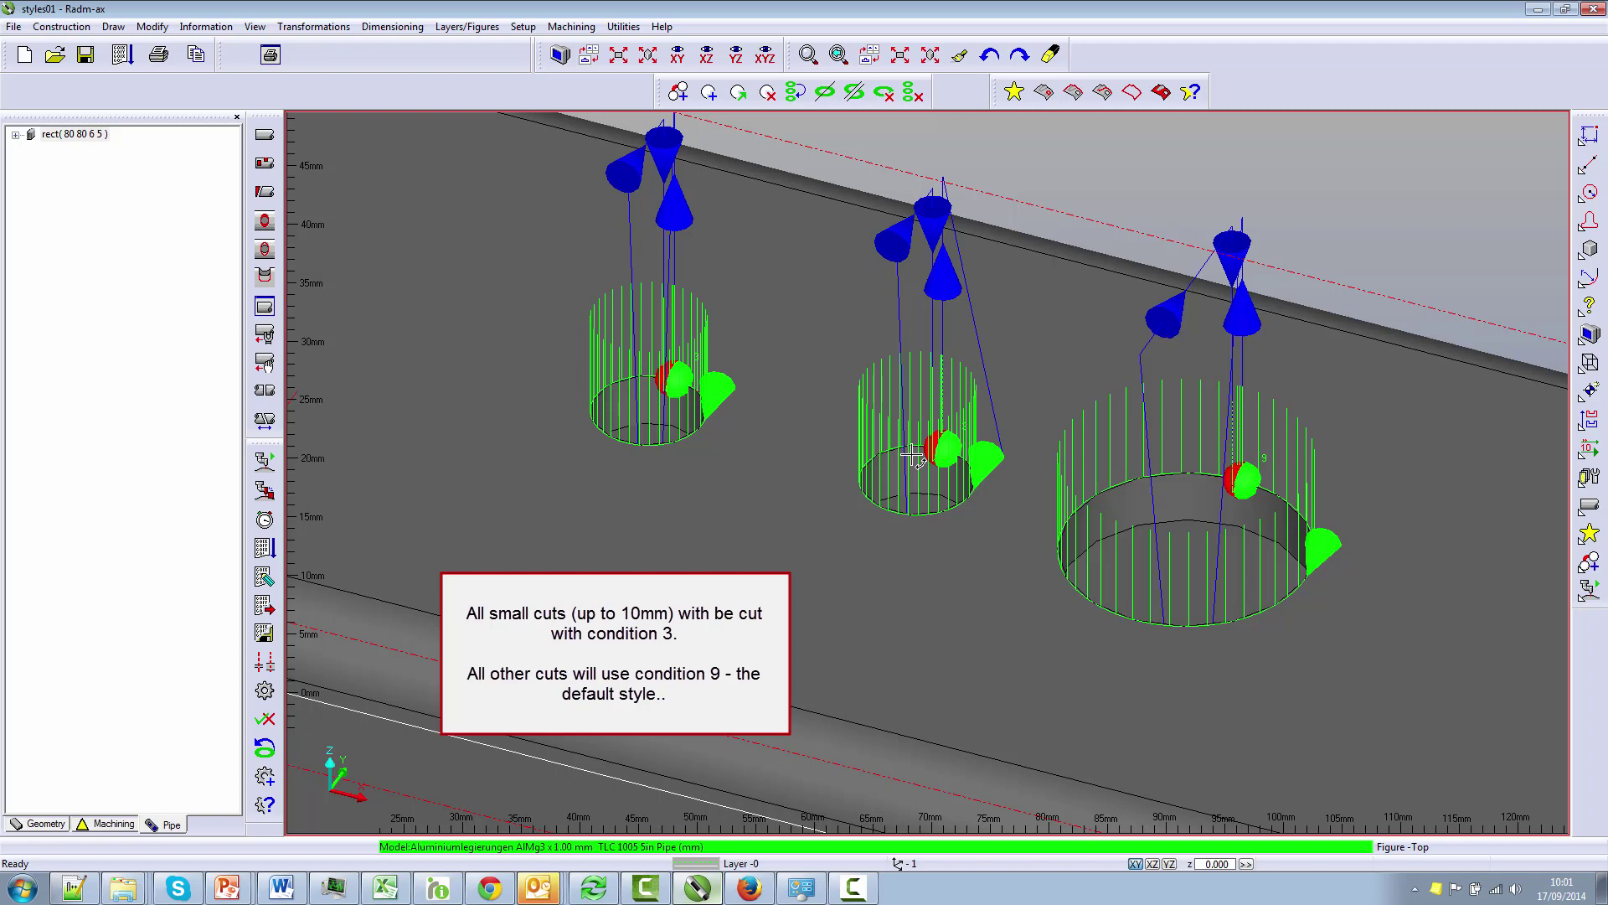
{"action": "scroll", "coordinate": [980, 435], "scroll_direction": "up", "scroll_amount": 2}
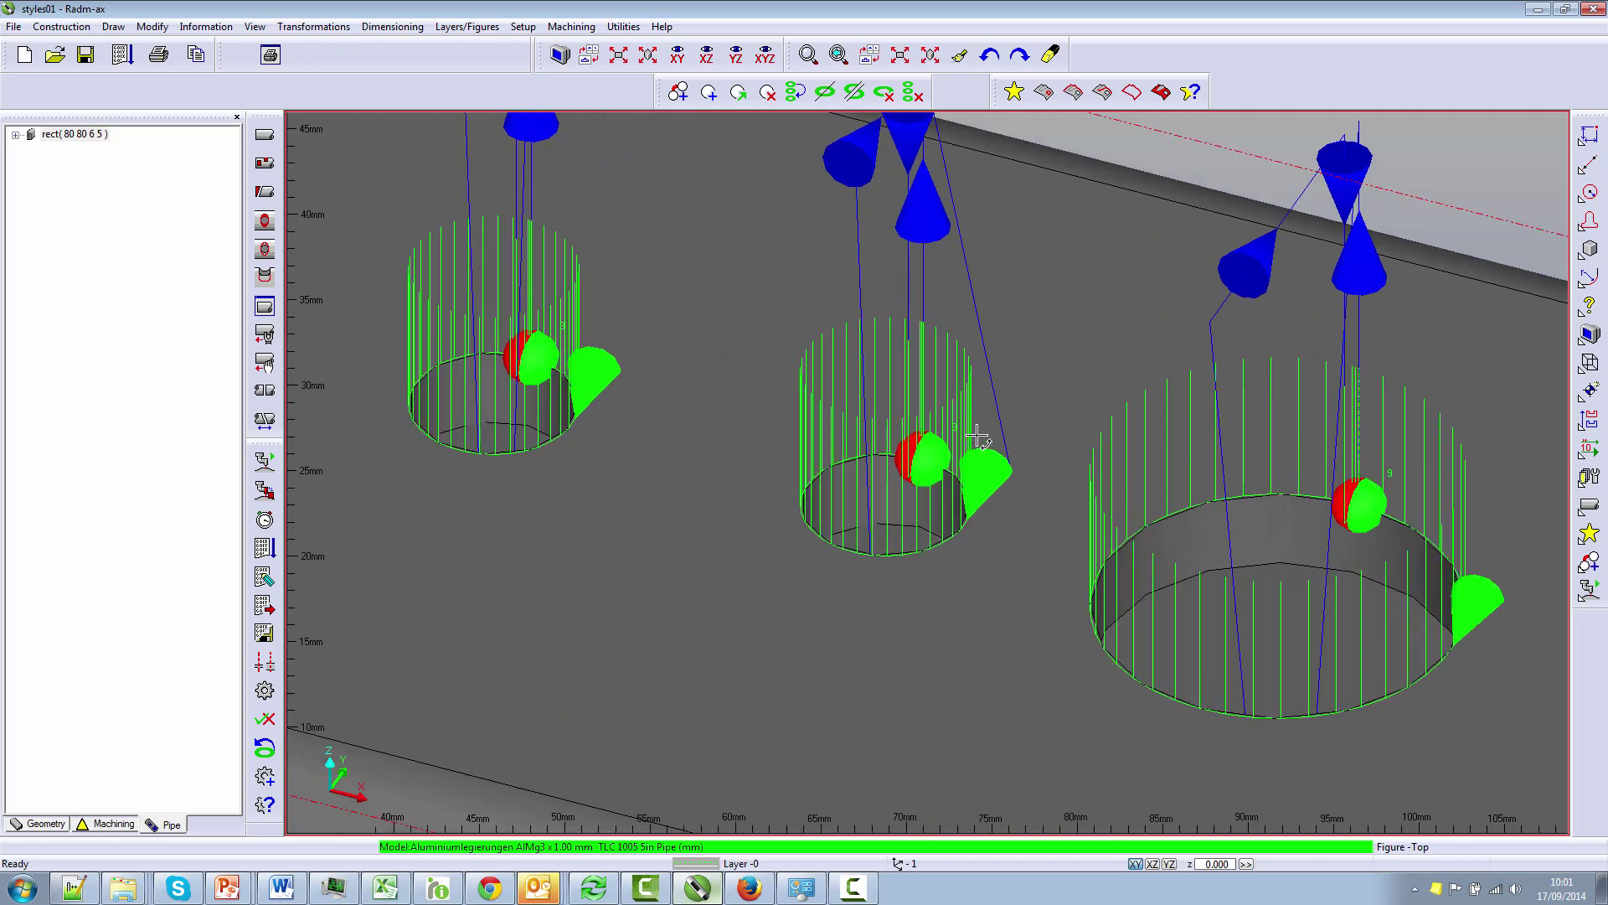
{"action": "middle_click_drag", "start_coordinate": [1478, 708], "coordinate": [687, 473]}
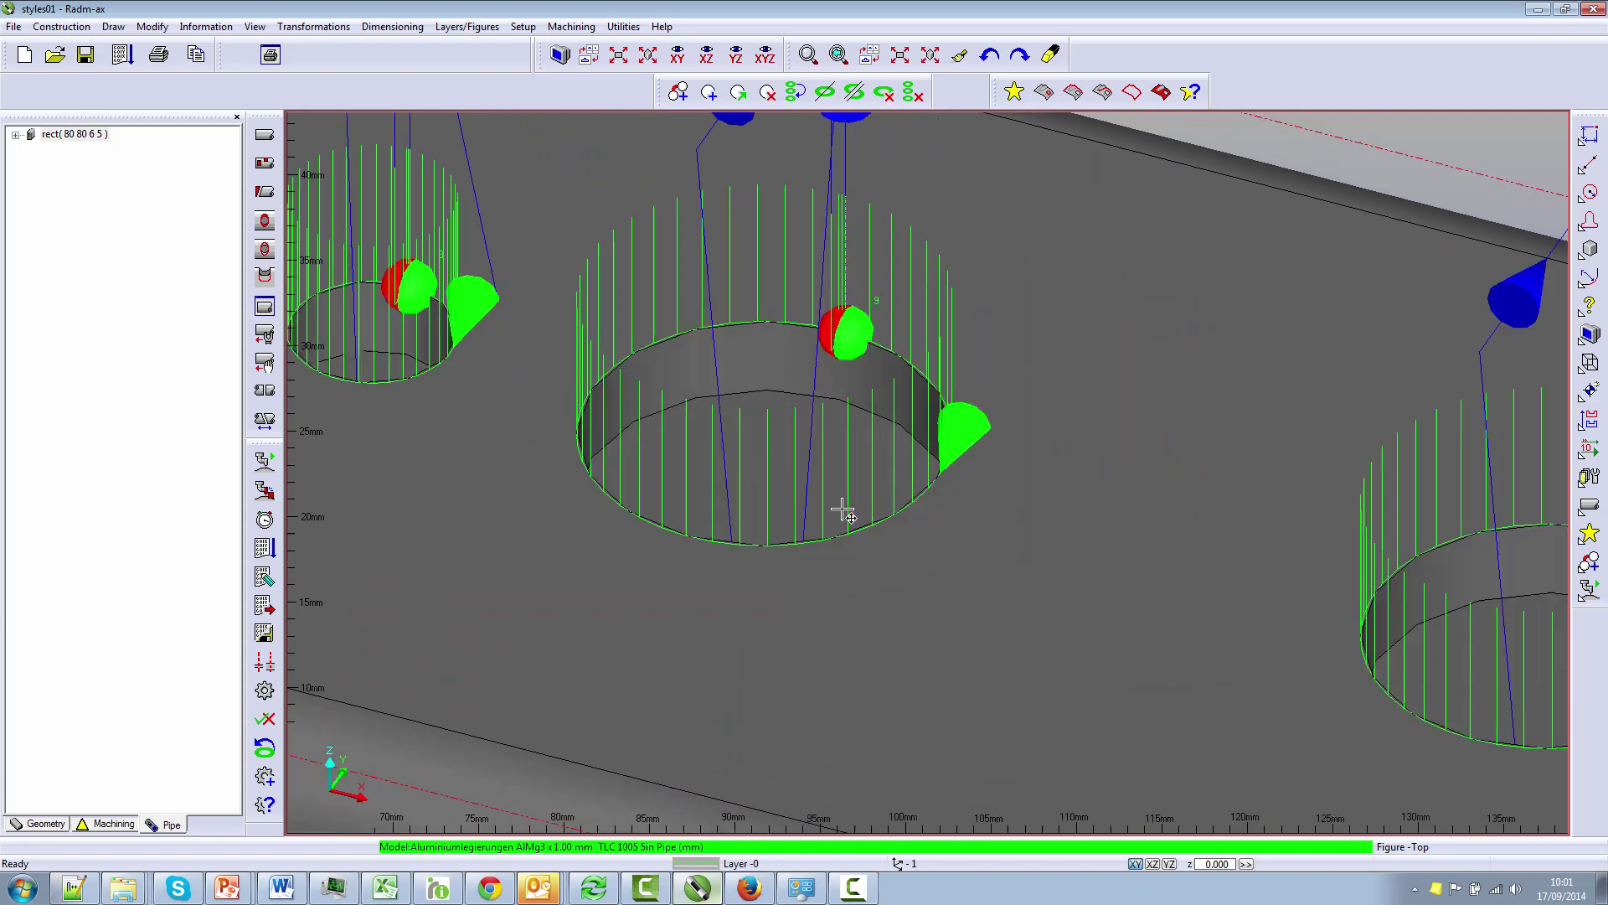
{"action": "middle_click_drag", "start_coordinate": [1470, 723], "coordinate": [417, 430]}
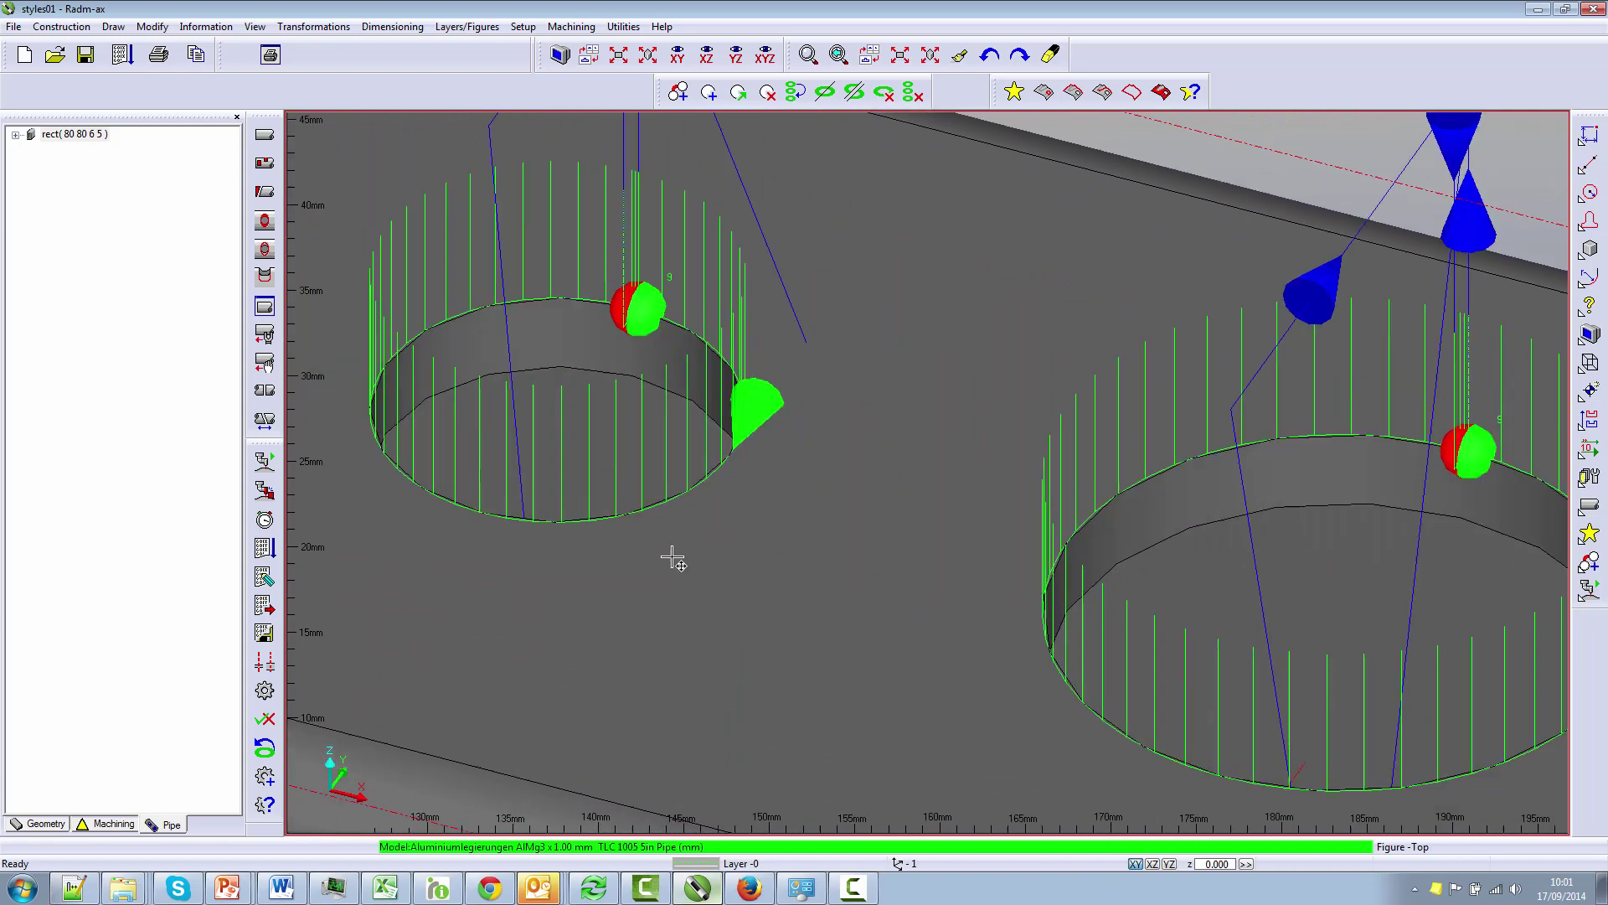
{"action": "middle_click_drag", "start_coordinate": [1456, 686], "coordinate": [568, 520]}
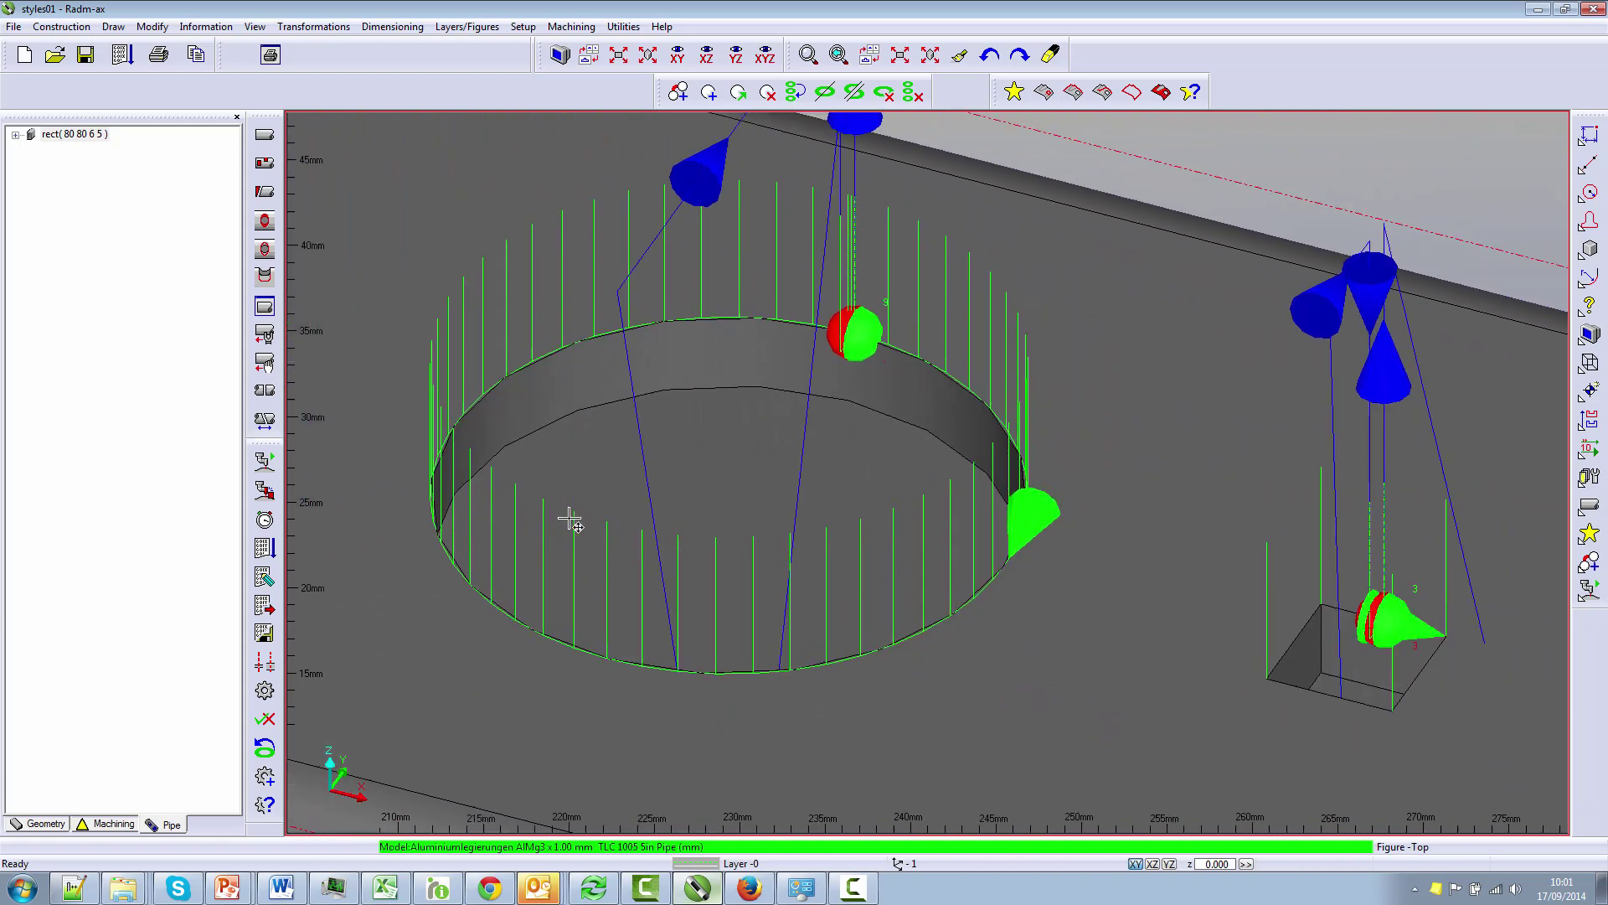
{"action": "middle_click_drag", "start_coordinate": [1440, 666], "coordinate": [765, 460]}
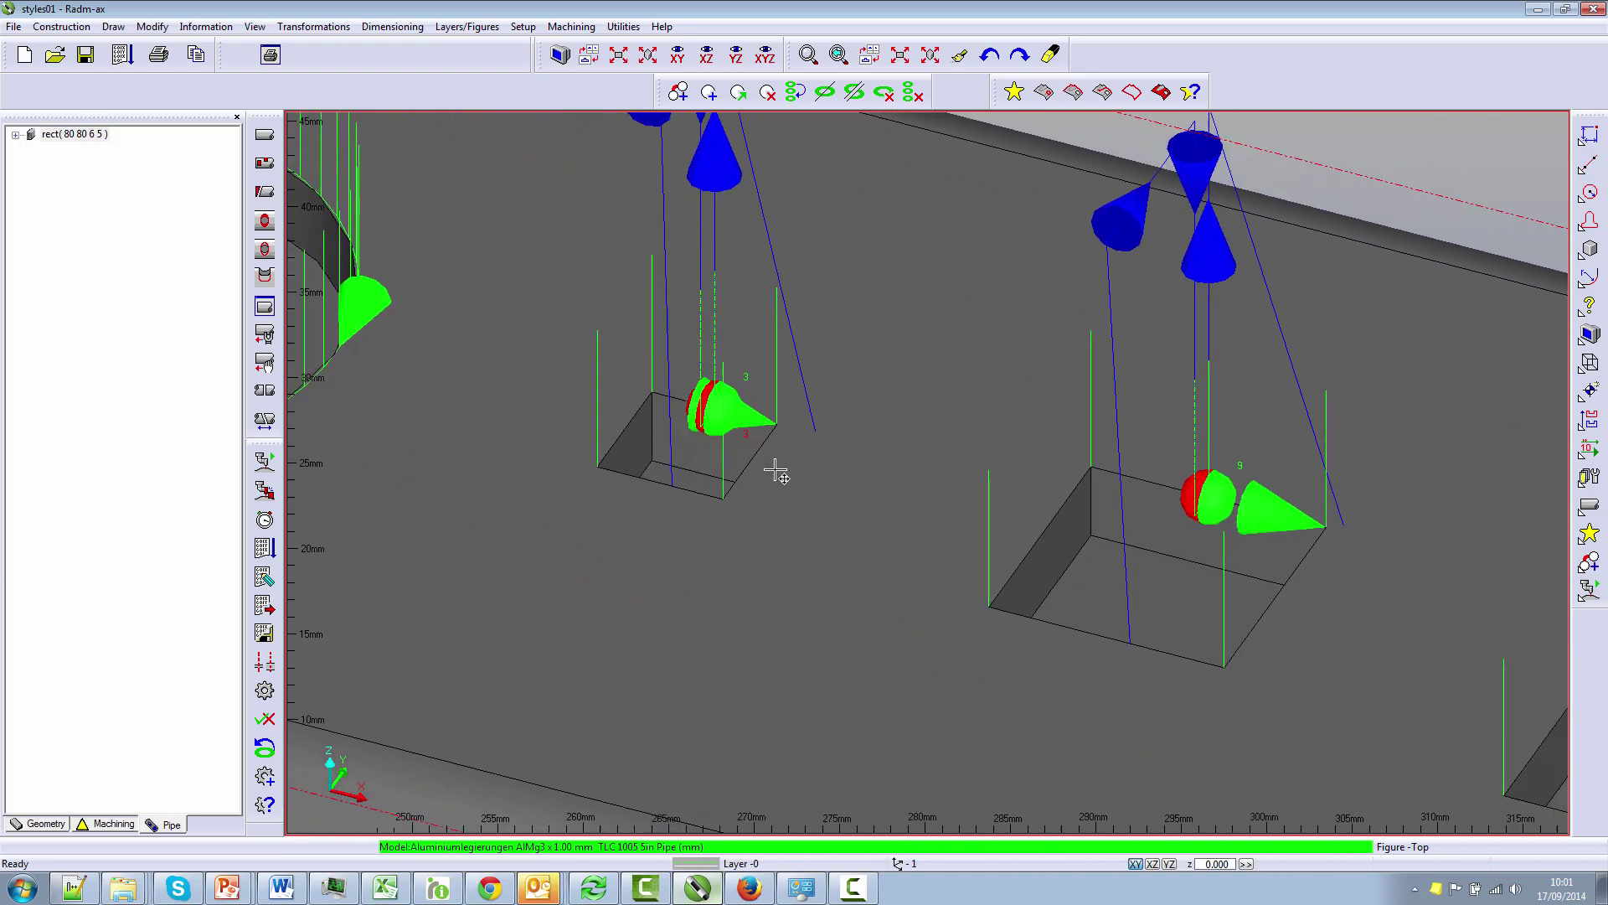
{"action": "middle_click_drag", "start_coordinate": [1256, 628], "coordinate": [838, 544]}
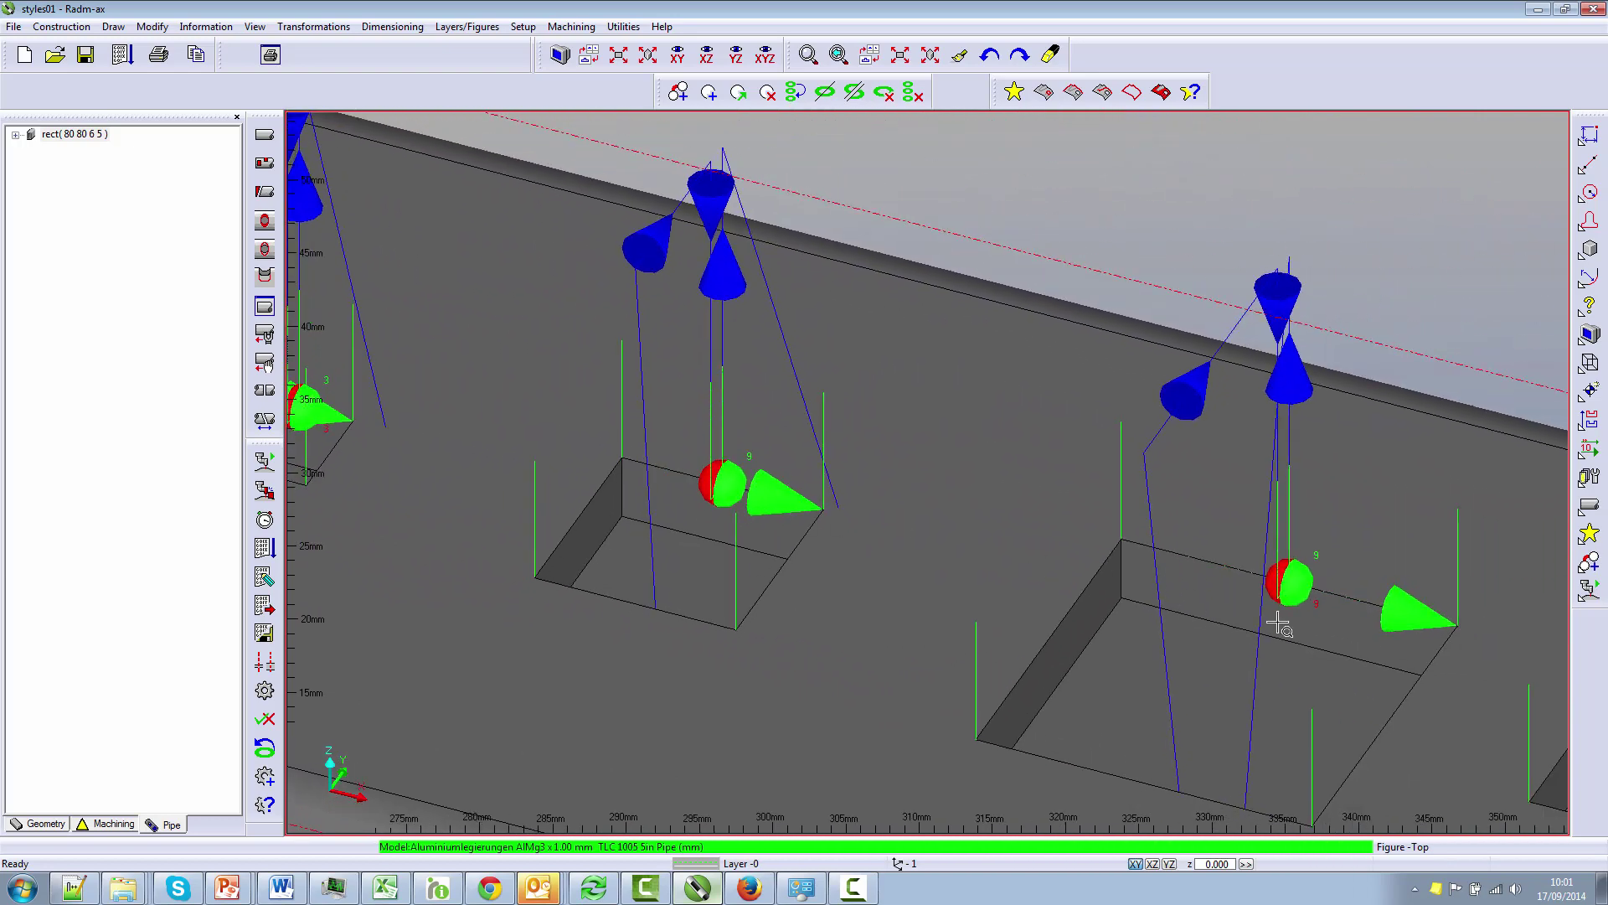
{"action": "scroll", "coordinate": [1249, 643], "scroll_direction": "down", "scroll_amount": 3}
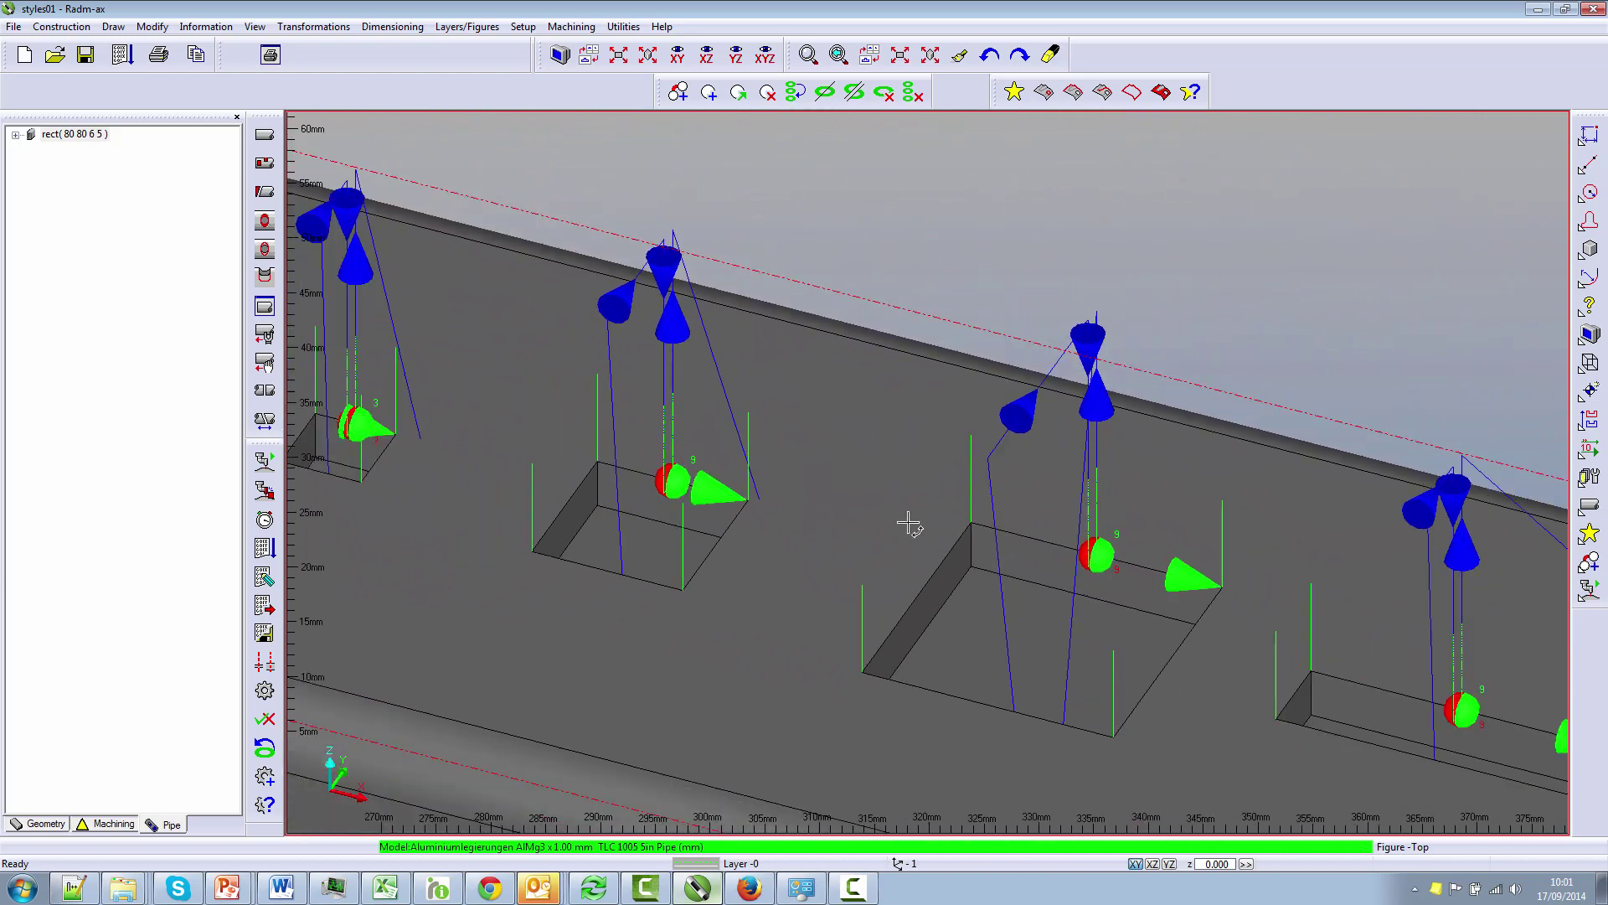
{"action": "scroll", "coordinate": [909, 524], "scroll_direction": "down", "scroll_amount": 2}
{"action": "scroll", "coordinate": [854, 505], "scroll_direction": "down", "scroll_amount": 2}
{"action": "scroll", "coordinate": [858, 503], "scroll_direction": "down", "scroll_amount": 2}
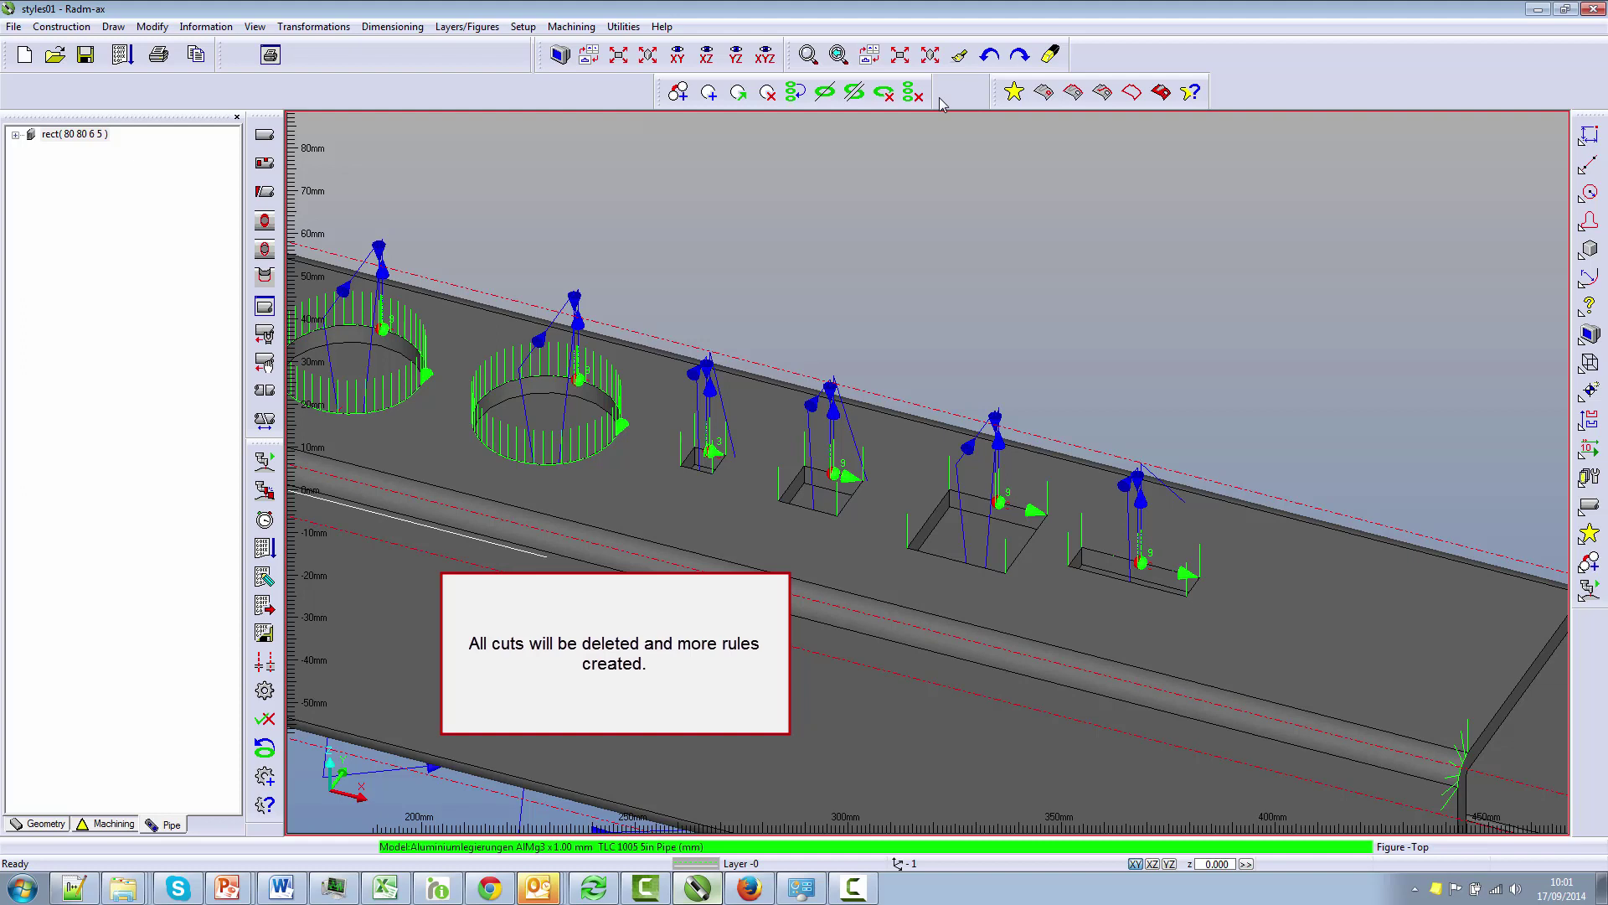
{"action": "left_click", "coordinate": [913, 93]}
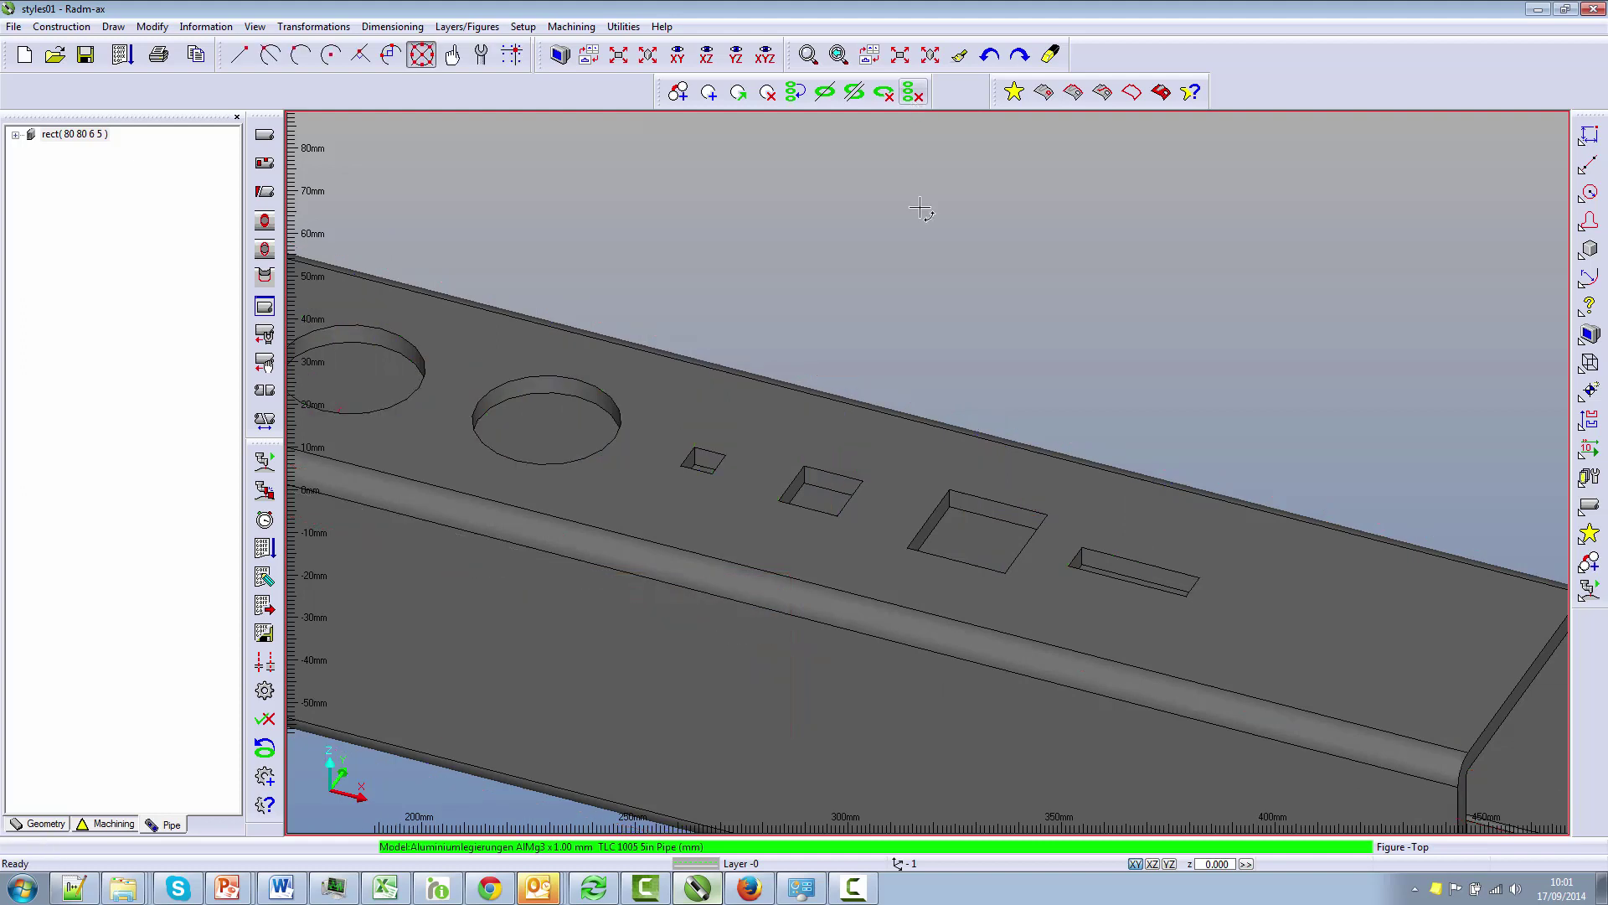
{"action": "left_click", "coordinate": [623, 26]}
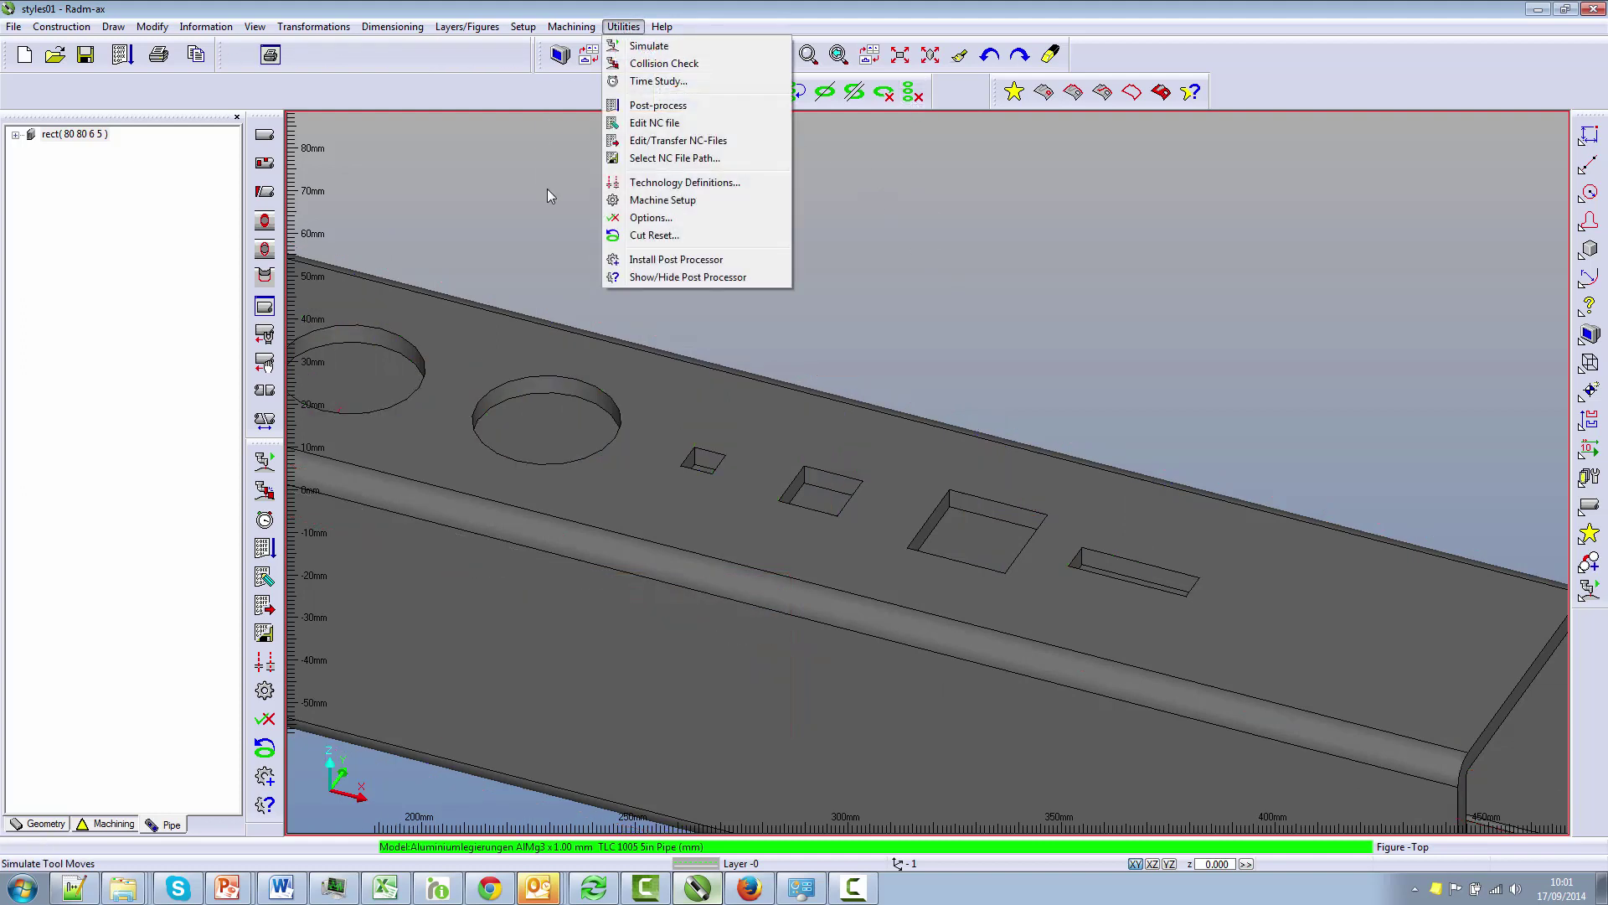
{"action": "left_click", "coordinate": [659, 219]}
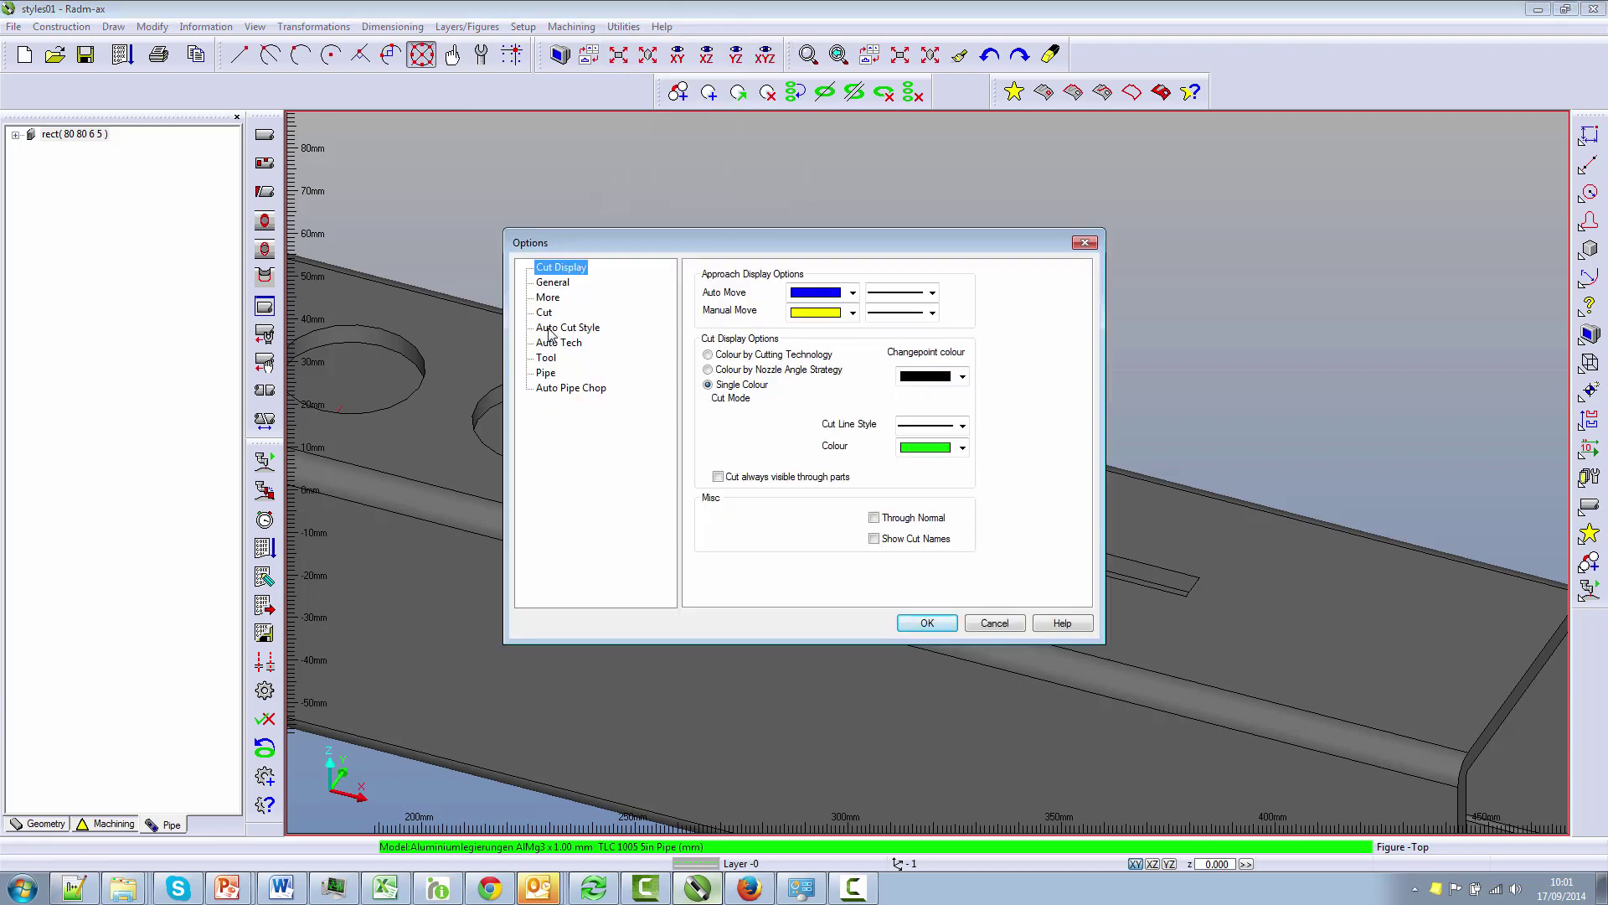
{"action": "left_click", "coordinate": [553, 327]}
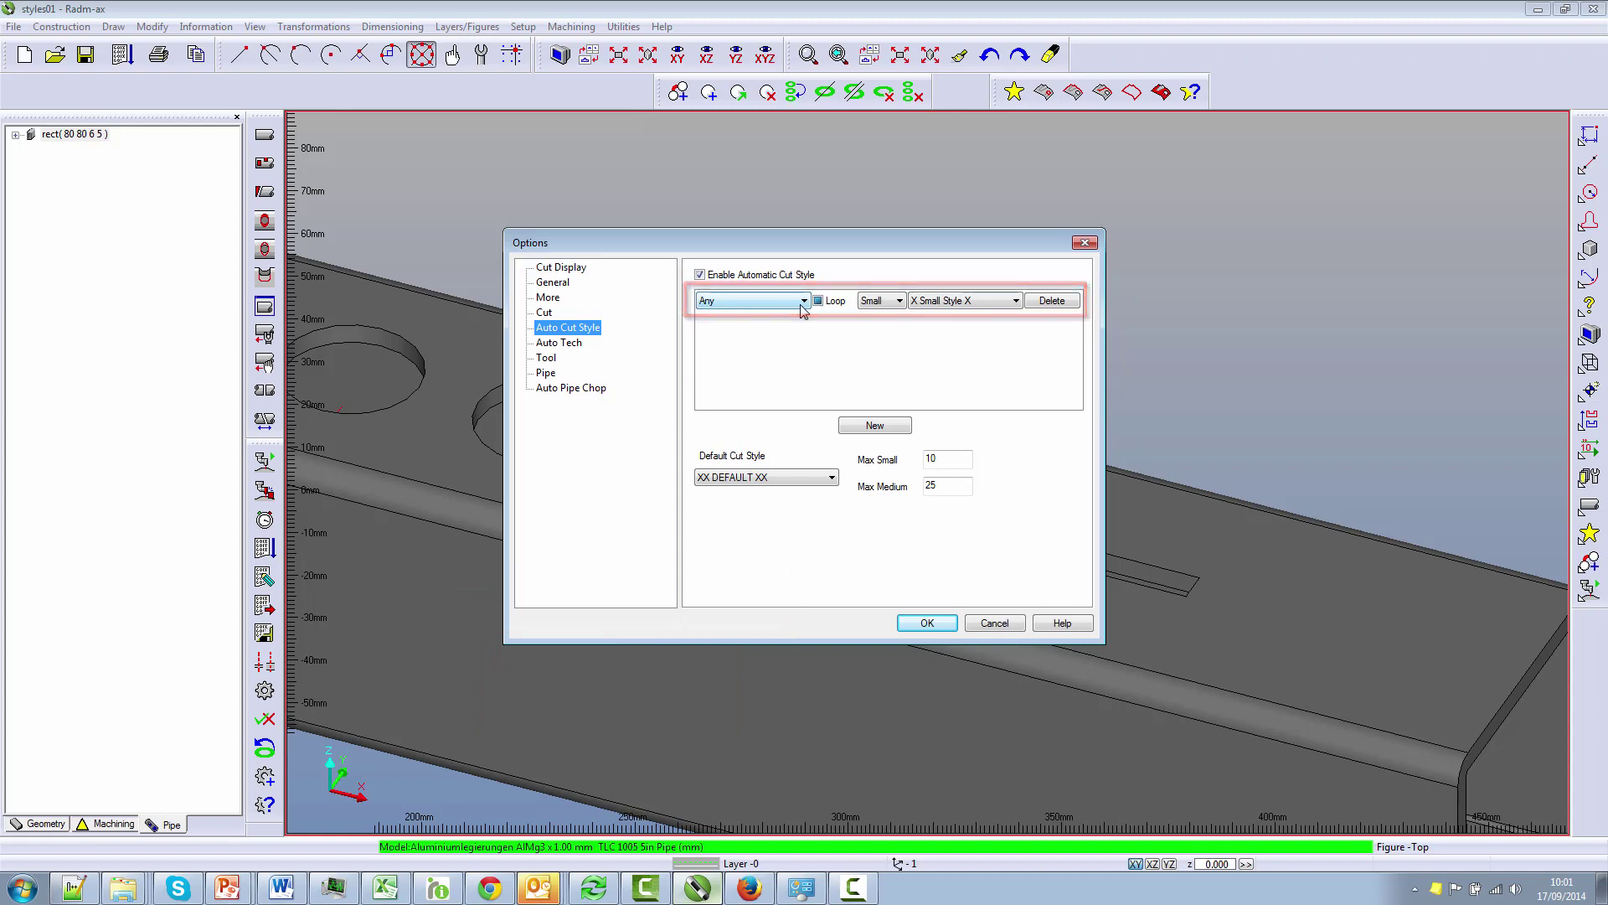
{"action": "left_click", "coordinate": [894, 303]}
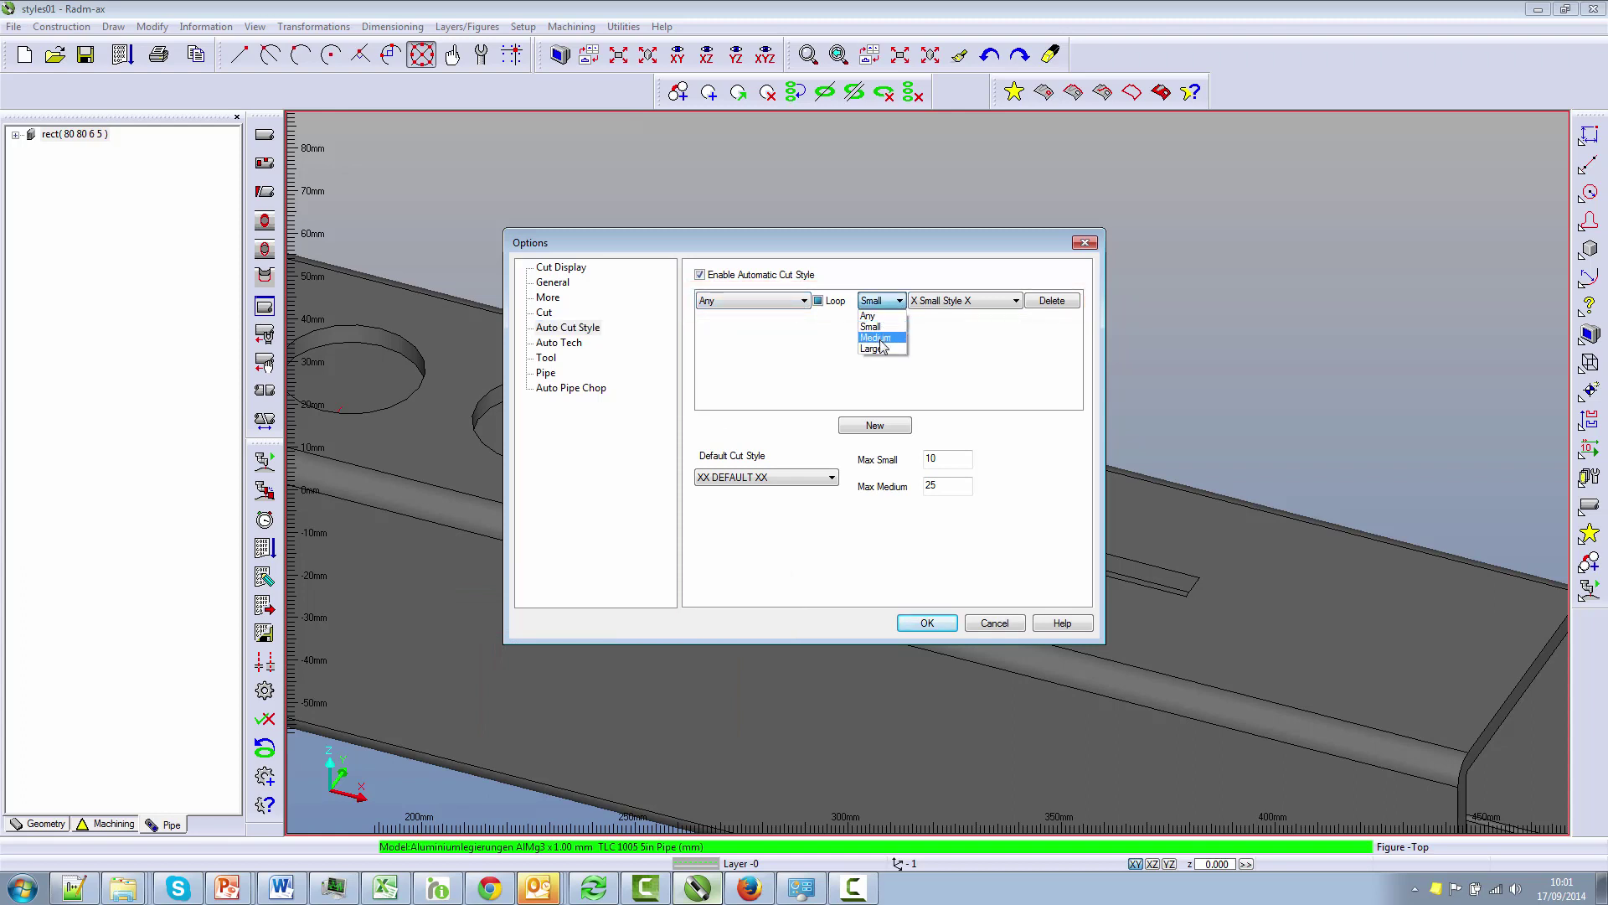
{"action": "left_click", "coordinate": [893, 326]}
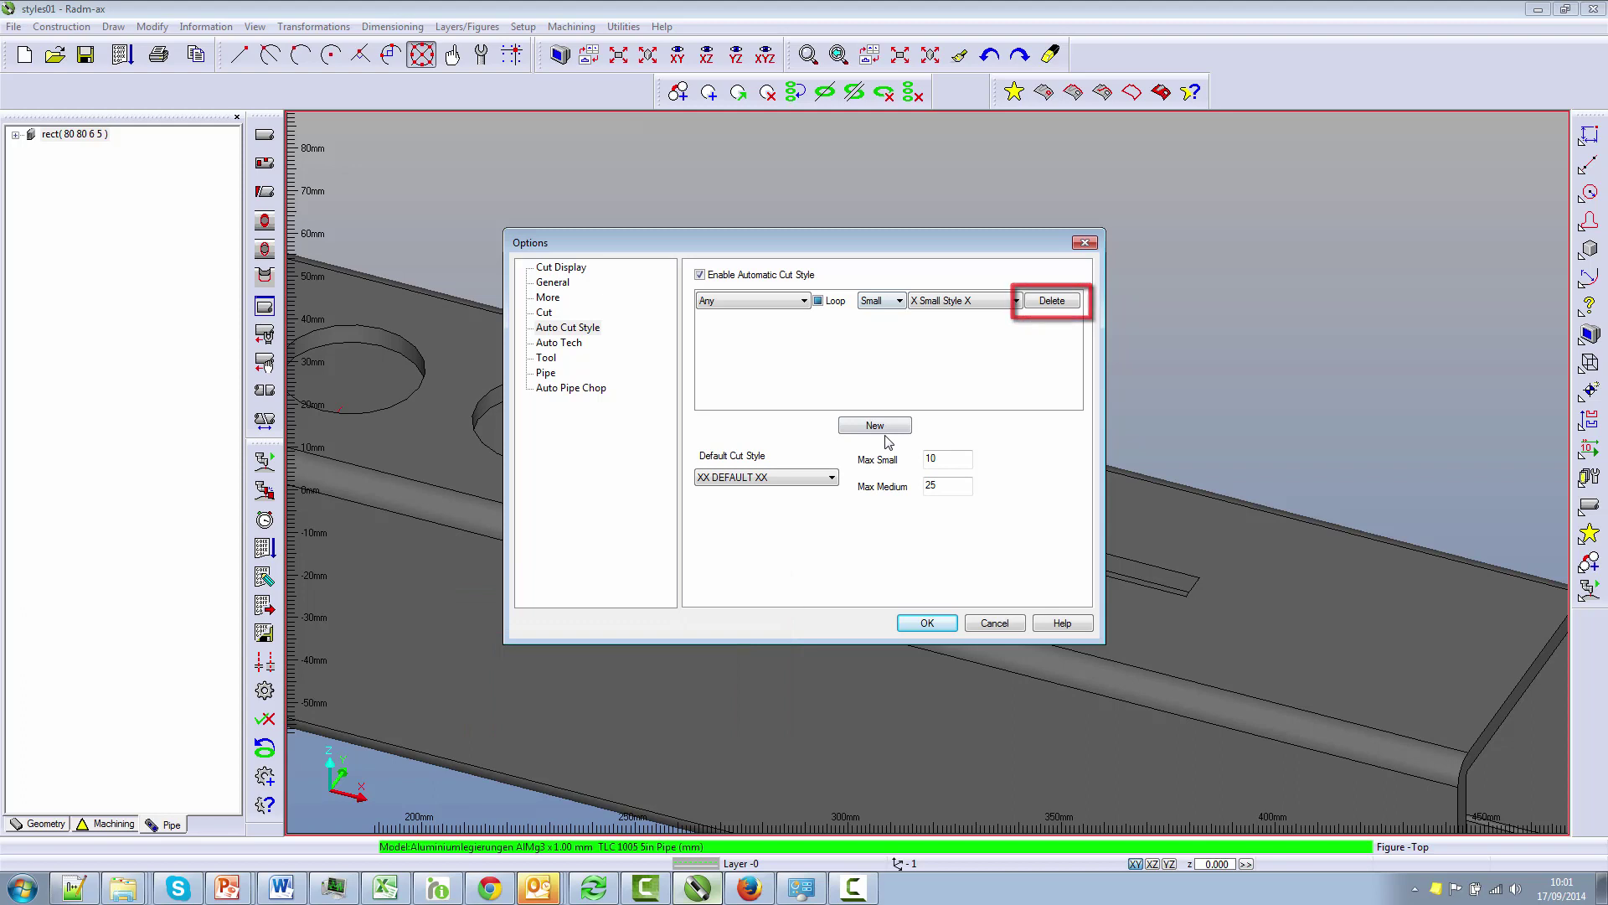
Add a second rule assigning X Medium Style X to Medium loops
{"action": "left_click", "coordinate": [880, 426]}
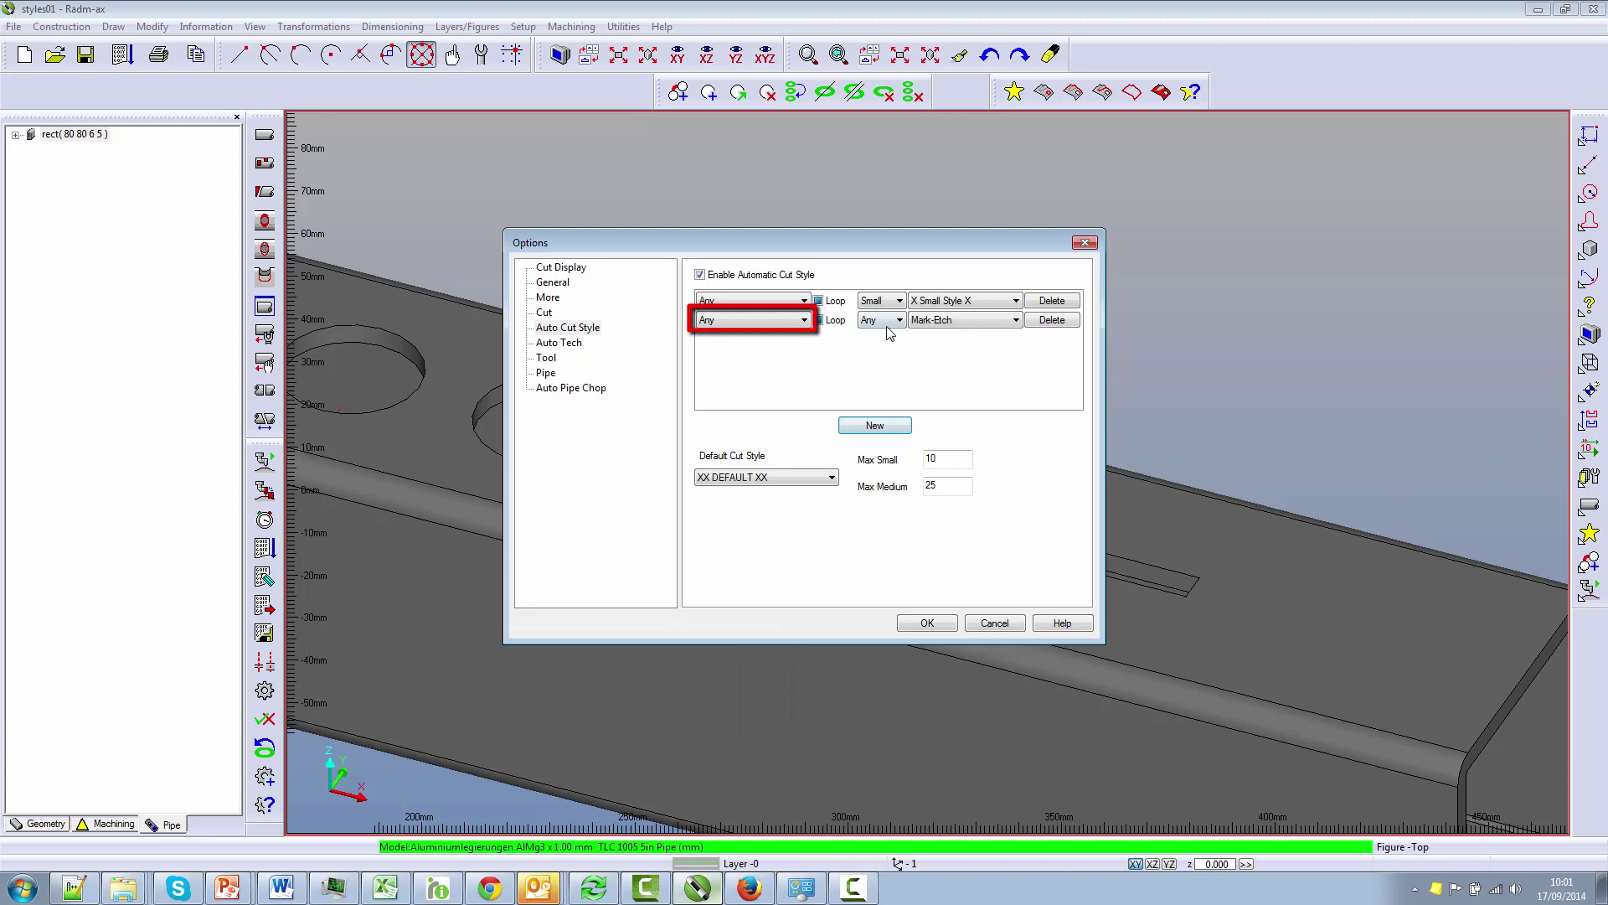
{"action": "left_click", "coordinate": [898, 322]}
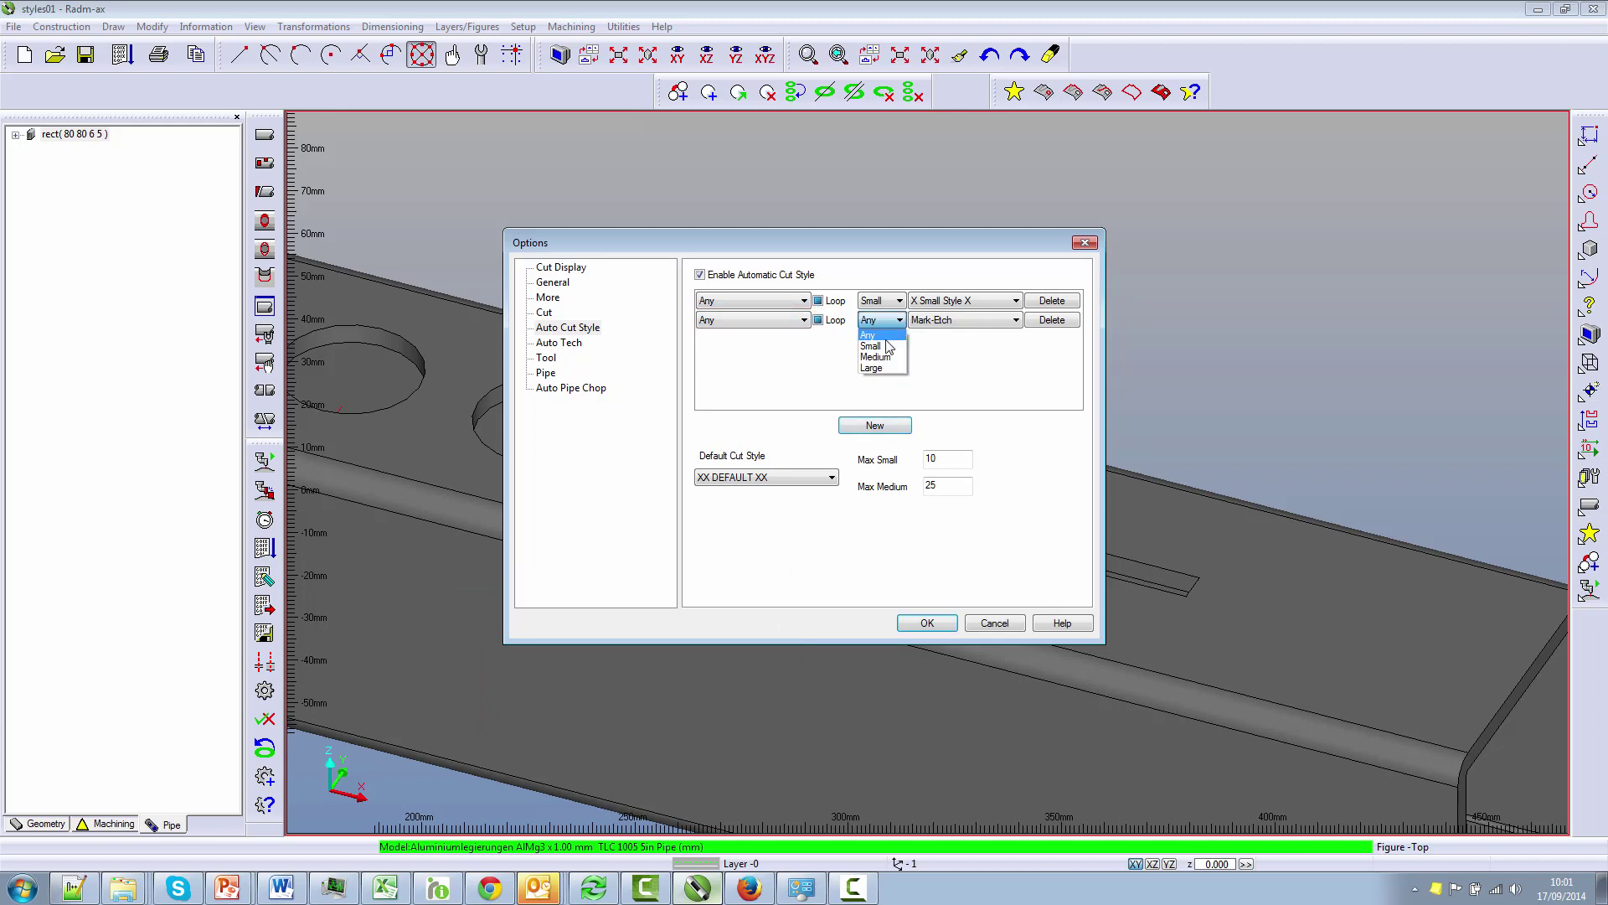
{"action": "left_click", "coordinate": [884, 358]}
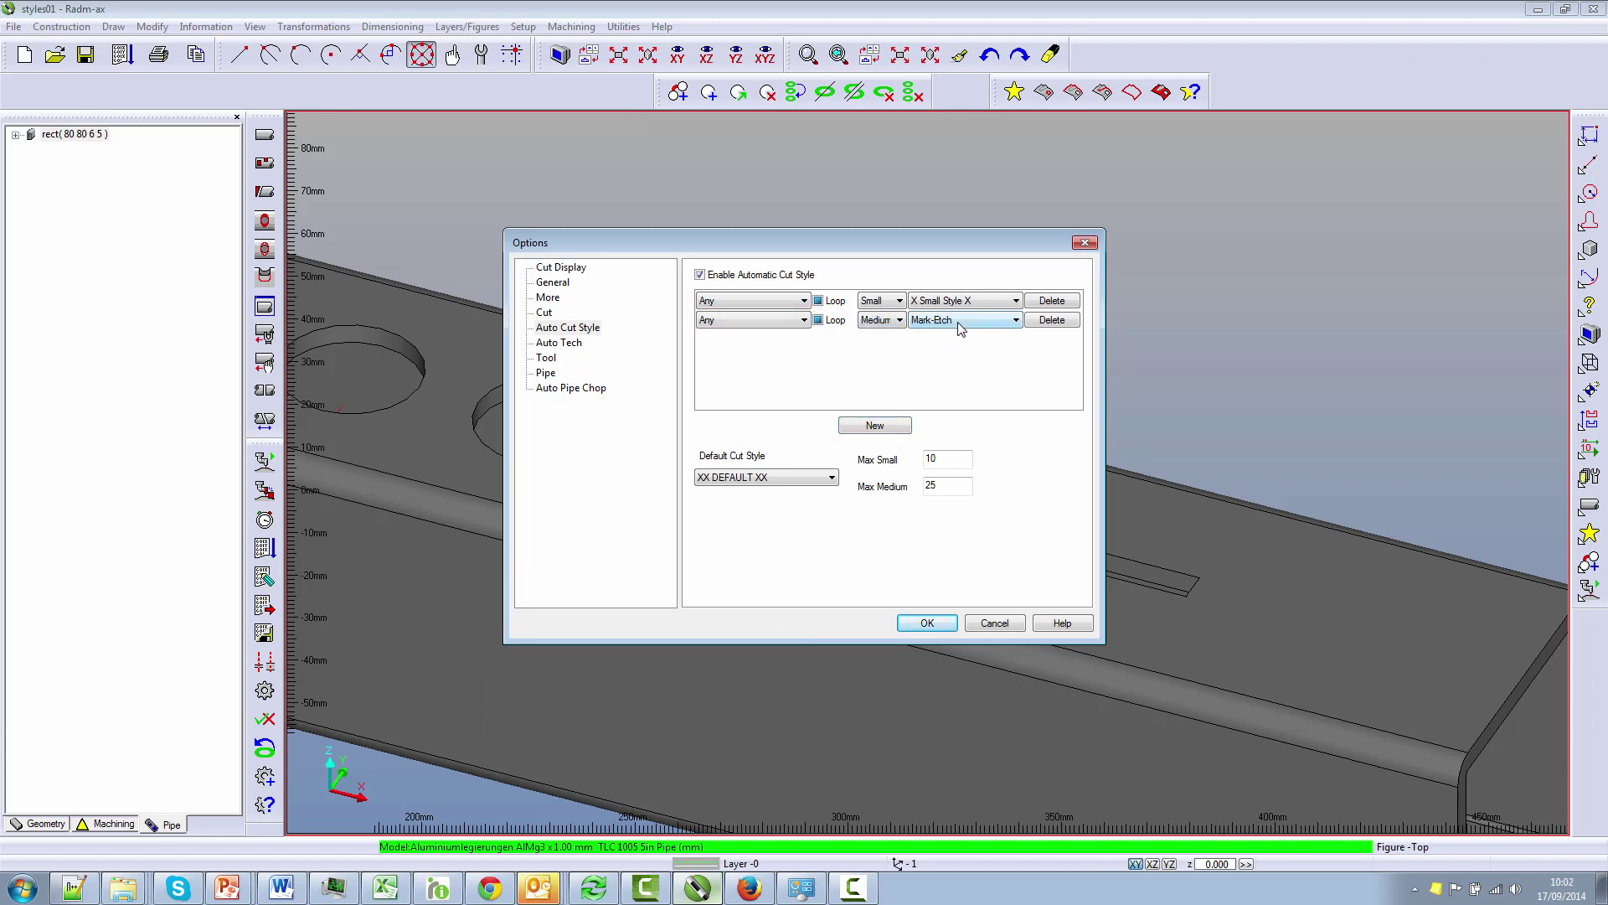
{"action": "left_click", "coordinate": [961, 328]}
{"action": "left_click", "coordinate": [958, 360]}
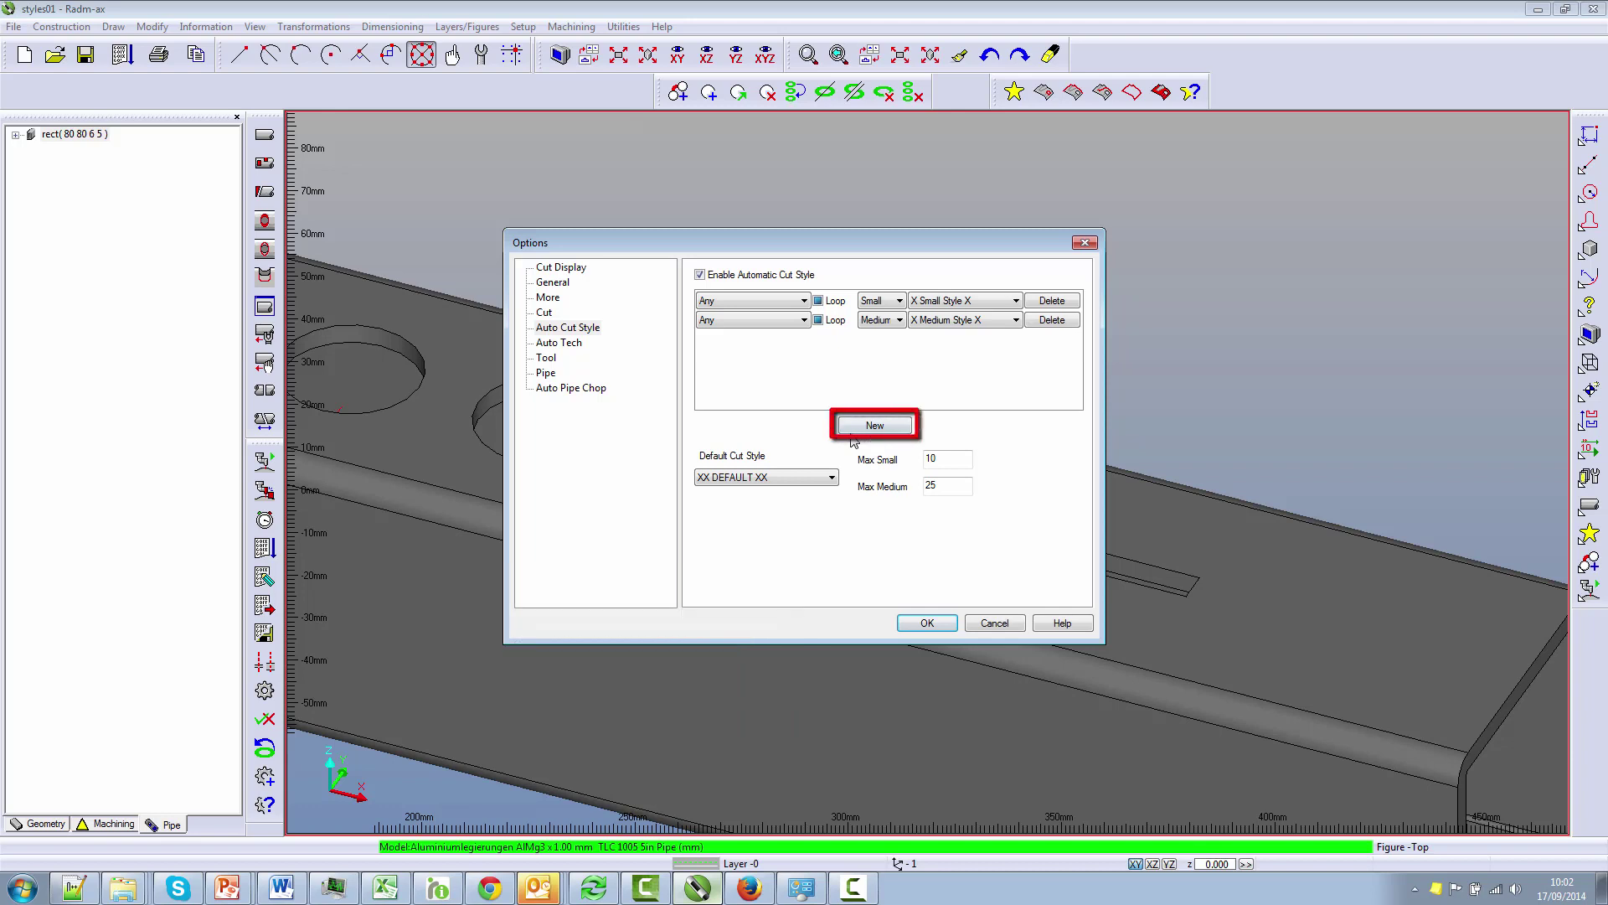
Add a third rule assigning X Large Style X to Large loops and close Options
{"action": "left_click", "coordinate": [855, 427]}
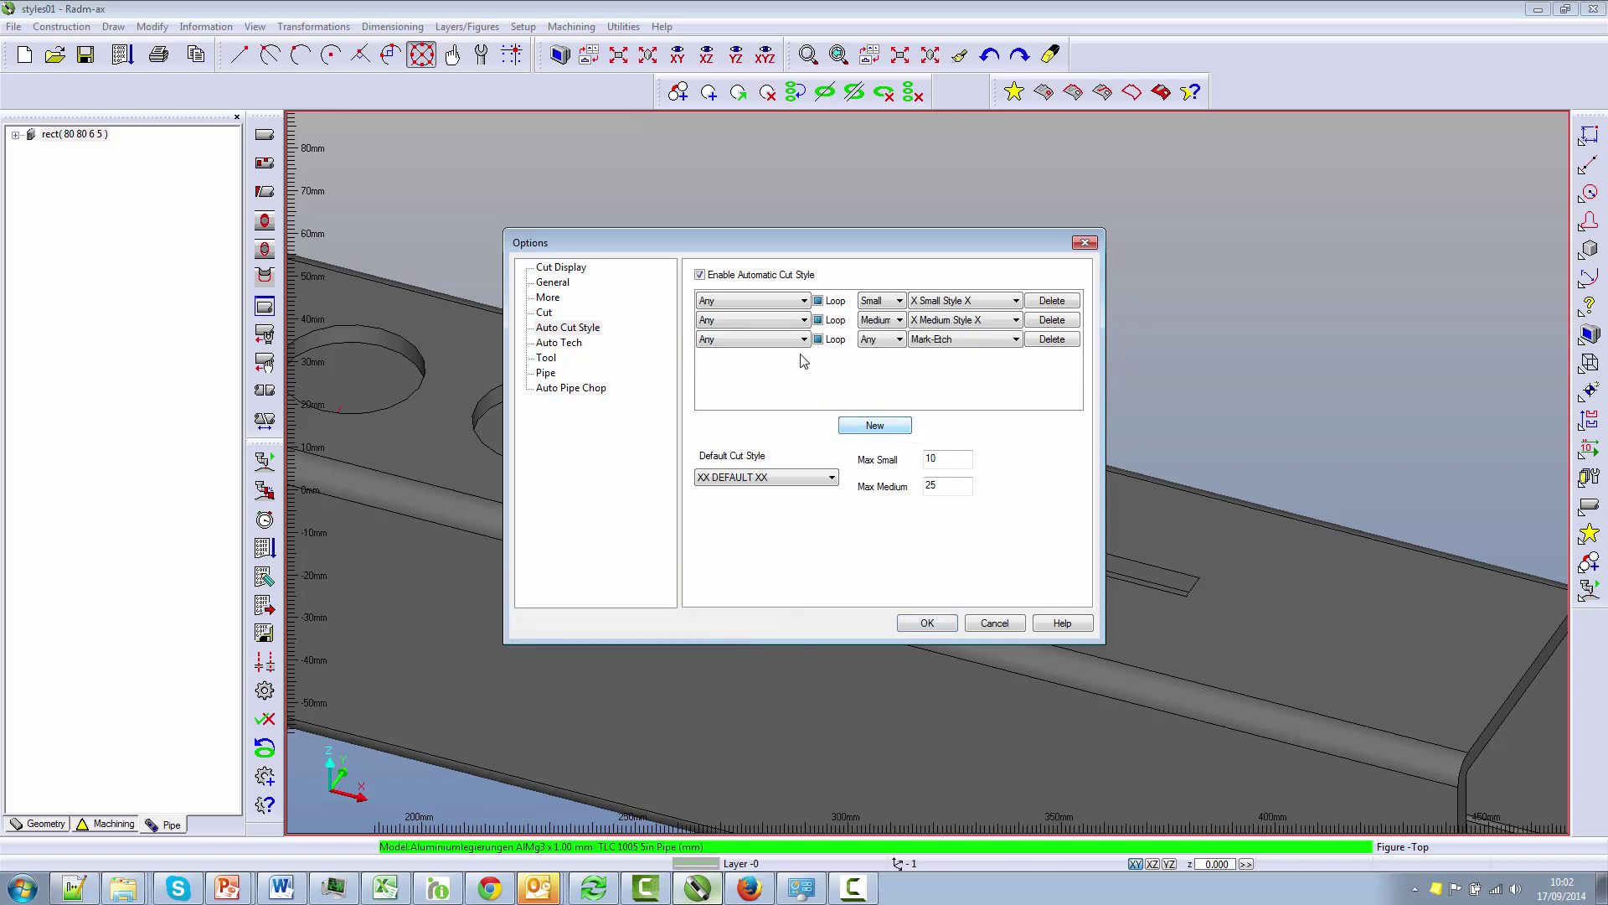
{"action": "left_click", "coordinate": [882, 339]}
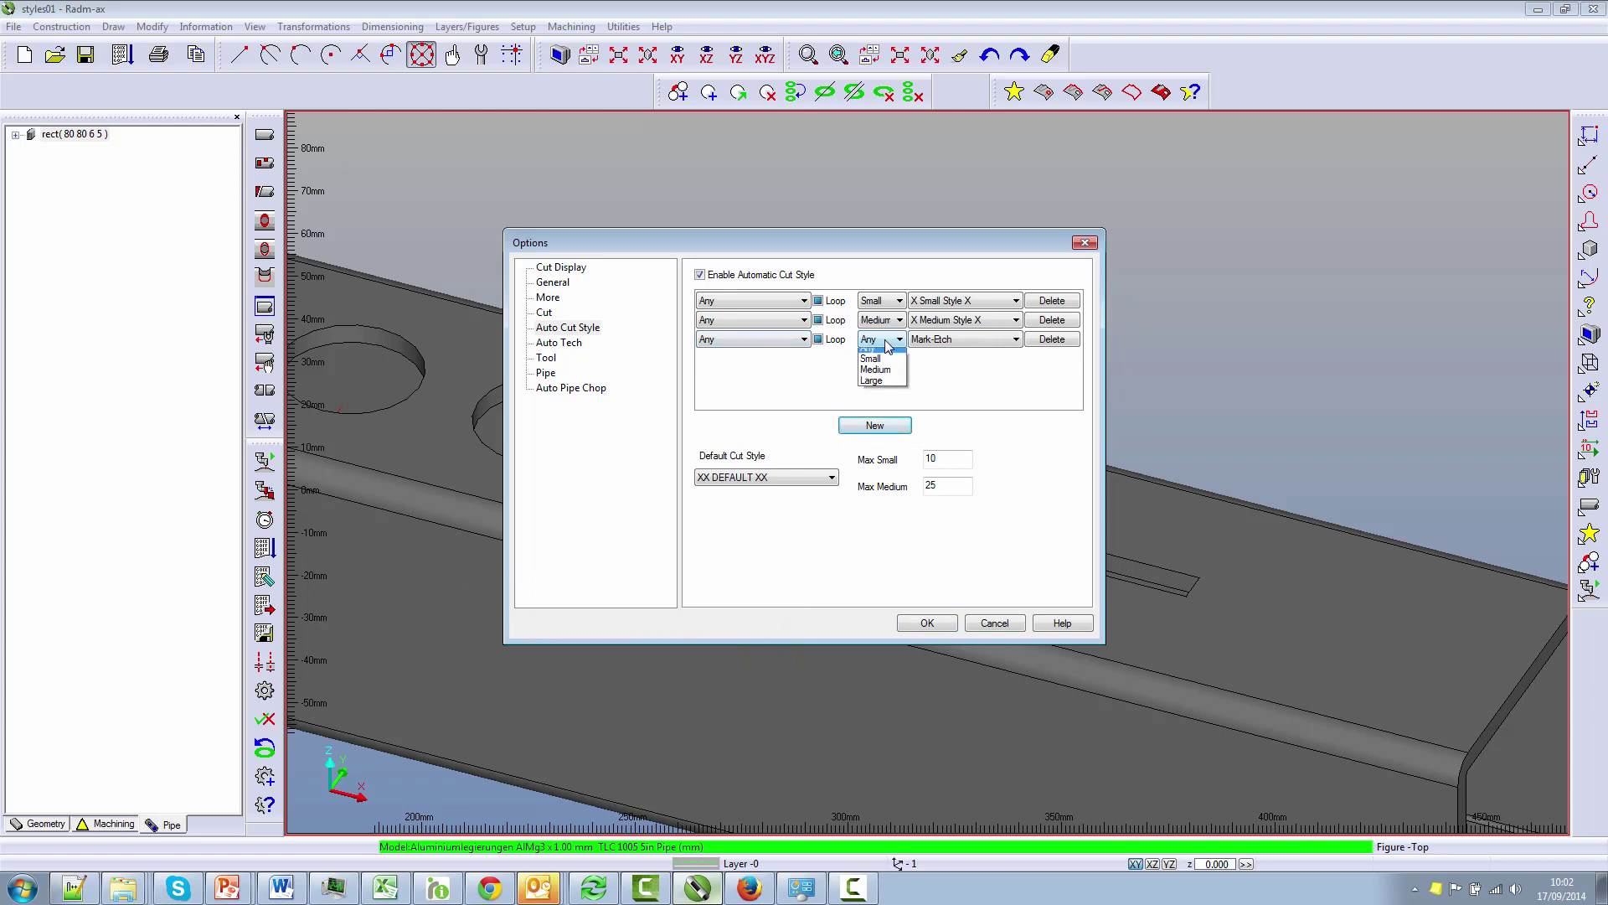
{"action": "left_click", "coordinate": [878, 388]}
{"action": "left_click", "coordinate": [963, 339]}
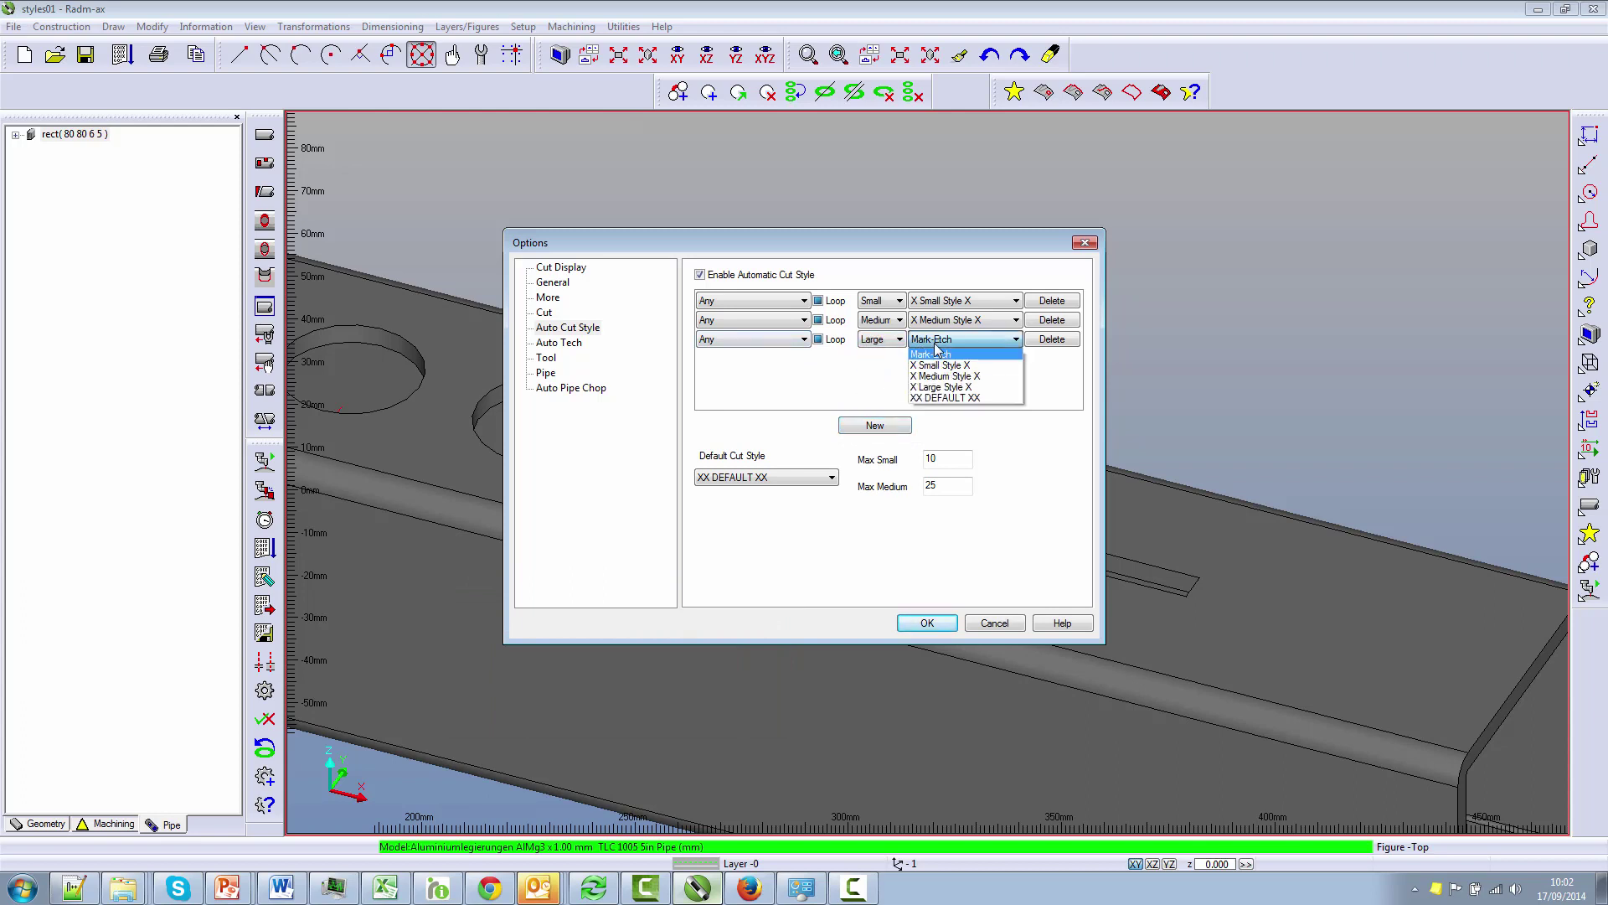
{"action": "left_click", "coordinate": [940, 387]}
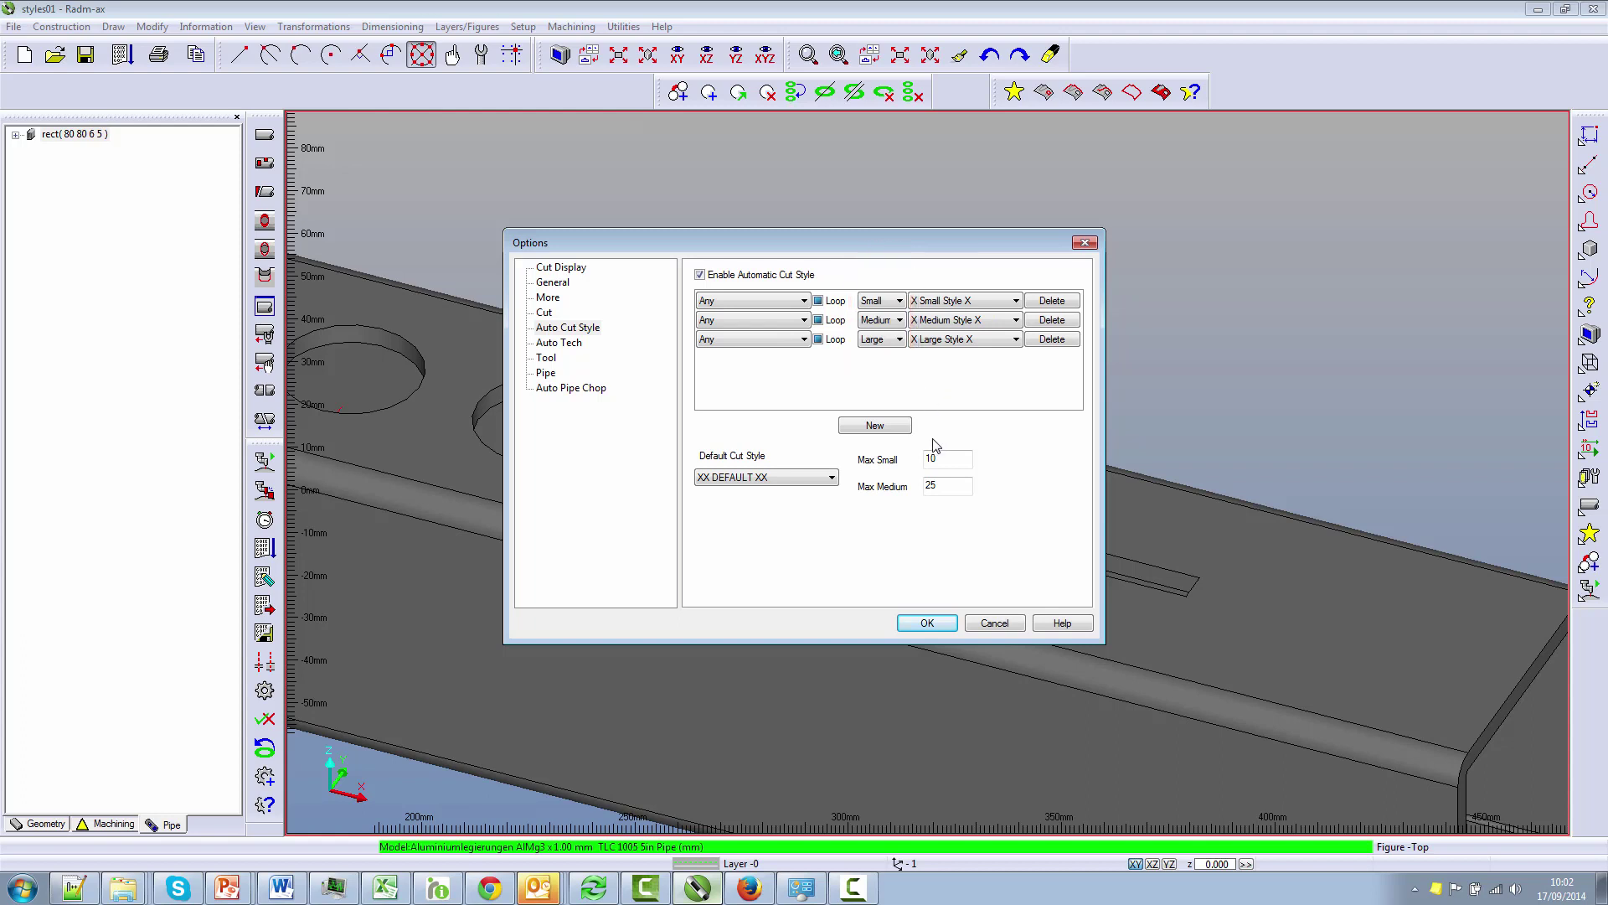
{"action": "left_click", "coordinate": [928, 623]}
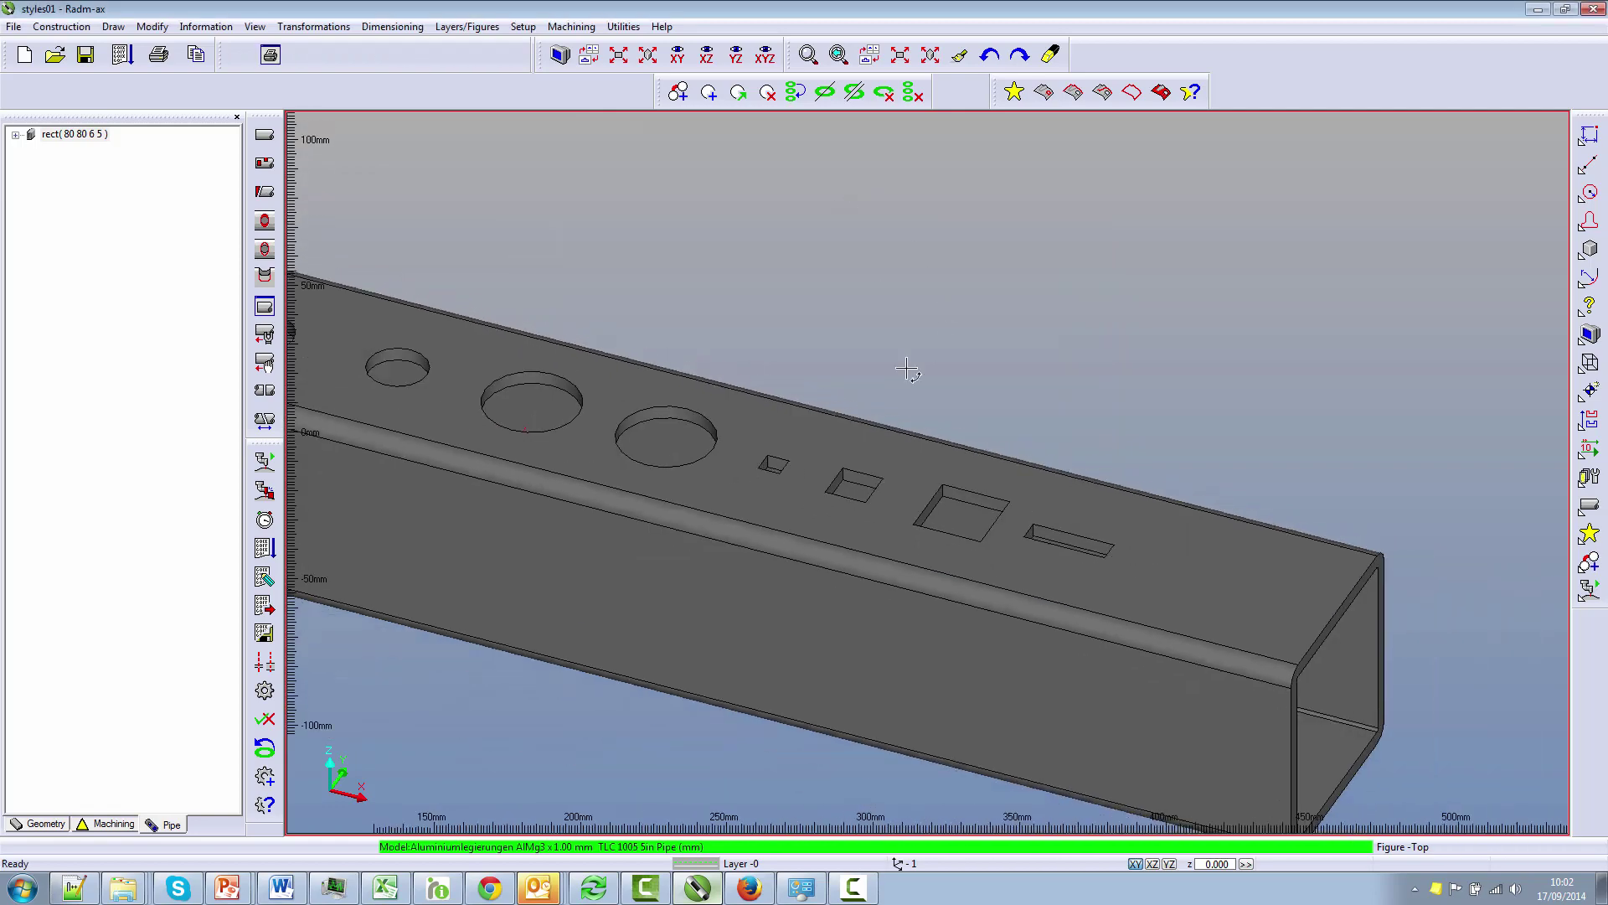
Cut all tube holes with size-based automatic styles using Ok to All
{"action": "left_click", "coordinate": [1013, 93]}
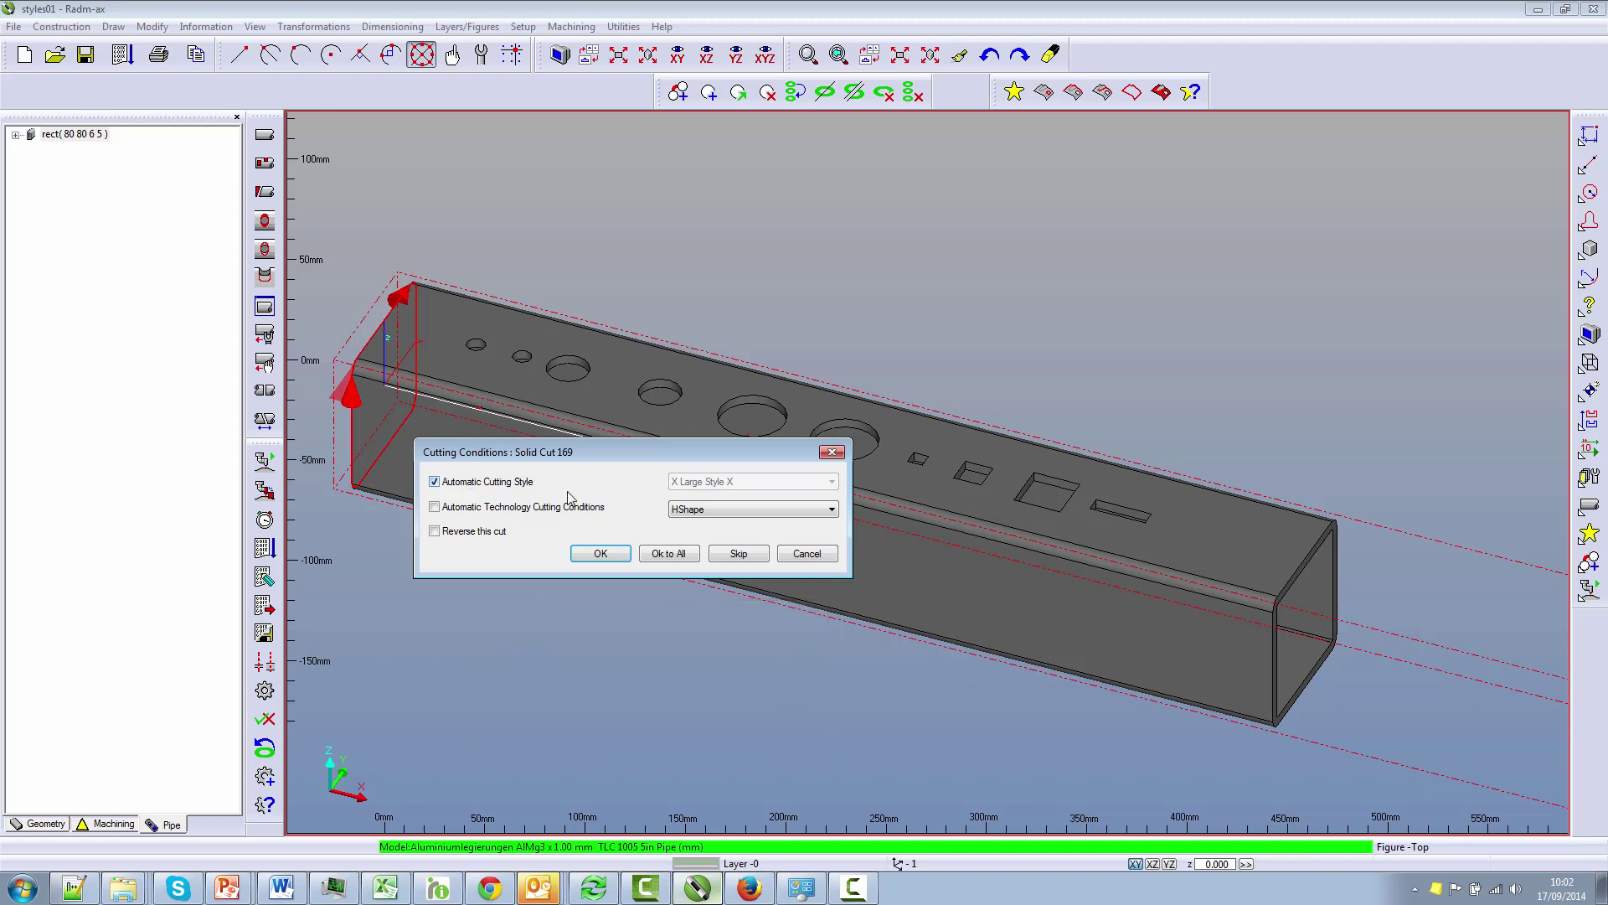
{"action": "left_click", "coordinate": [670, 553]}
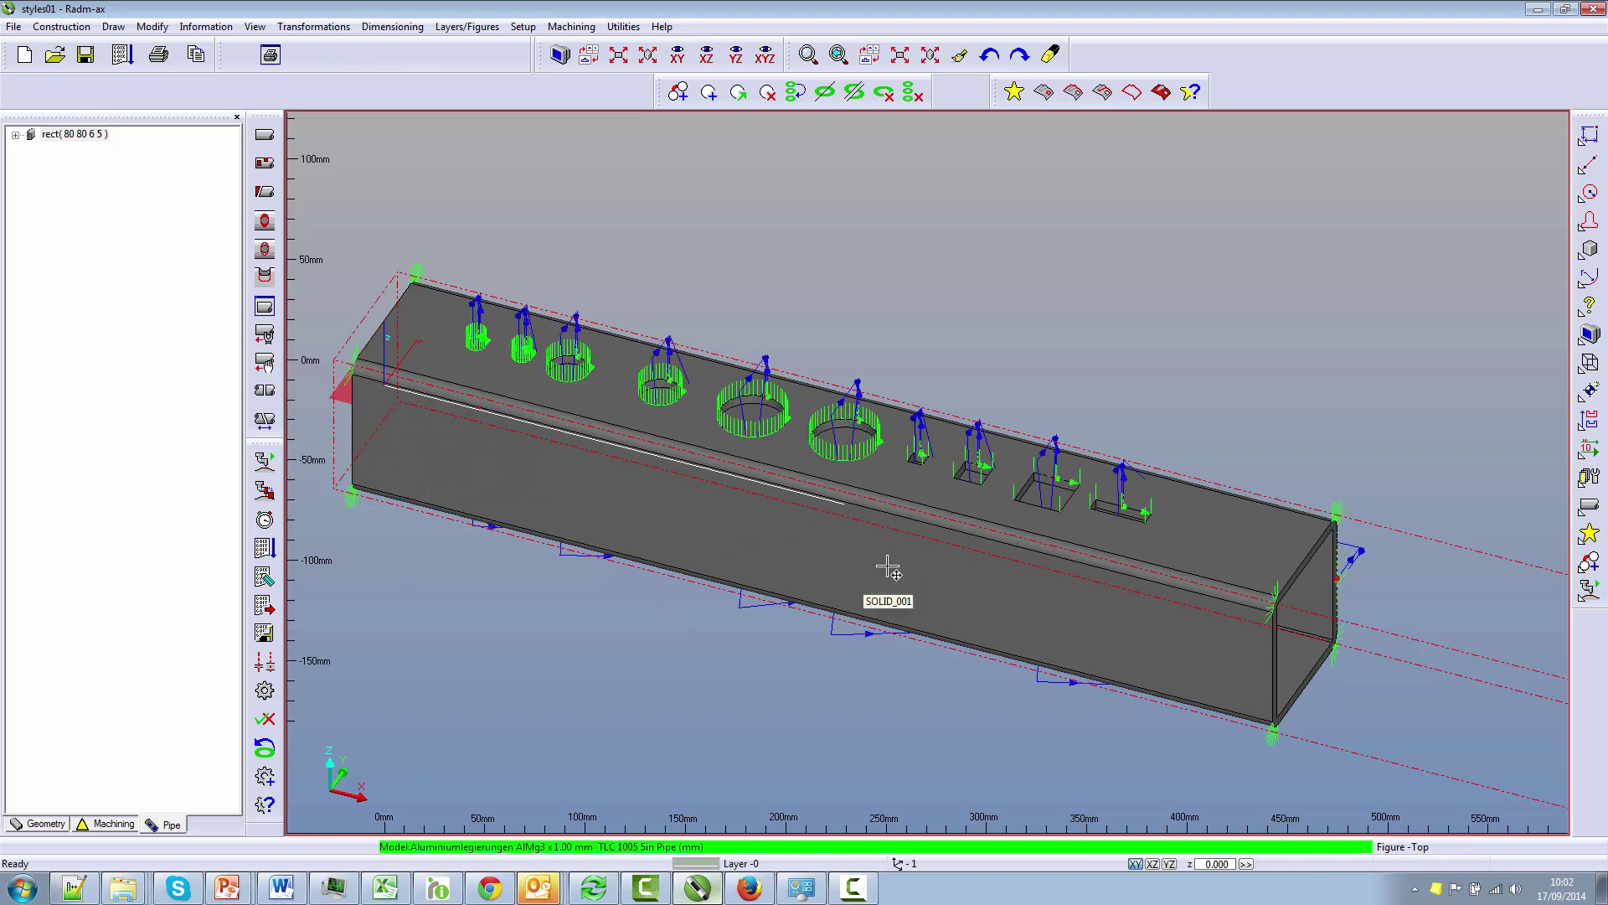
{"action": "scroll", "coordinate": [634, 430], "scroll_direction": "up", "scroll_amount": 3}
{"action": "scroll", "coordinate": [634, 430], "scroll_direction": "up", "scroll_amount": 3}
{"action": "scroll", "coordinate": [634, 430], "scroll_direction": "up", "scroll_amount": 2}
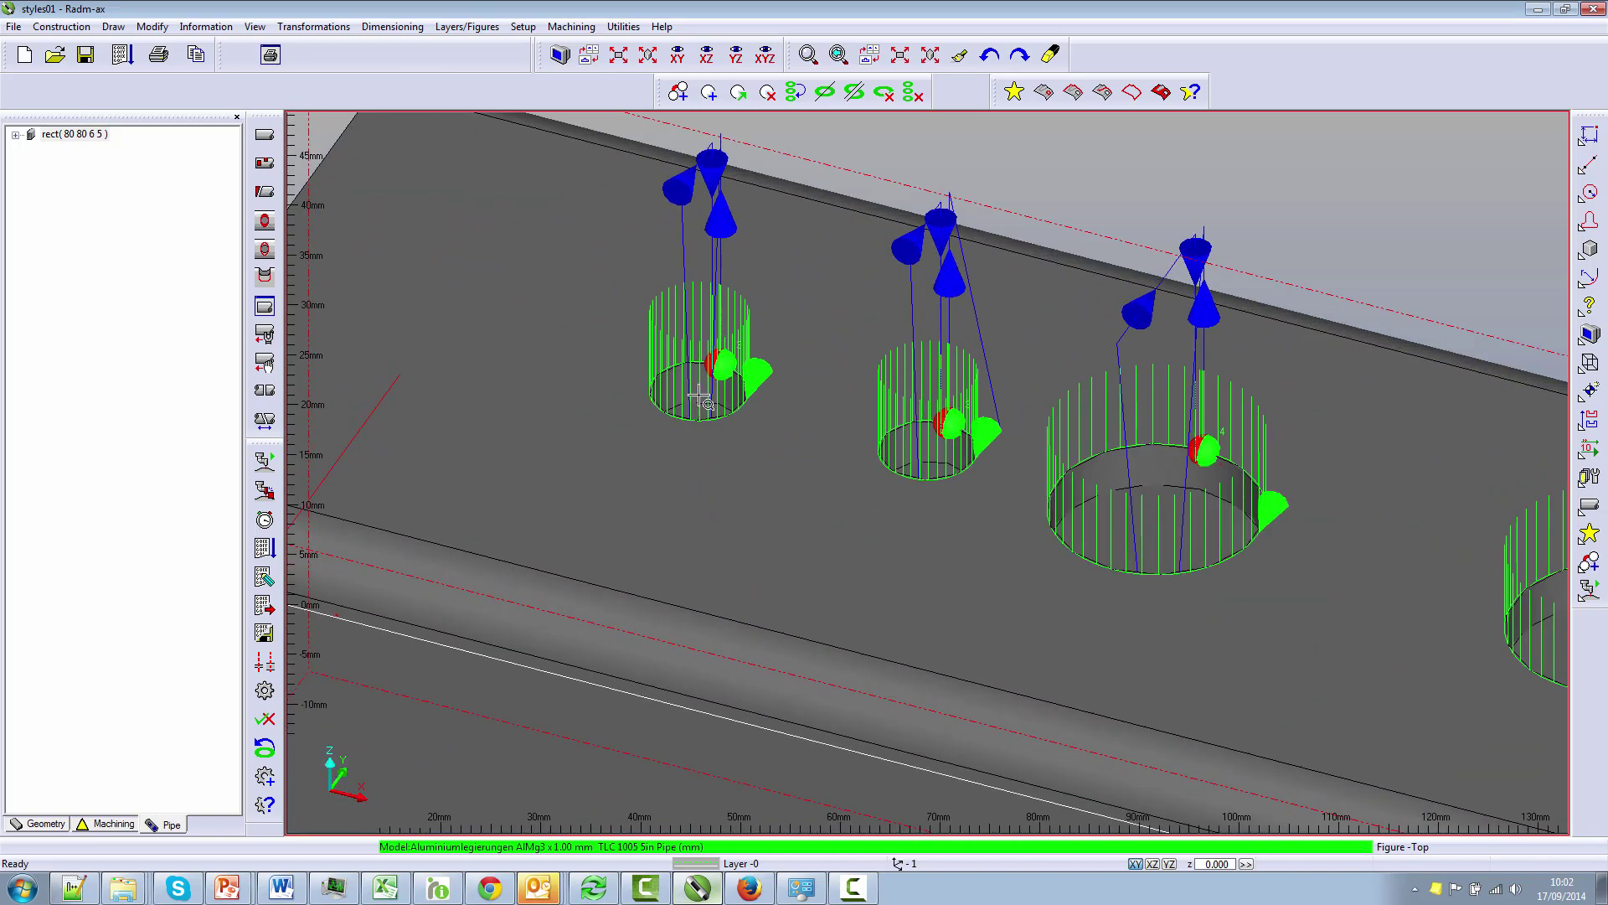
{"action": "scroll", "coordinate": [634, 429], "scroll_direction": "up", "scroll_amount": 1}
{"action": "scroll", "coordinate": [827, 369], "scroll_direction": "up", "scroll_amount": 1}
{"action": "scroll", "coordinate": [827, 369], "scroll_direction": "up", "scroll_amount": 2}
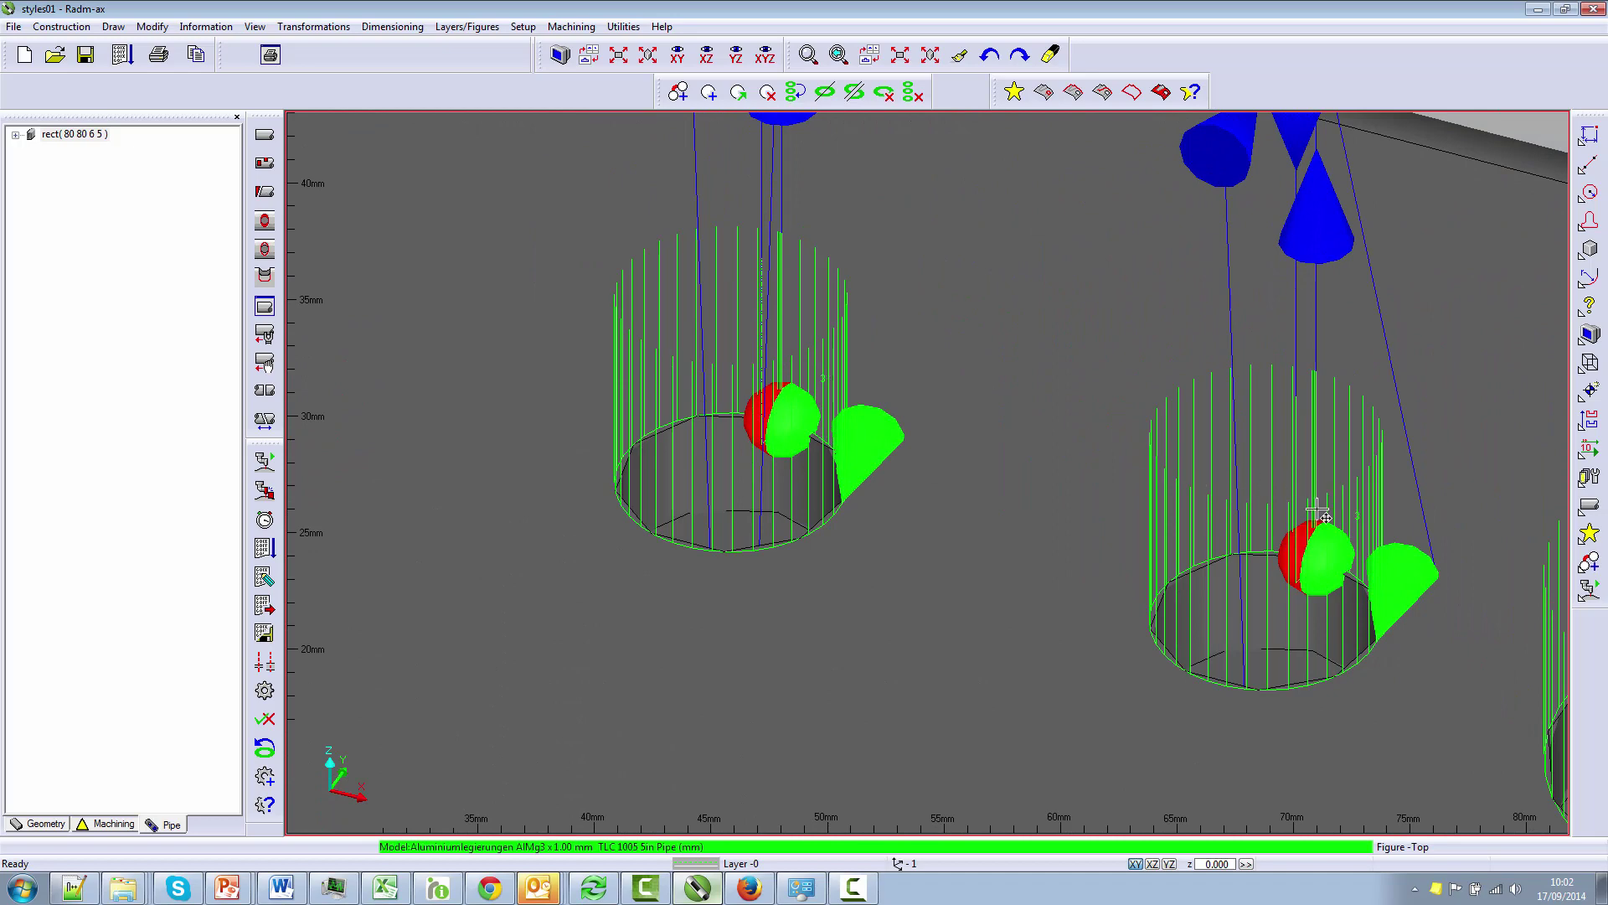
{"action": "scroll", "coordinate": [1393, 668], "scroll_direction": "up", "scroll_amount": 2}
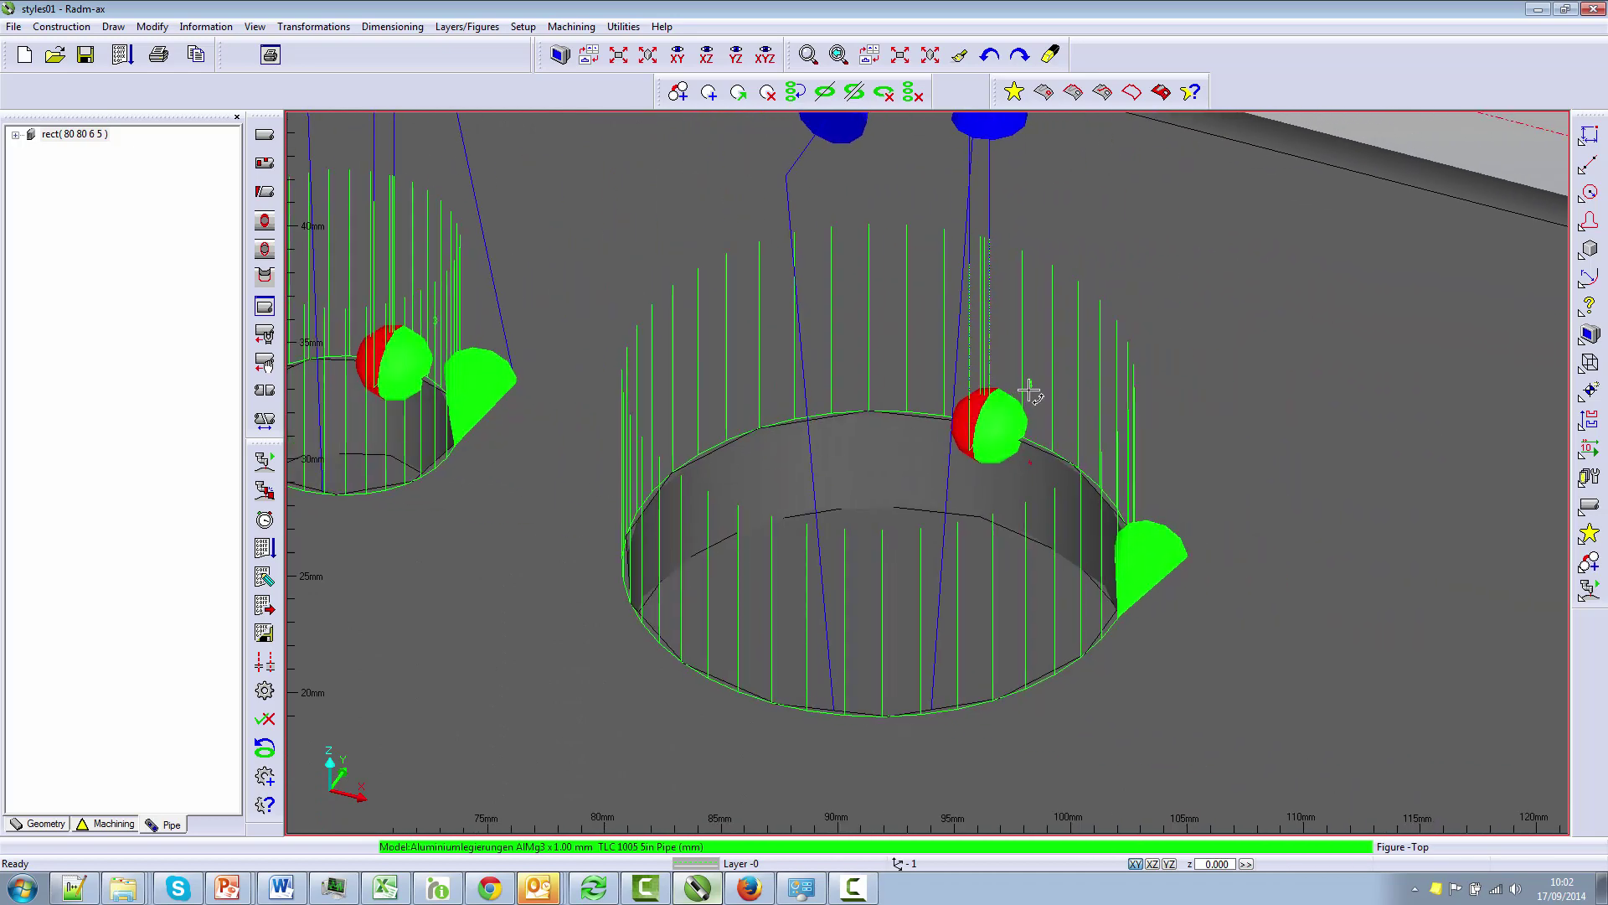
{"action": "middle_click_drag", "start_coordinate": [1354, 667], "coordinate": [509, 408]}
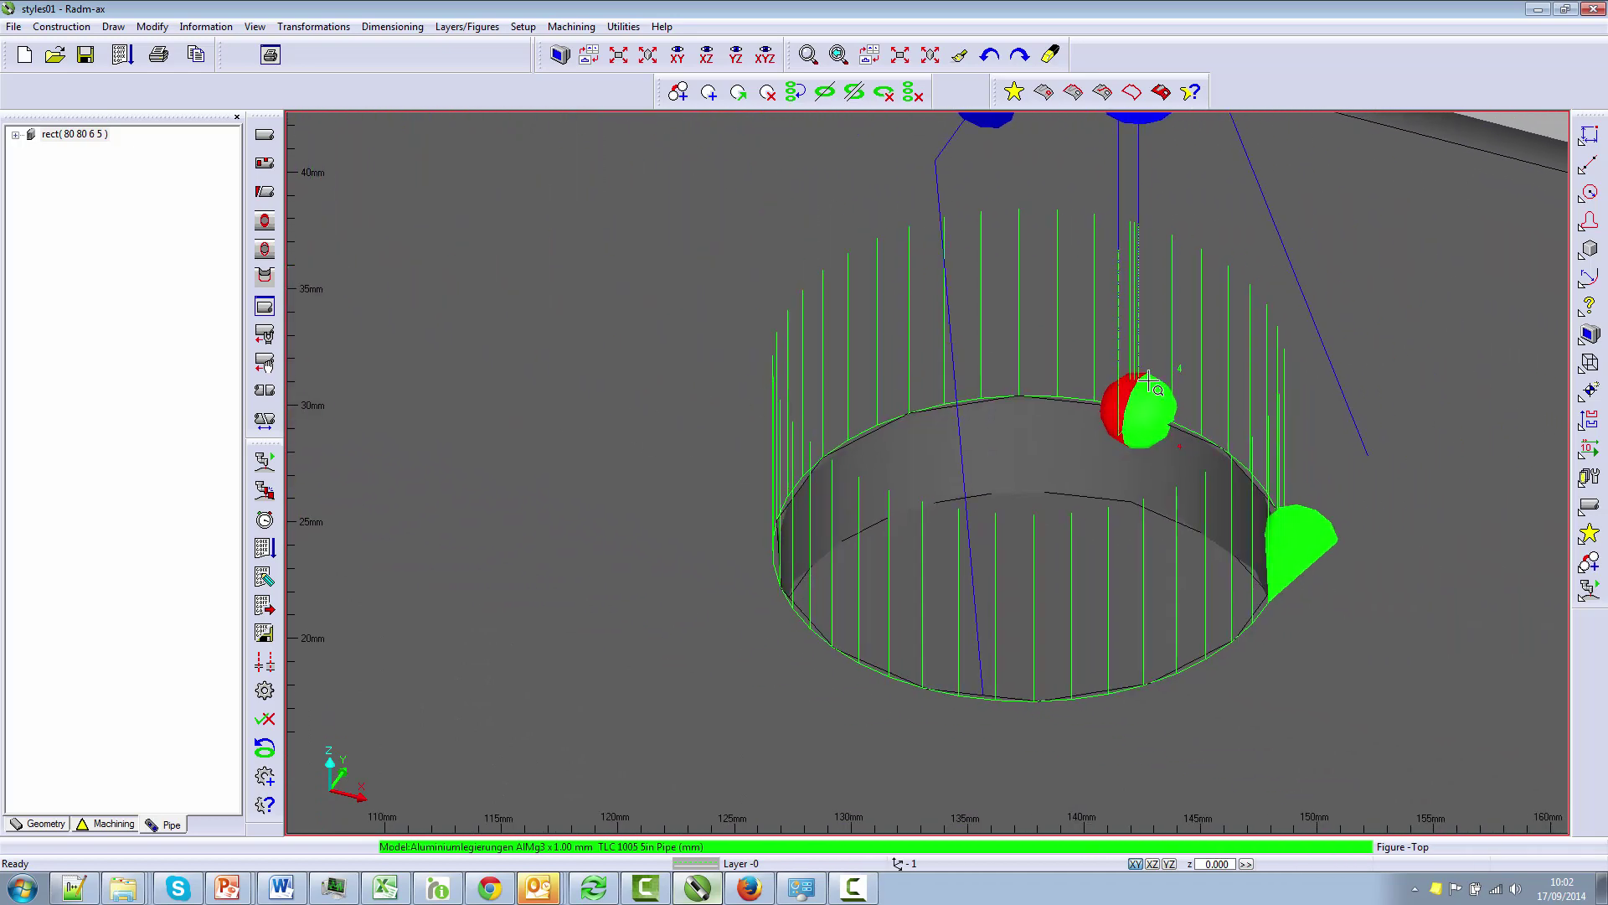
{"action": "middle_click_drag", "start_coordinate": [1427, 712], "coordinate": [359, 430]}
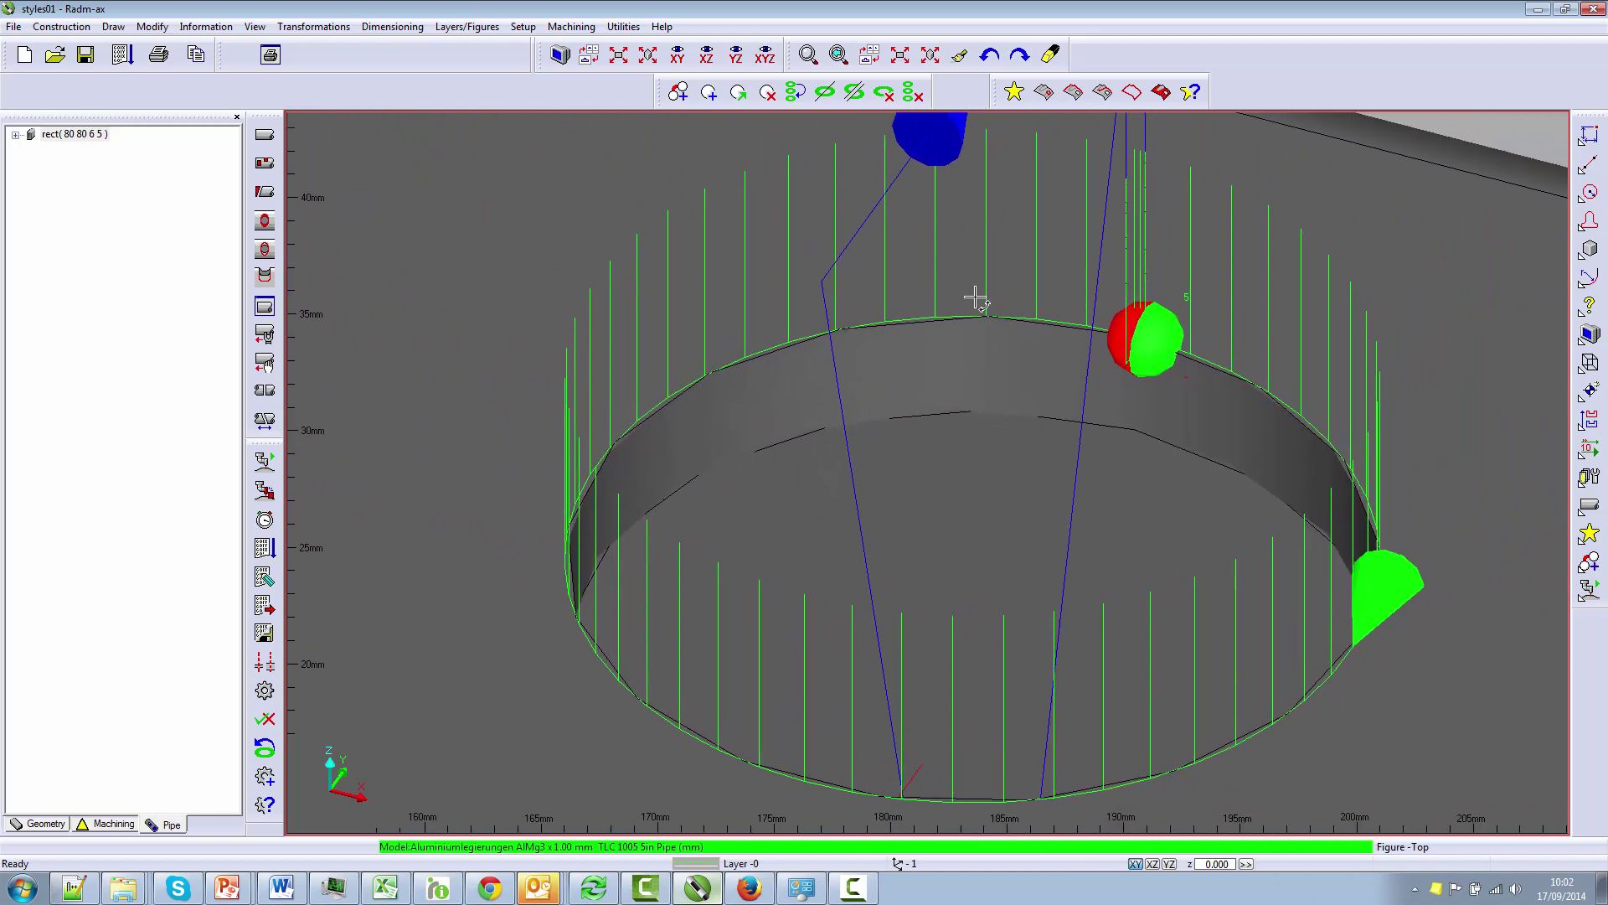
{"action": "middle_click_drag", "start_coordinate": [1435, 686], "coordinate": [575, 438]}
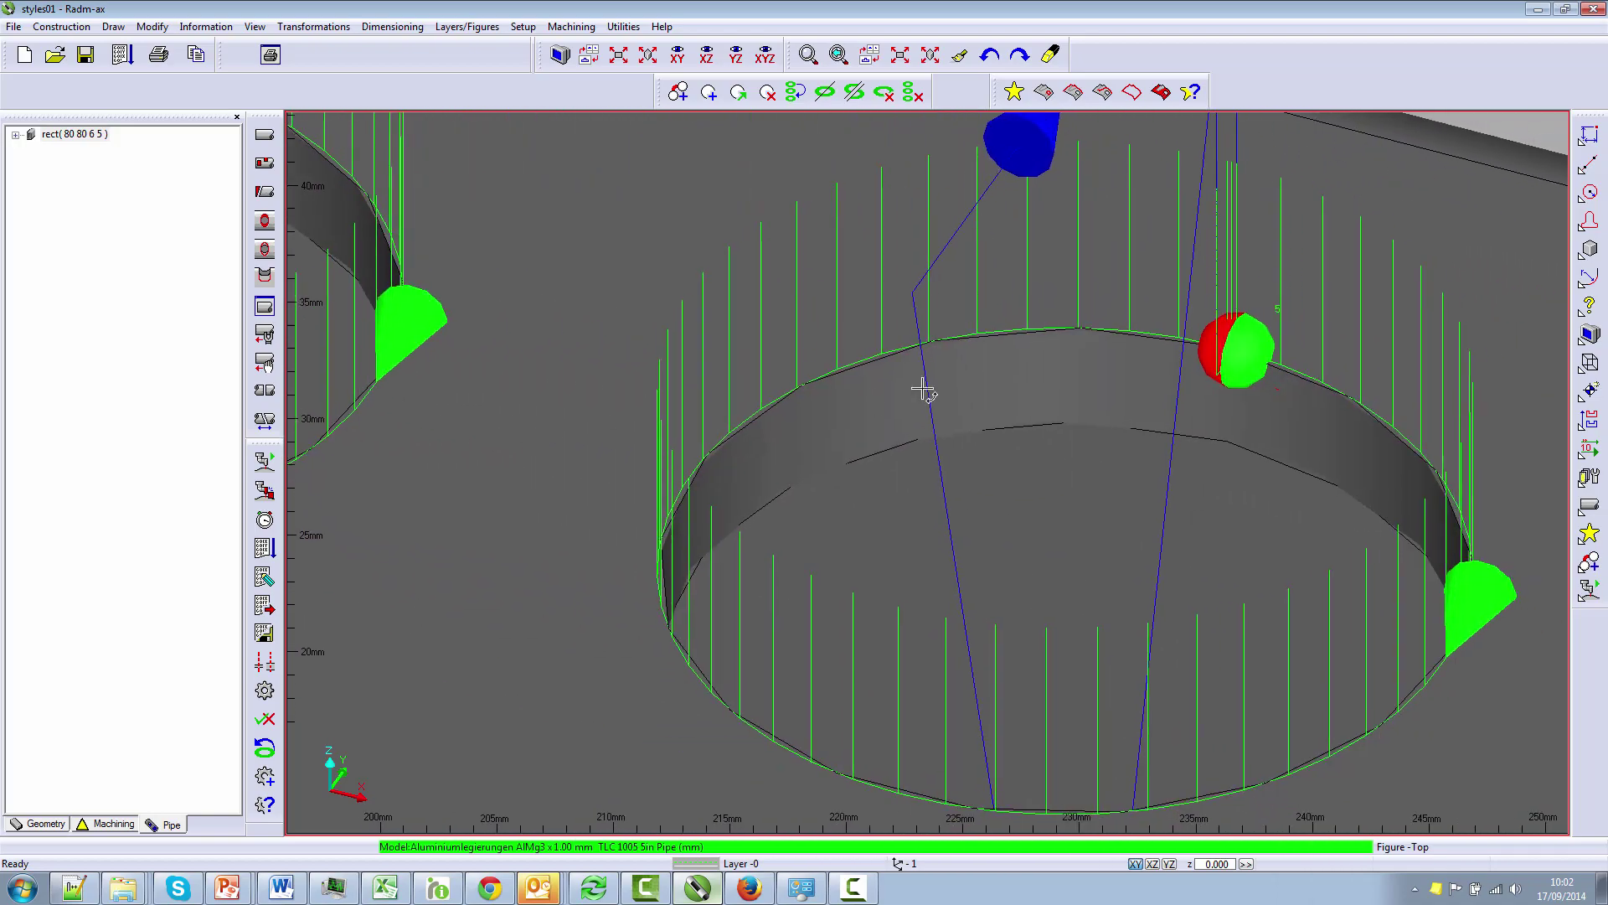
{"action": "scroll", "coordinate": [1243, 345], "scroll_direction": "down", "scroll_amount": 2}
{"action": "scroll", "coordinate": [1239, 395], "scroll_direction": "down", "scroll_amount": 3}
{"action": "middle_click_drag", "start_coordinate": [1231, 402], "coordinate": [1329, 559]}
{"action": "scroll", "coordinate": [1424, 654], "scroll_direction": "down", "scroll_amount": 2}
{"action": "scroll", "coordinate": [1488, 710], "scroll_direction": "down", "scroll_amount": 1}
{"action": "scroll", "coordinate": [1479, 707], "scroll_direction": "down", "scroll_amount": 2}
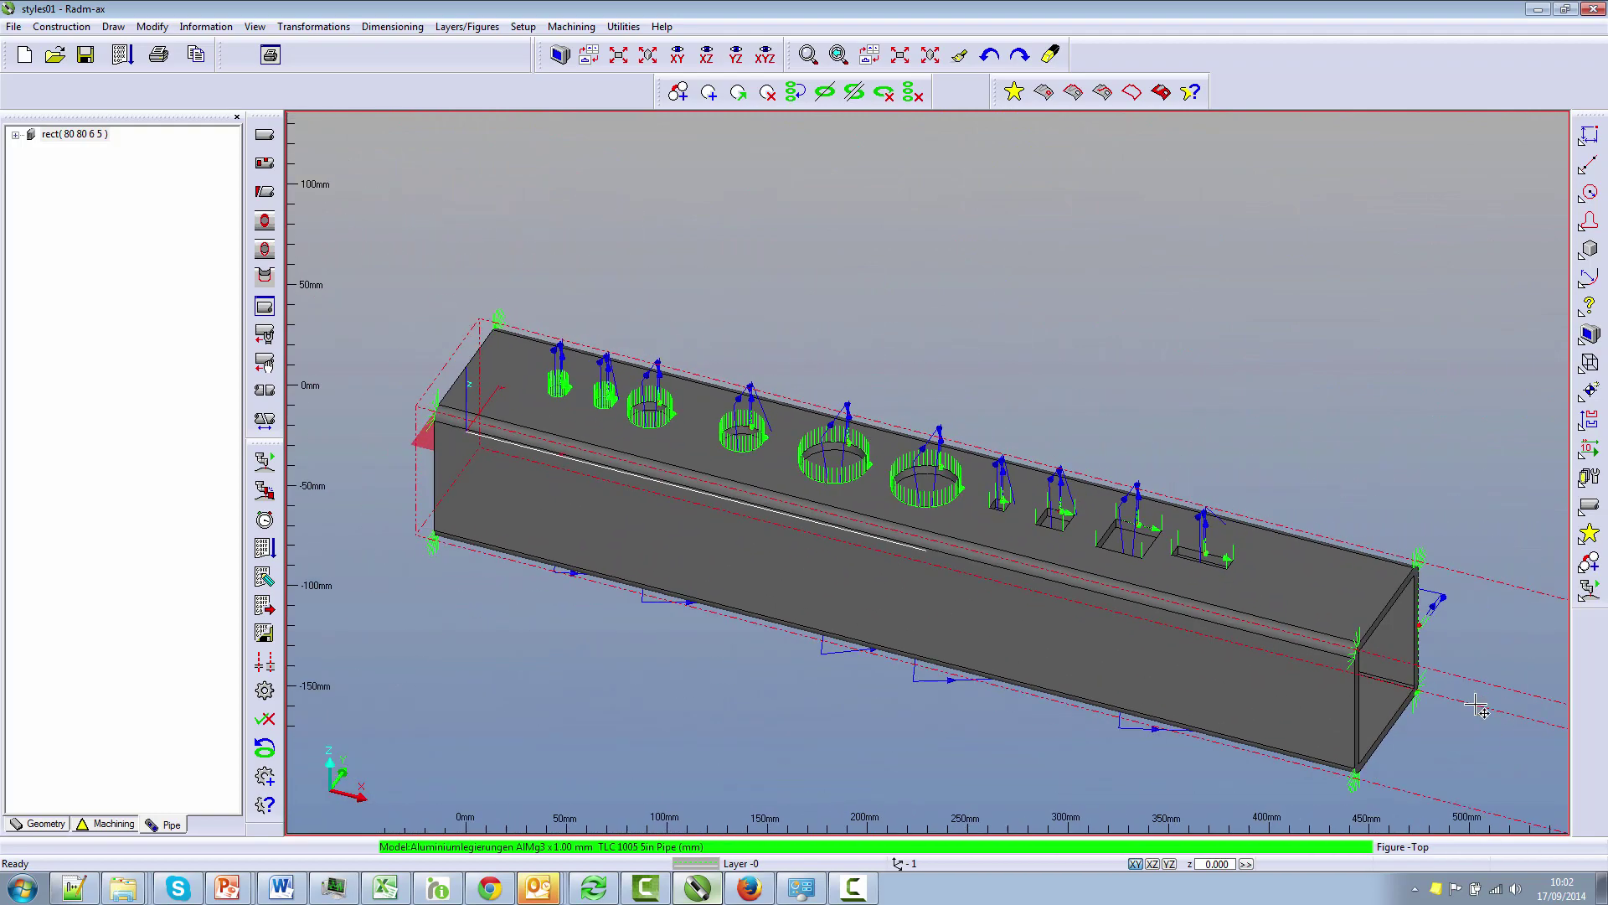
{"action": "scroll", "coordinate": [1340, 634], "scroll_direction": "up", "scroll_amount": 2}
{"action": "scroll", "coordinate": [1337, 630], "scroll_direction": "up", "scroll_amount": 1}
{"action": "scroll", "coordinate": [1256, 578], "scroll_direction": "up", "scroll_amount": 1}
{"action": "scroll", "coordinate": [1193, 528], "scroll_direction": "up", "scroll_amount": 1}
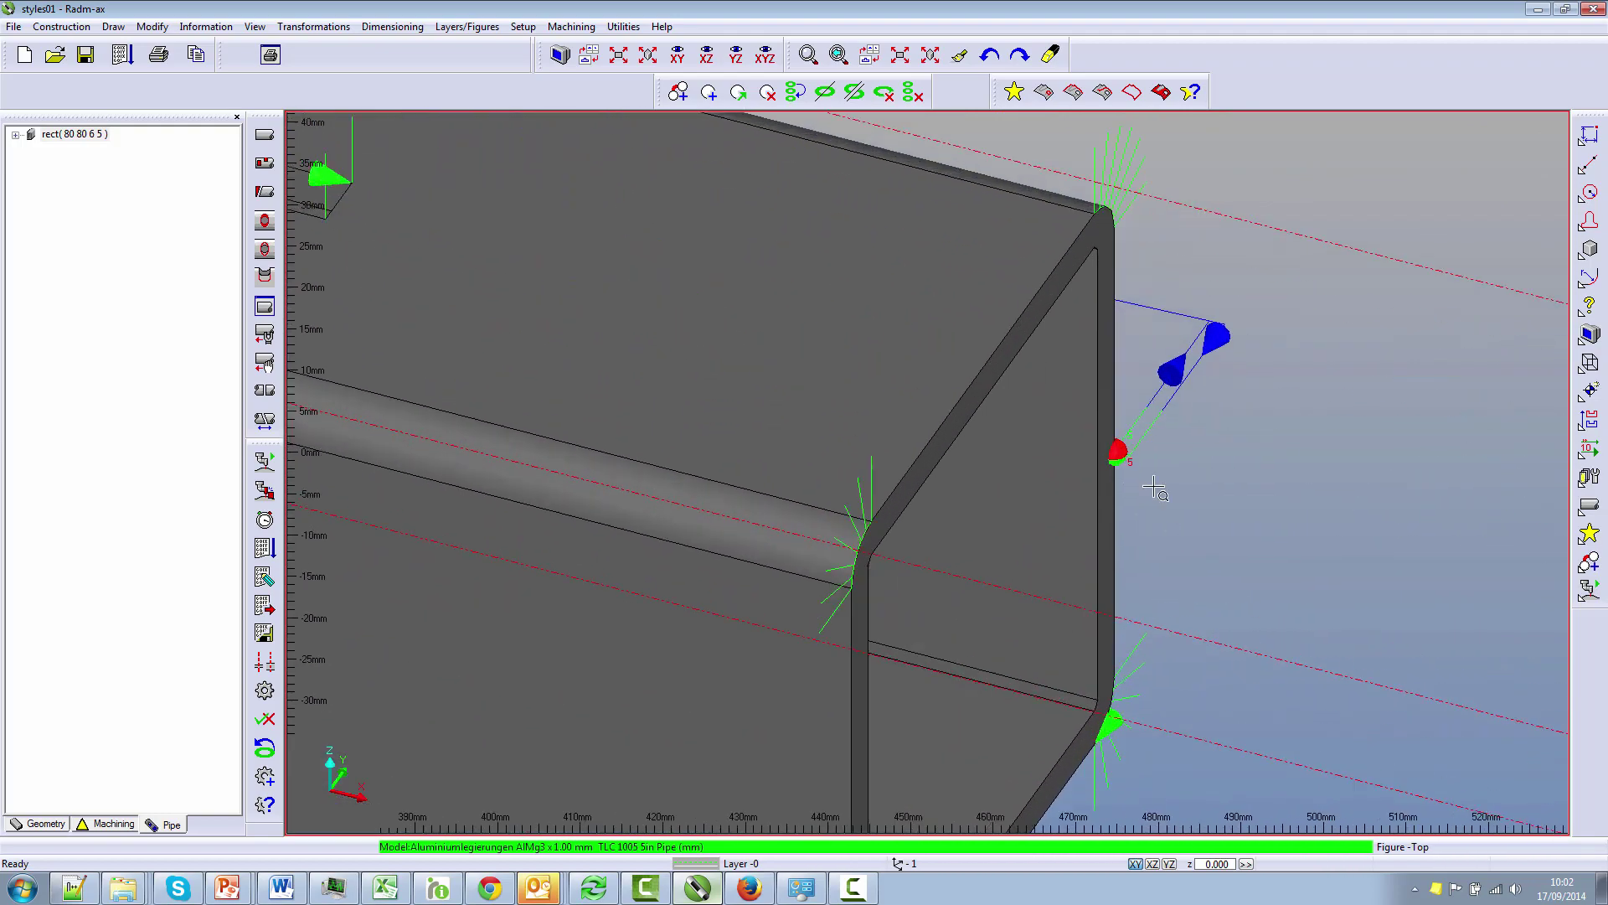
{"action": "scroll", "coordinate": [1148, 486], "scroll_direction": "up", "scroll_amount": 1}
{"action": "scroll", "coordinate": [1089, 473], "scroll_direction": "down", "scroll_amount": 1}
{"action": "scroll", "coordinate": [1039, 476], "scroll_direction": "down", "scroll_amount": 1}
{"action": "scroll", "coordinate": [964, 460], "scroll_direction": "down", "scroll_amount": 1}
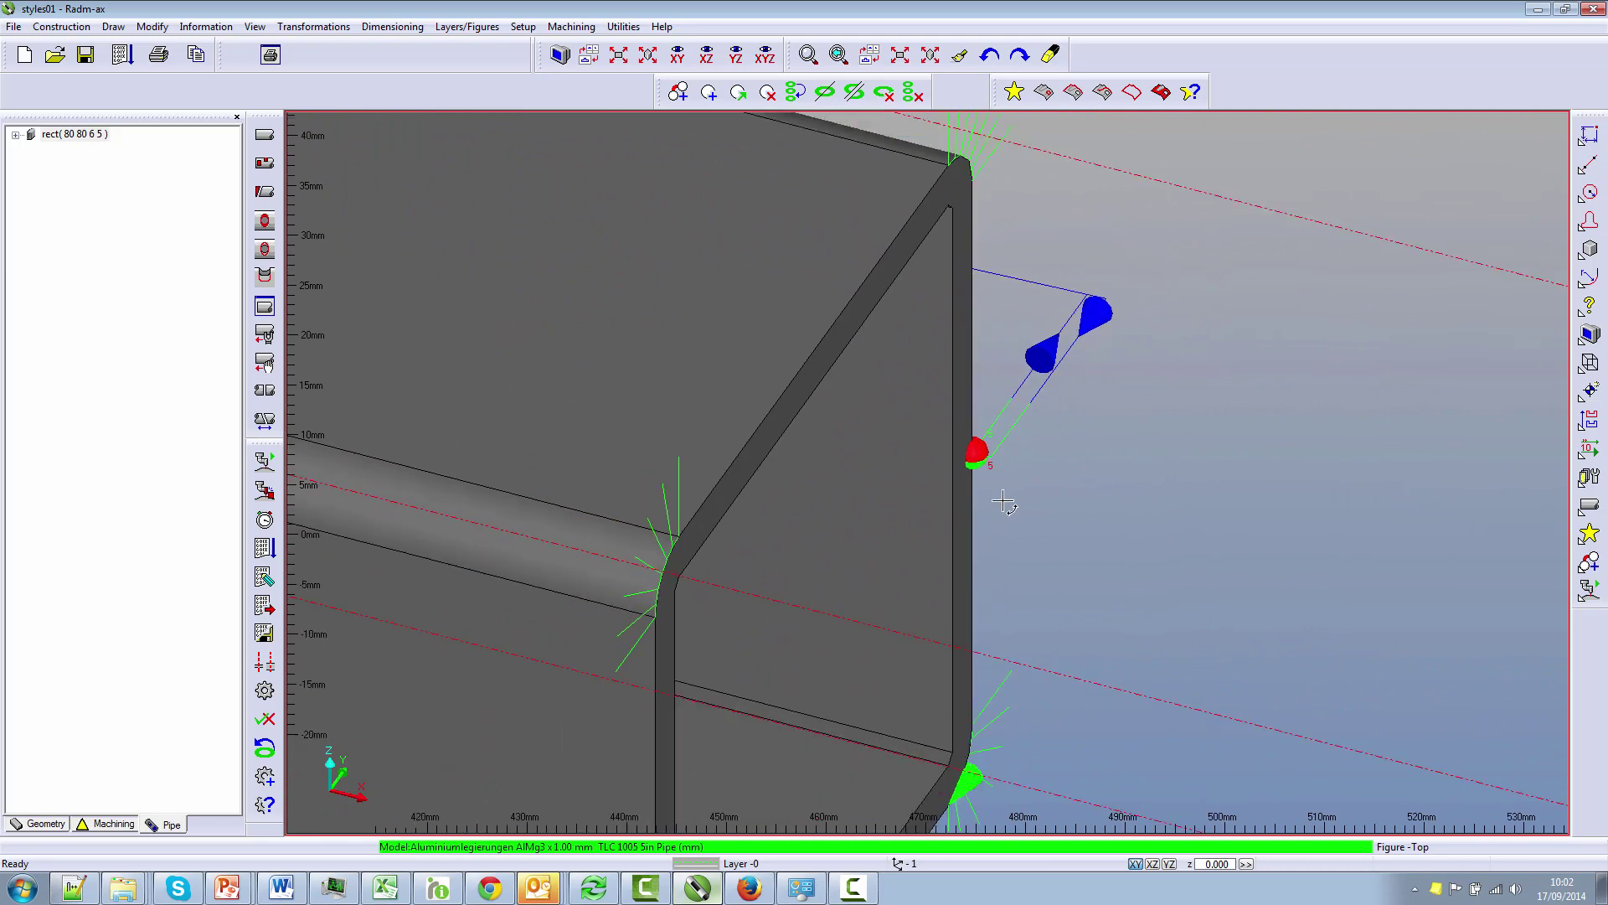
{"action": "scroll", "coordinate": [836, 440], "scroll_direction": "down", "scroll_amount": 1}
{"action": "scroll", "coordinate": [755, 421], "scroll_direction": "up", "scroll_amount": 1}
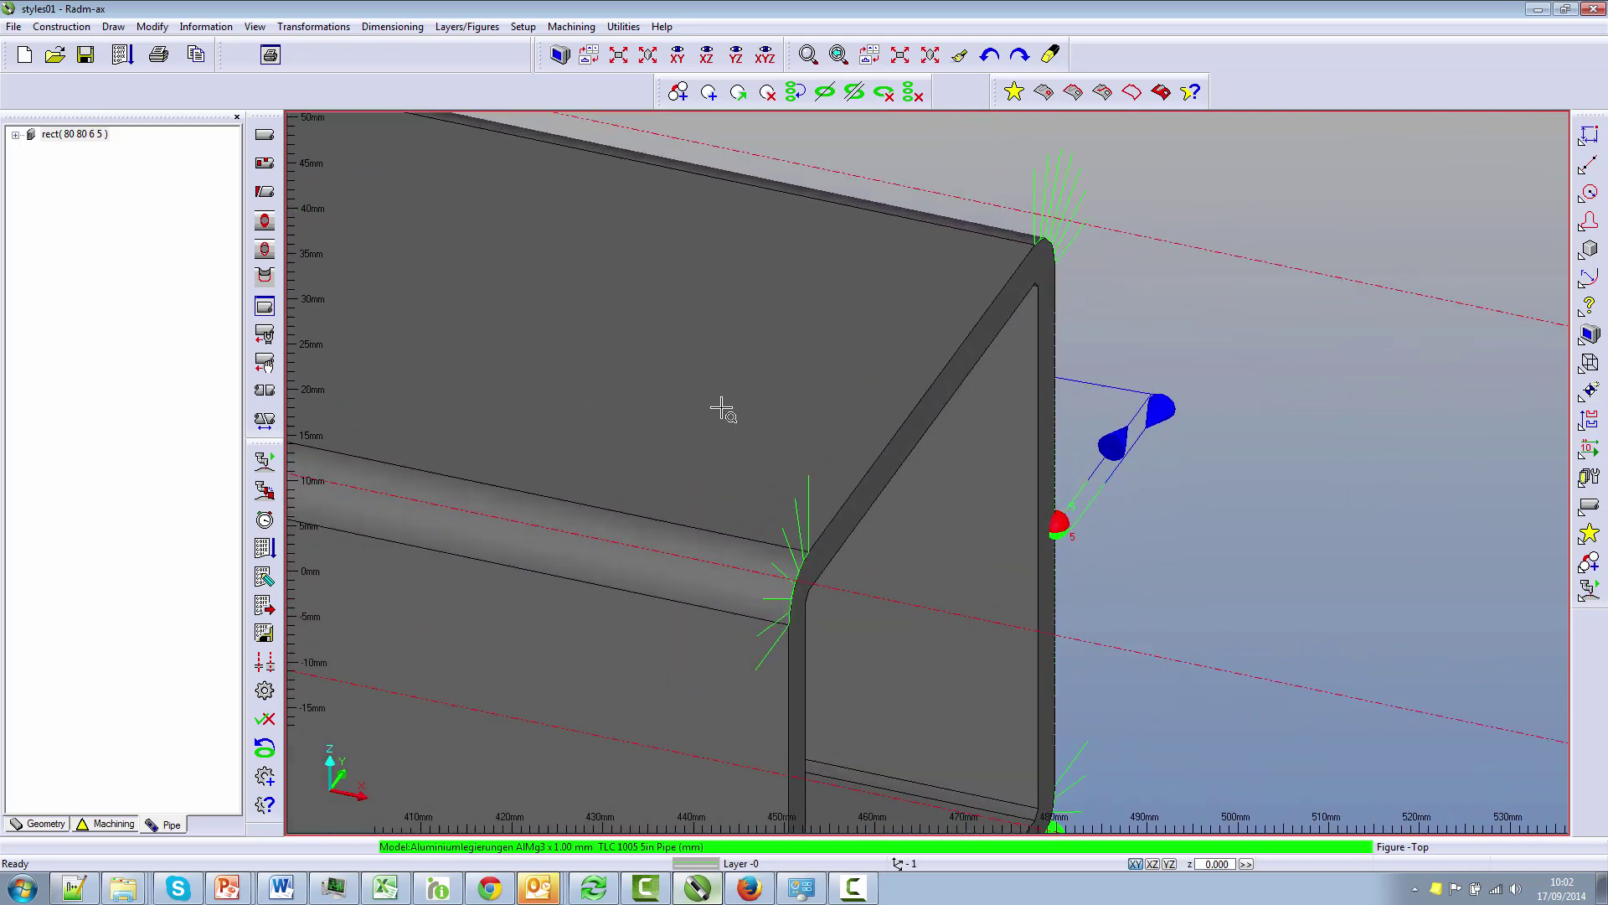
{"action": "scroll", "coordinate": [718, 405], "scroll_direction": "down", "scroll_amount": 2}
{"action": "left_click", "coordinate": [766, 57]}
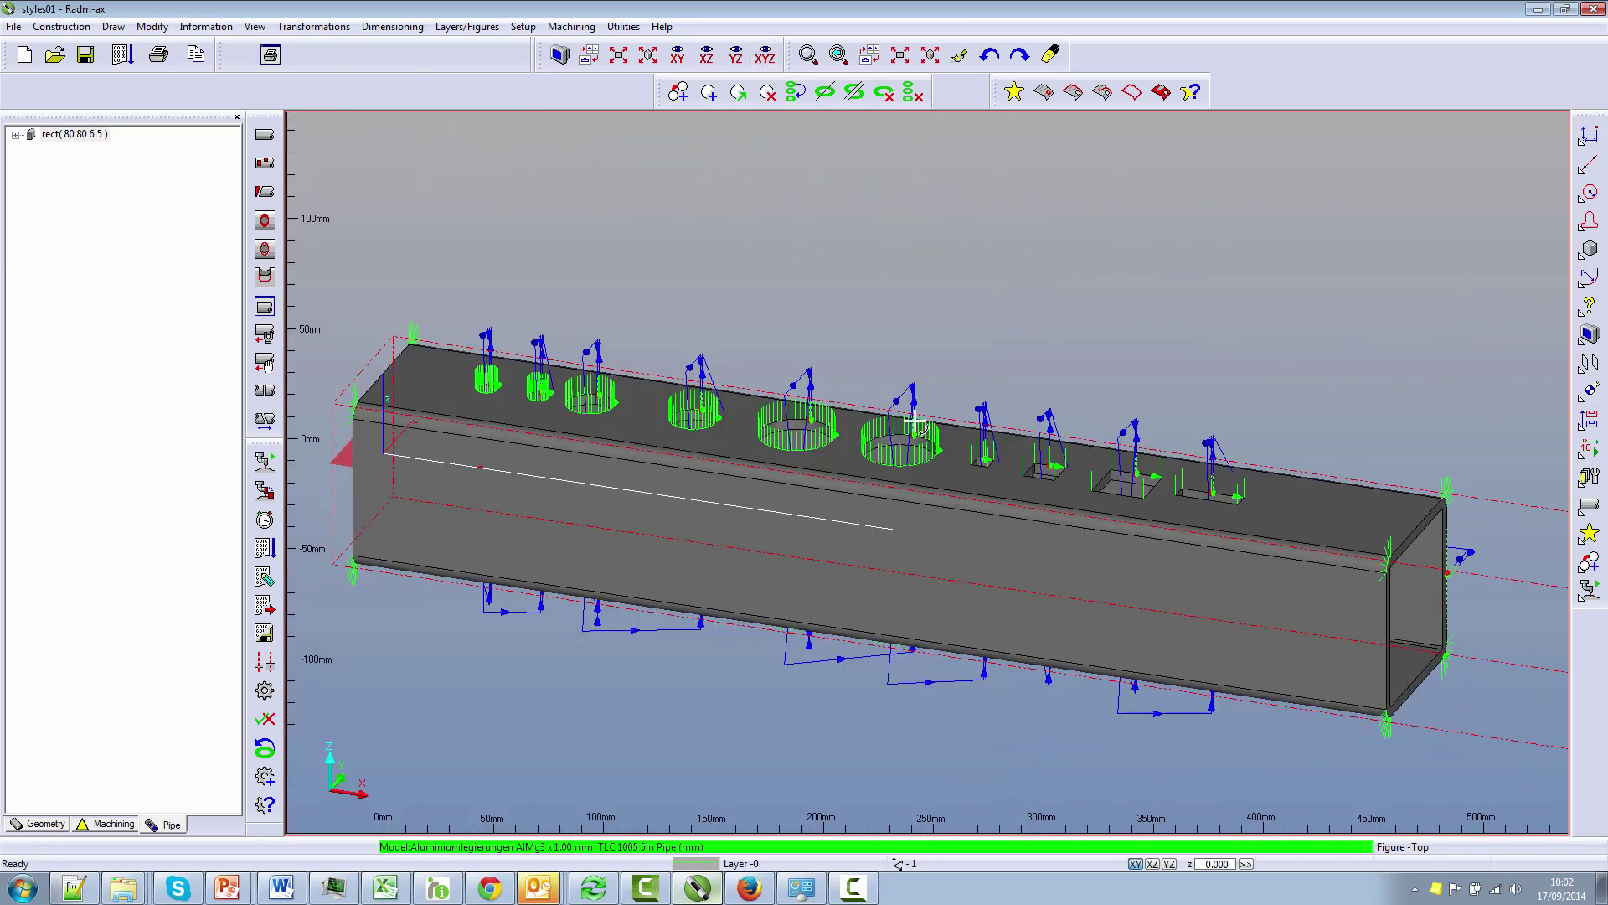